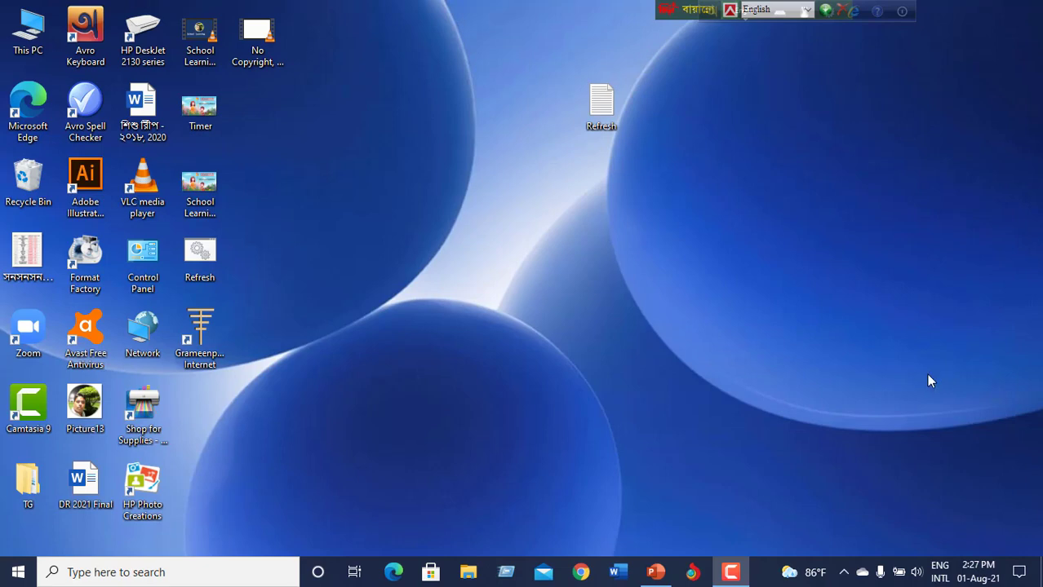
Switch to the Bangladesh map presentation and bring up the New Slide layouts after slide 1.
click(655, 572)
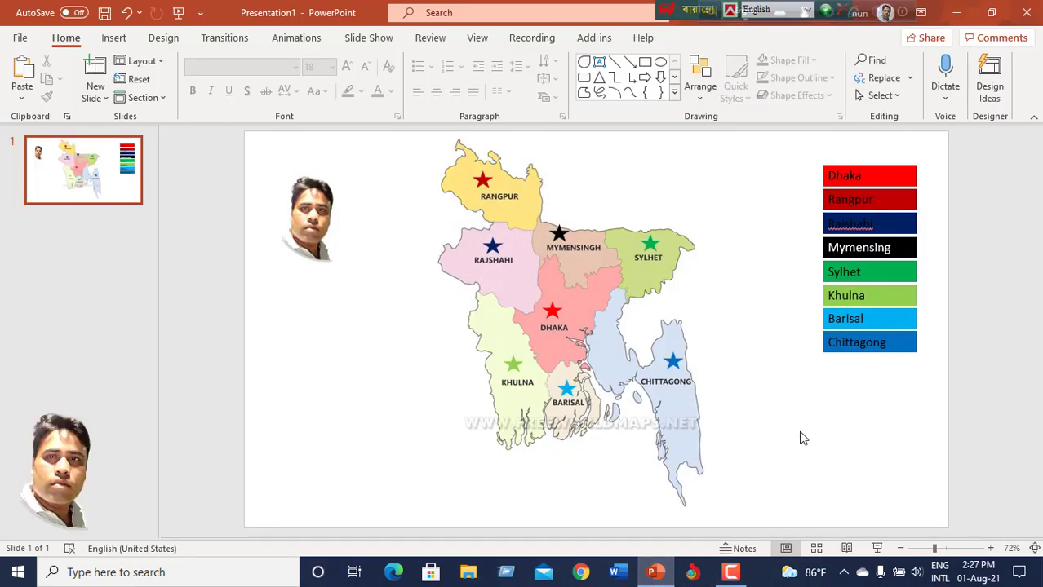
click(153, 391)
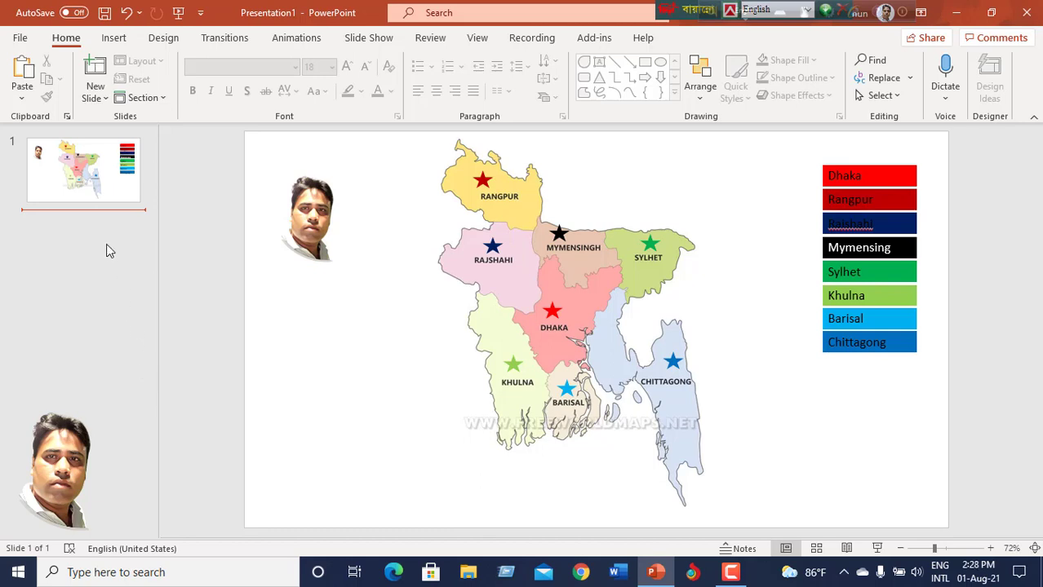
click(95, 97)
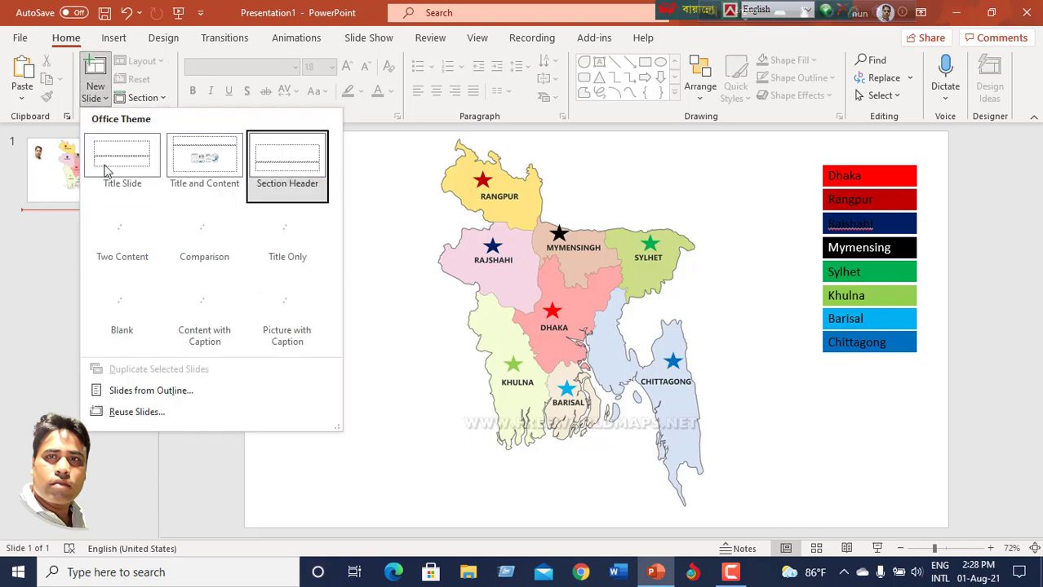
click(189, 434)
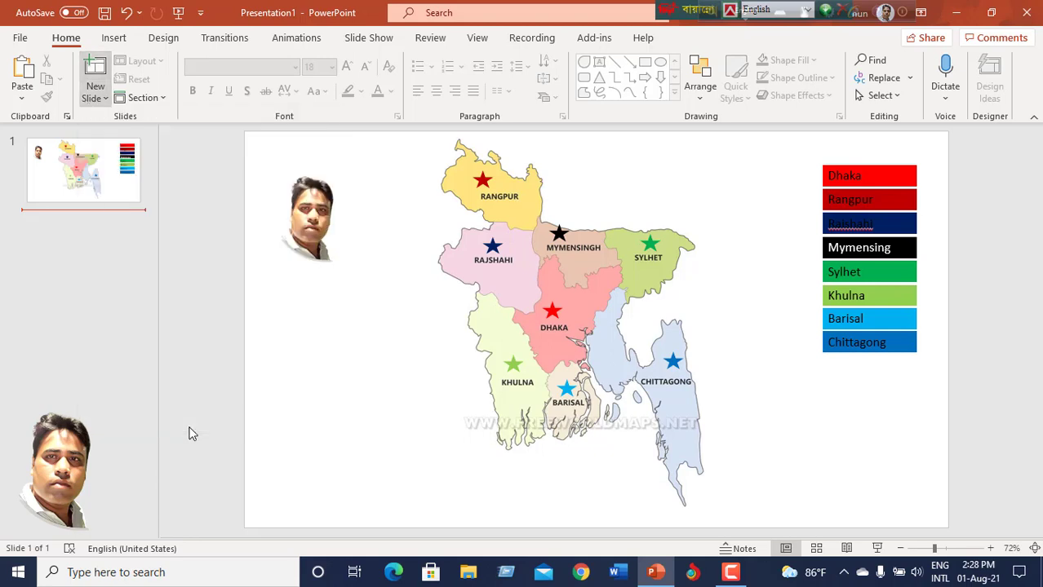
click(94, 97)
Add a blank slide 2, insert bangladesh-divisions-map from Downloads, and close Design Ideas.
click(111, 302)
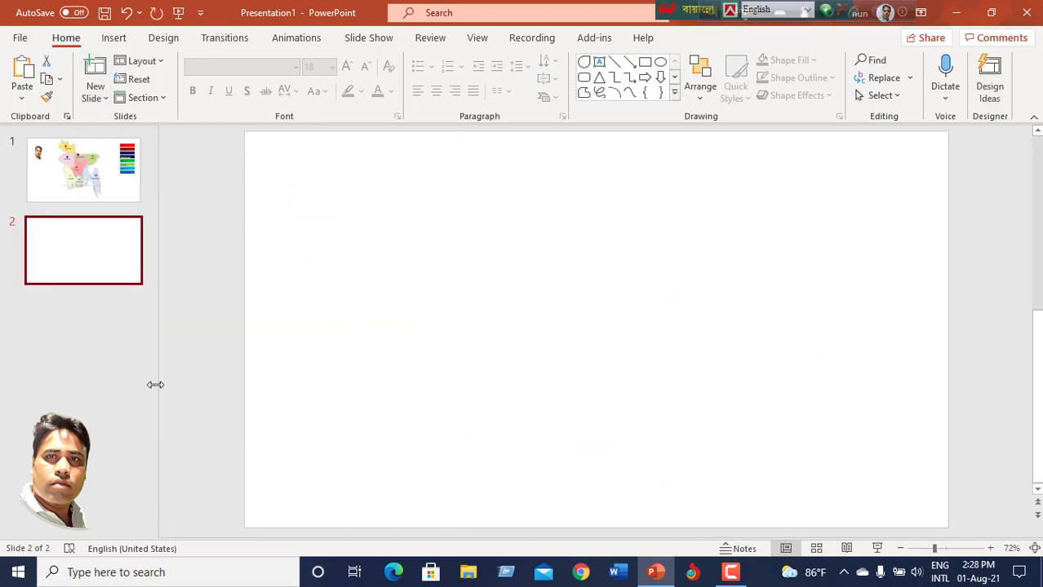
click(198, 386)
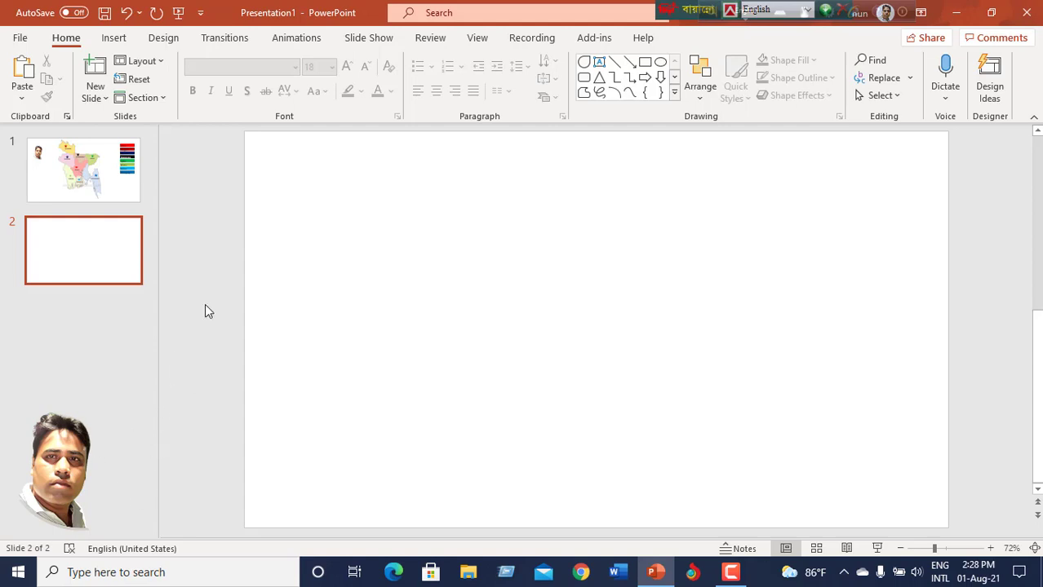
click(113, 38)
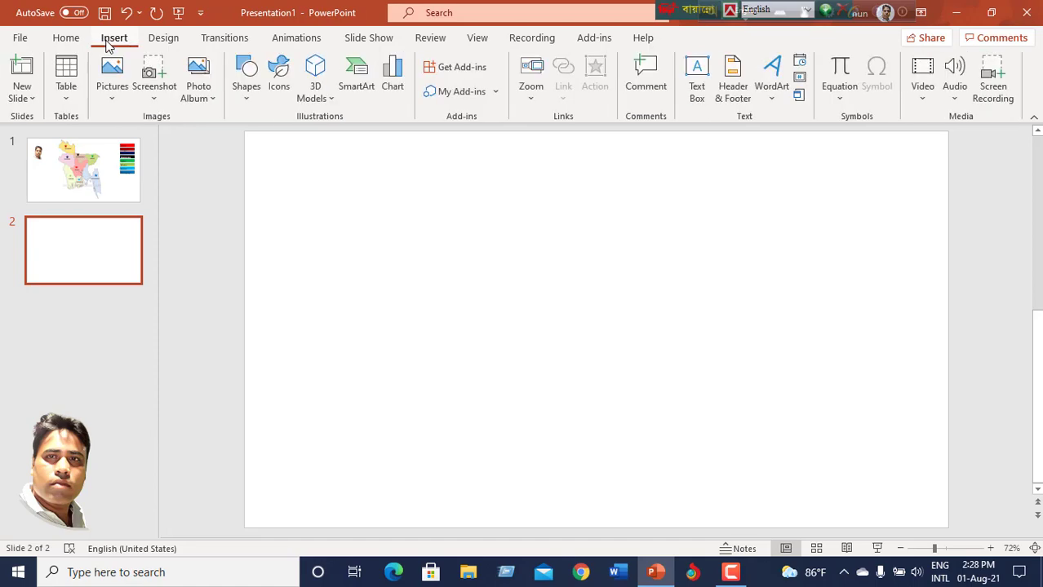
click(119, 102)
click(152, 147)
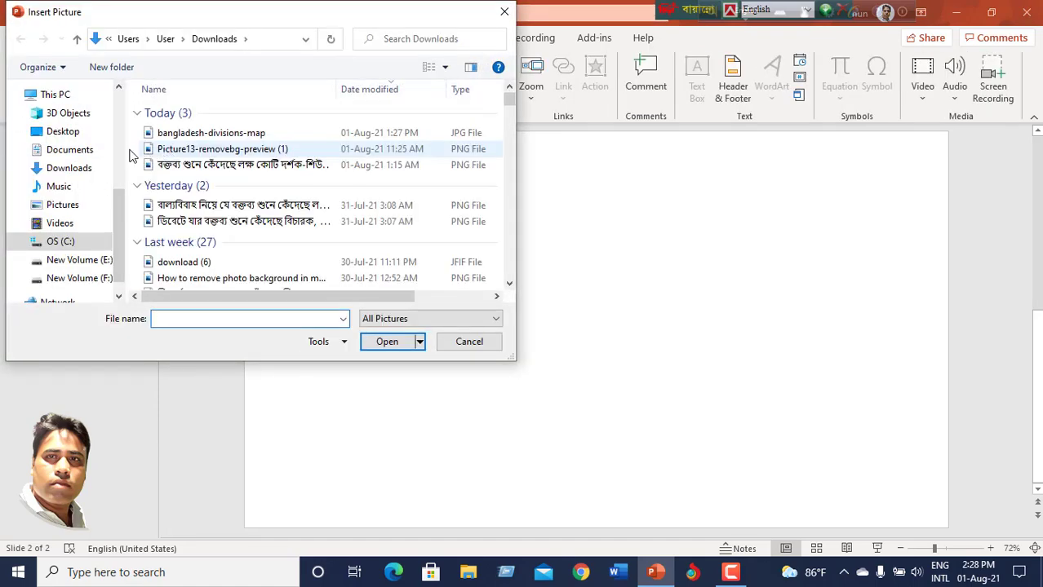
click(86, 167)
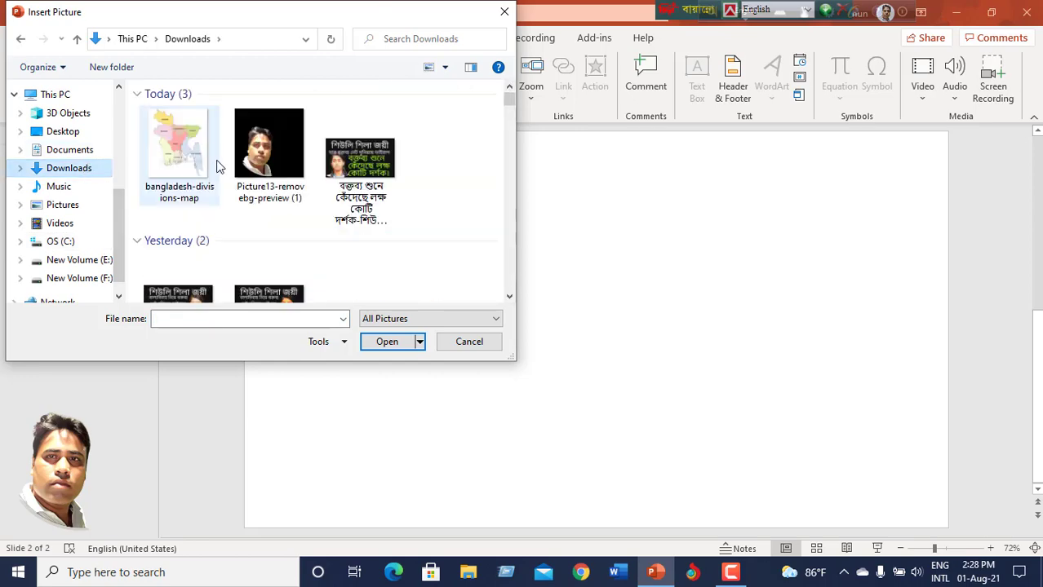
click(180, 135)
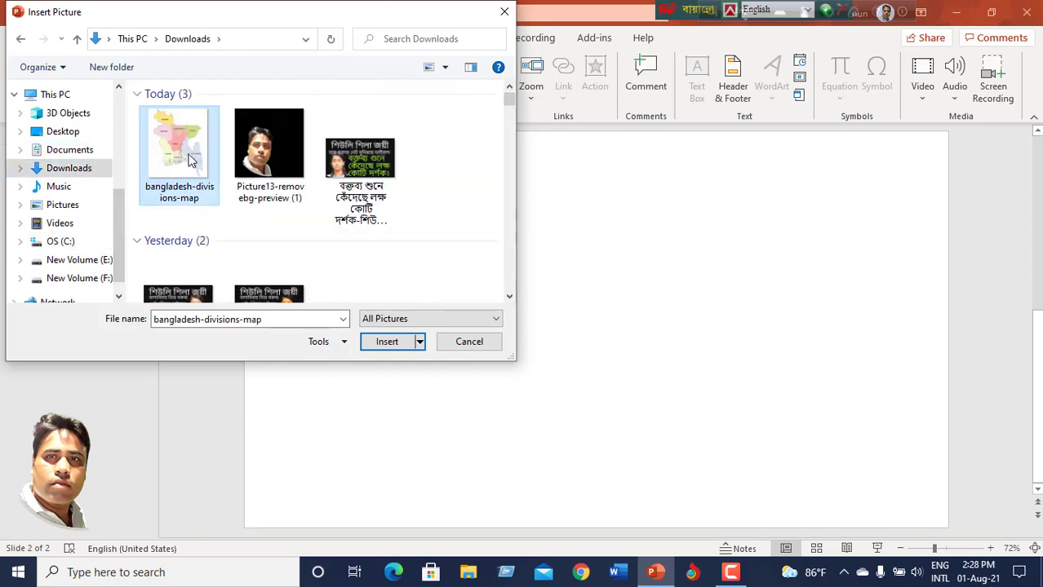
click(386, 342)
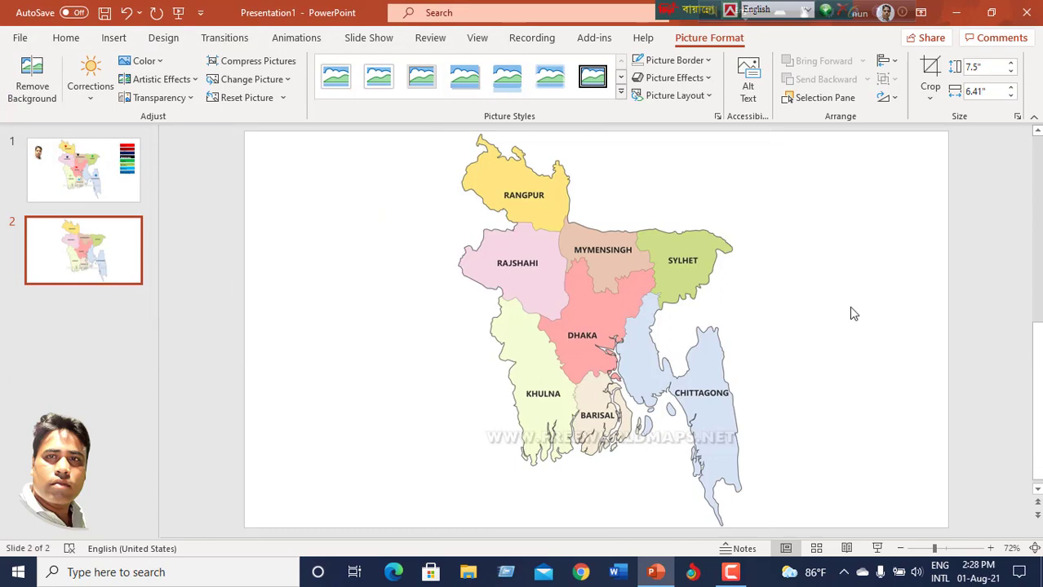
click(849, 314)
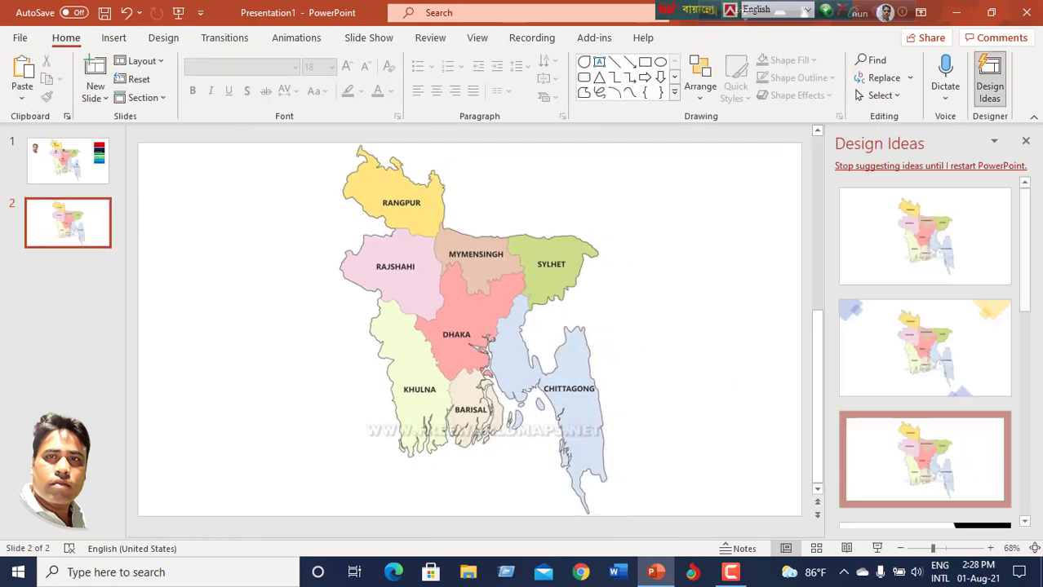
click(1025, 140)
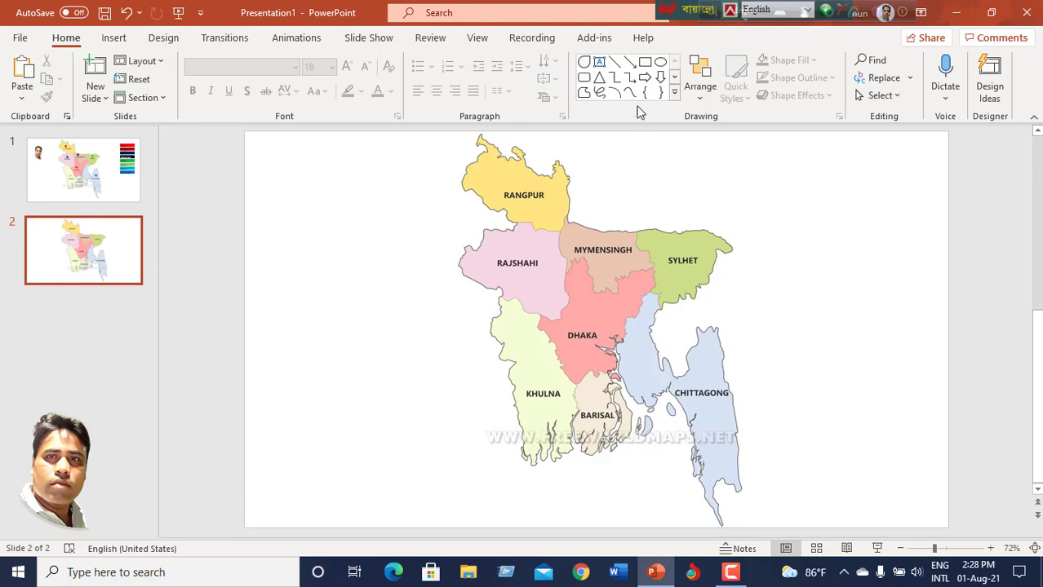
Draw a text box at the slide's top right reading 'Dhaka'.
click(599, 62)
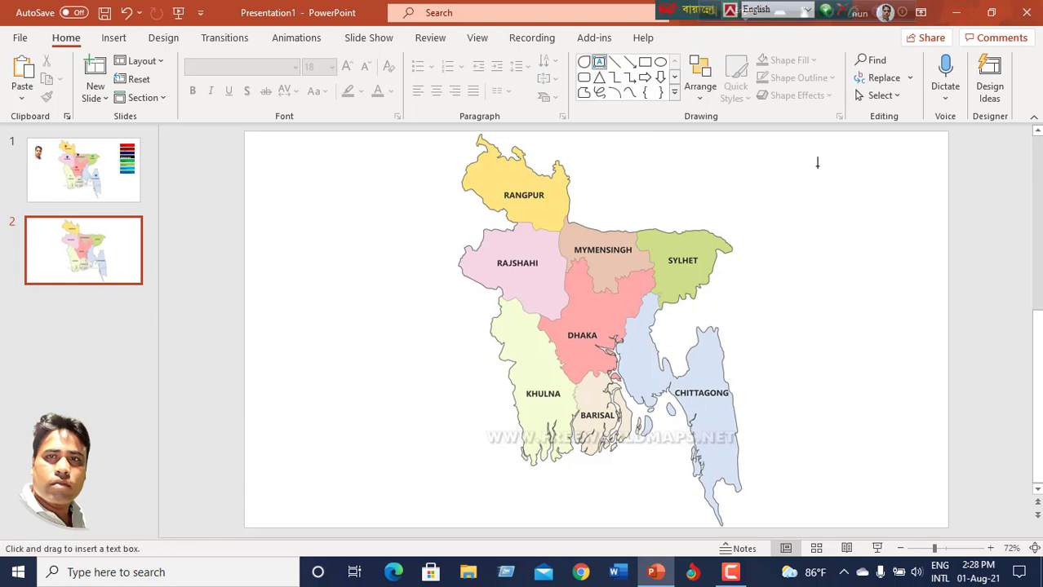
drag(815, 167, 907, 192)
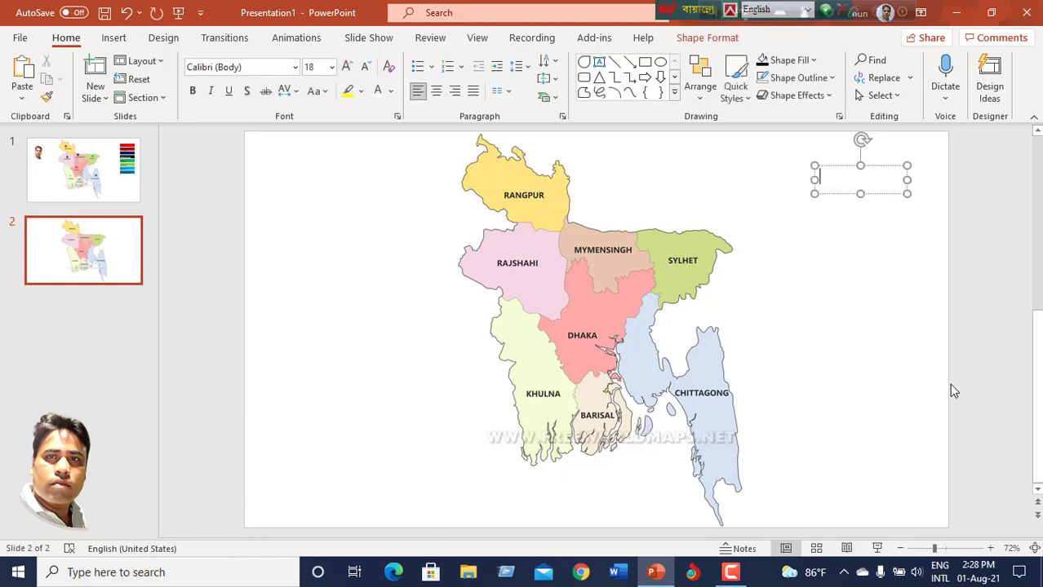
text(DHak)
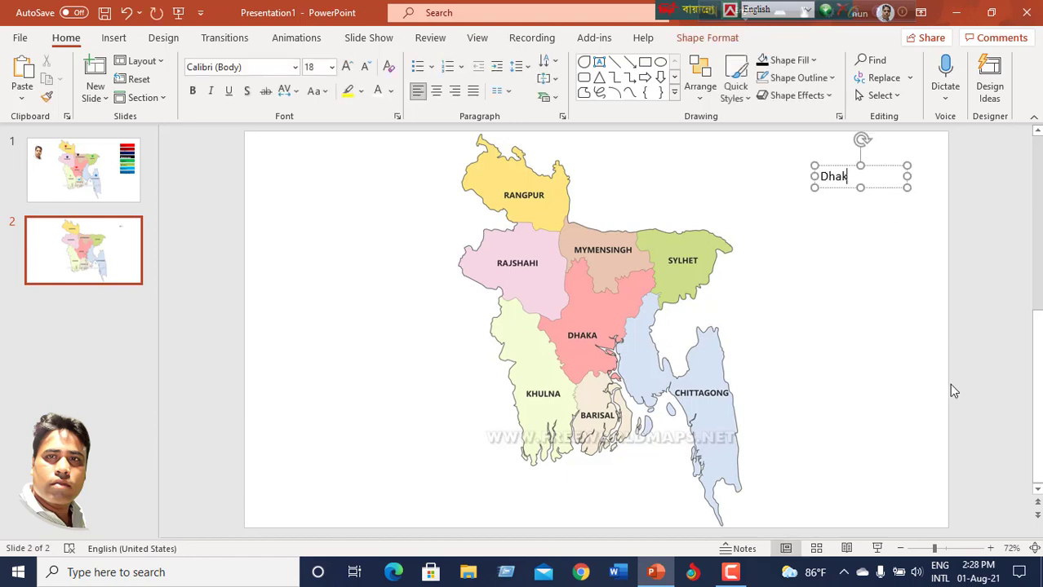
text(a)
click(878, 188)
click(869, 272)
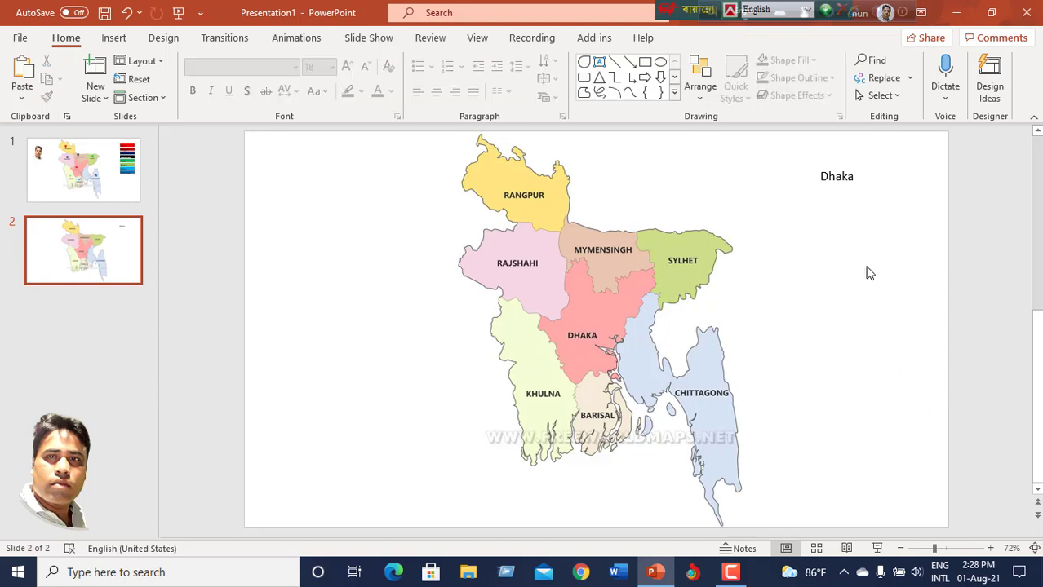
Duplicate the Dhaka label just below it and retype the copy as 'Rangpur'.
click(846, 186)
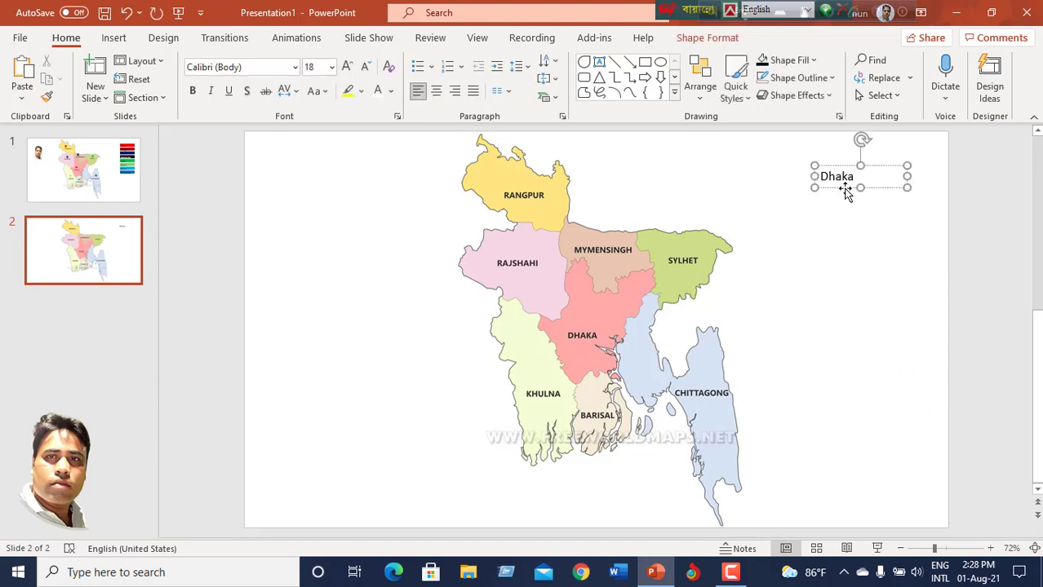
key(ctrl+d)
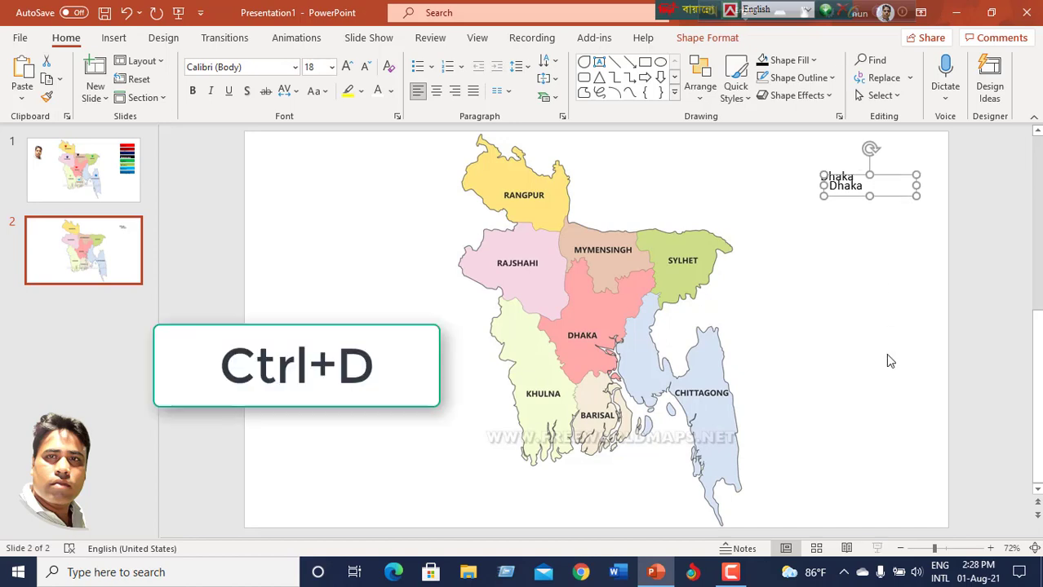
drag(849, 189, 846, 222)
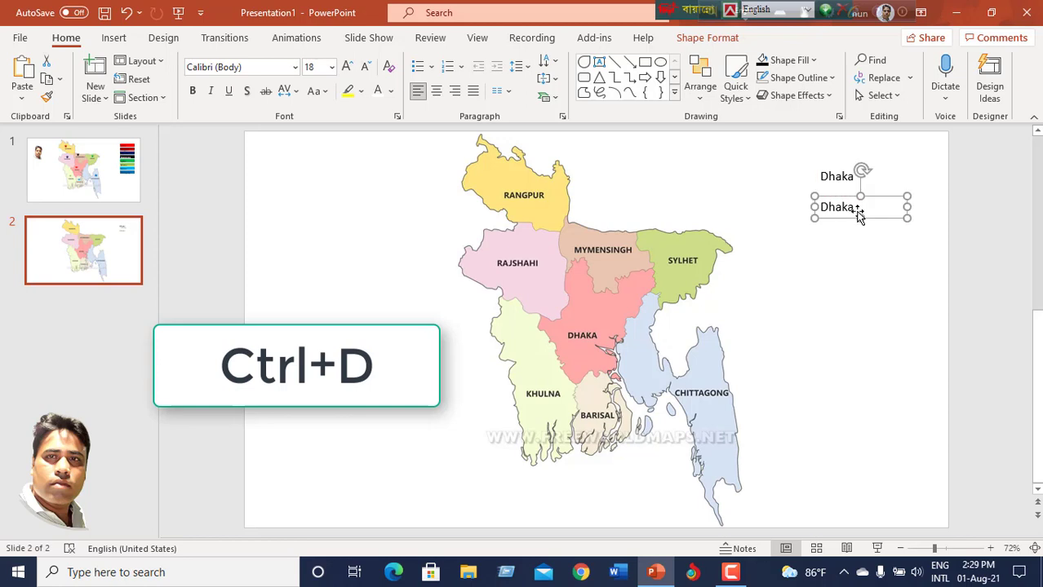
click(854, 207)
key(BackSpace)
key(BackSpace)
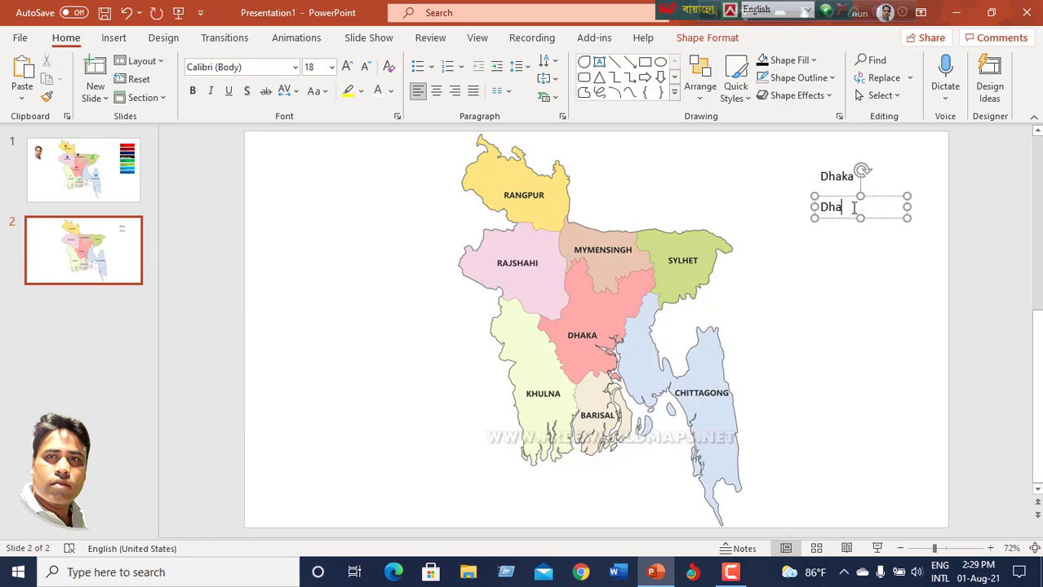
key(BackSpace)
key(BackSpace)
key(BackSpace)
text(Ra)
text(ng)
text(pur)
click(851, 275)
Duplicate the Rangpur label below it and retype the copy as 'Rajshahi'.
click(835, 210)
click(842, 227)
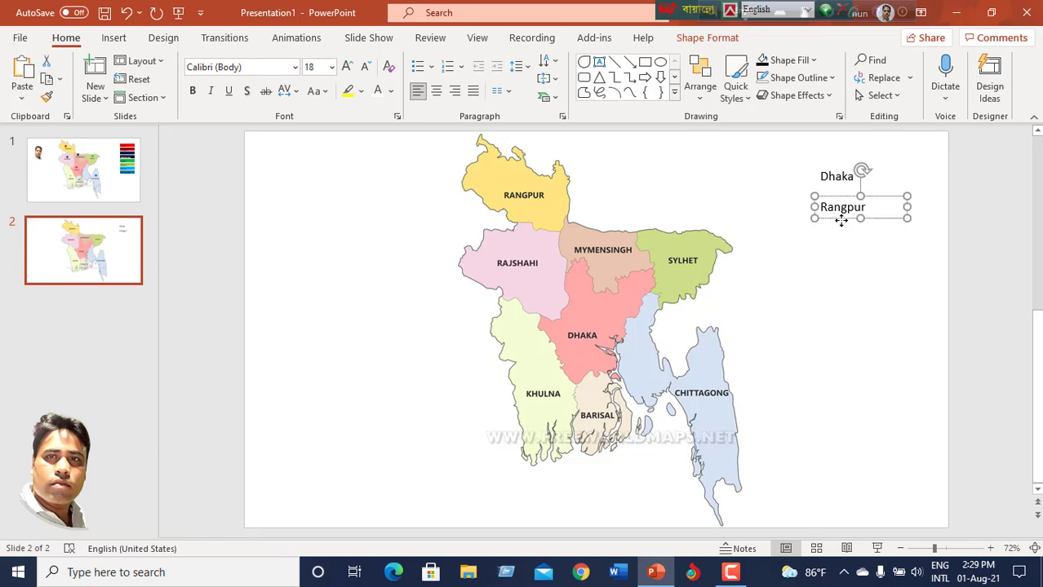
key(ctrl+d)
key(ctrl+d)
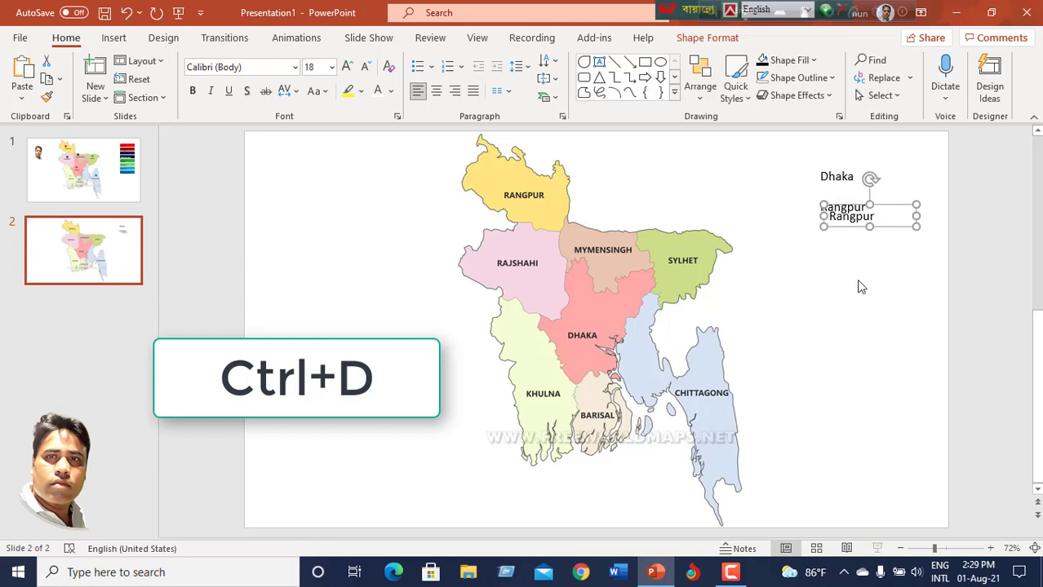
drag(848, 235, 840, 256)
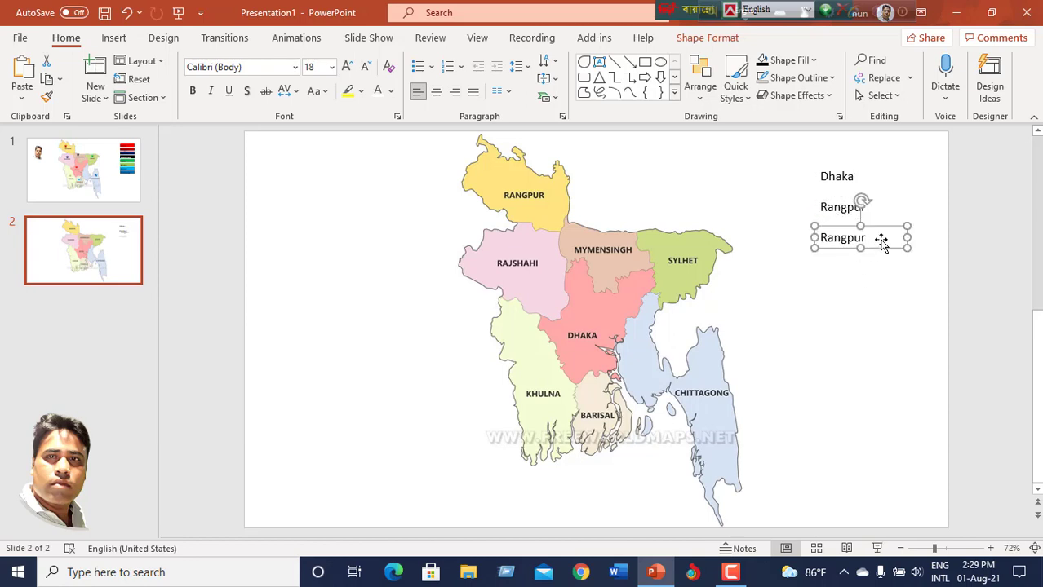
click(845, 237)
click(865, 238)
key(ctrl+z)
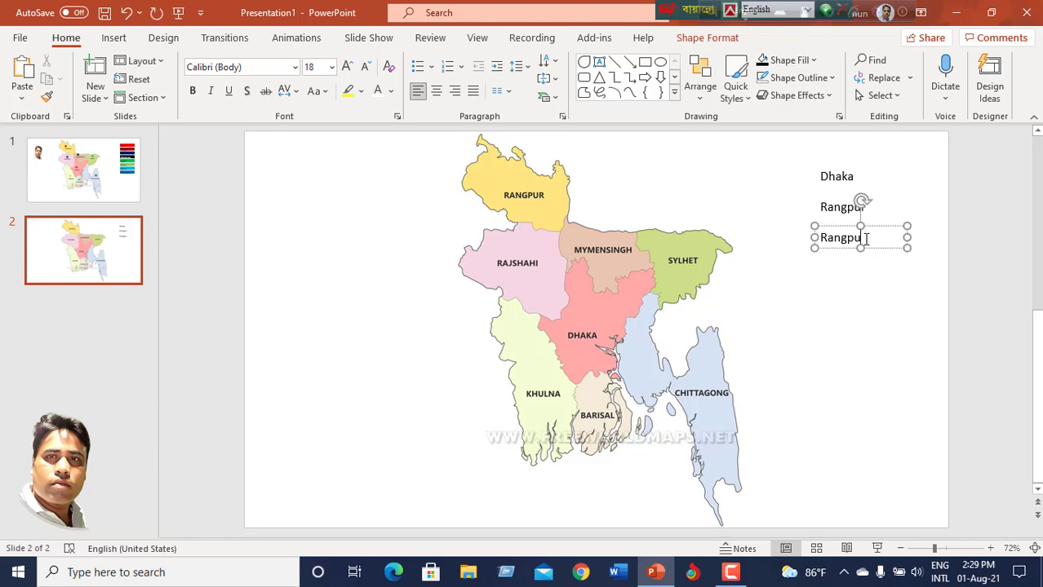
key(ctrl+z)
key(ctrl+z)
key(ctrl+z)
key(ctrl+z)
key(ctrl+z)
key(ctrl+z)
text(Rajsh)
text(ahi)
Duplicate the Rajshahi label below it and retype the copy as 'Mymensinh'.
click(815, 307)
click(863, 244)
key(ctrl+d)
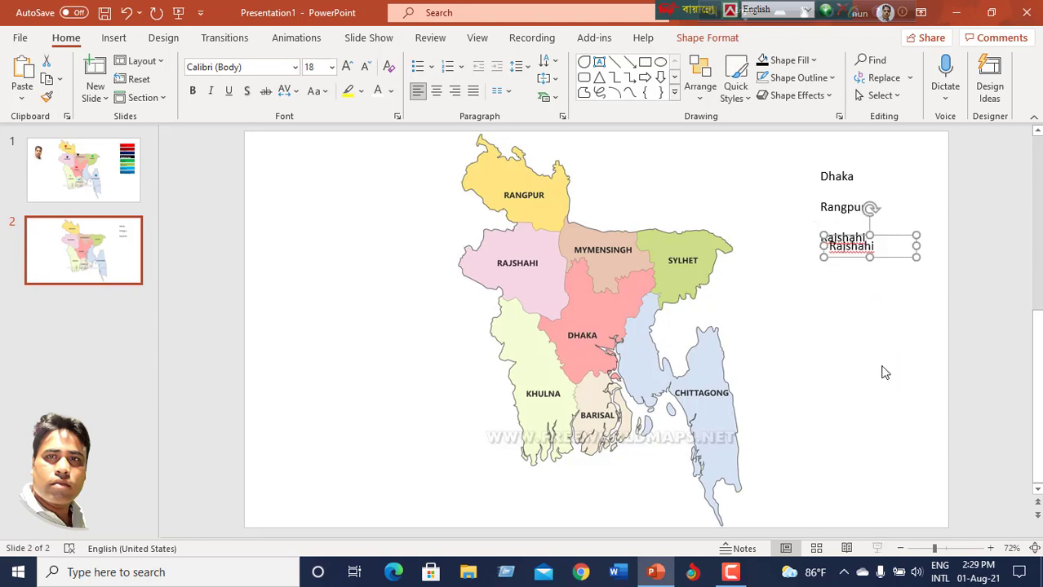
drag(850, 261, 841, 285)
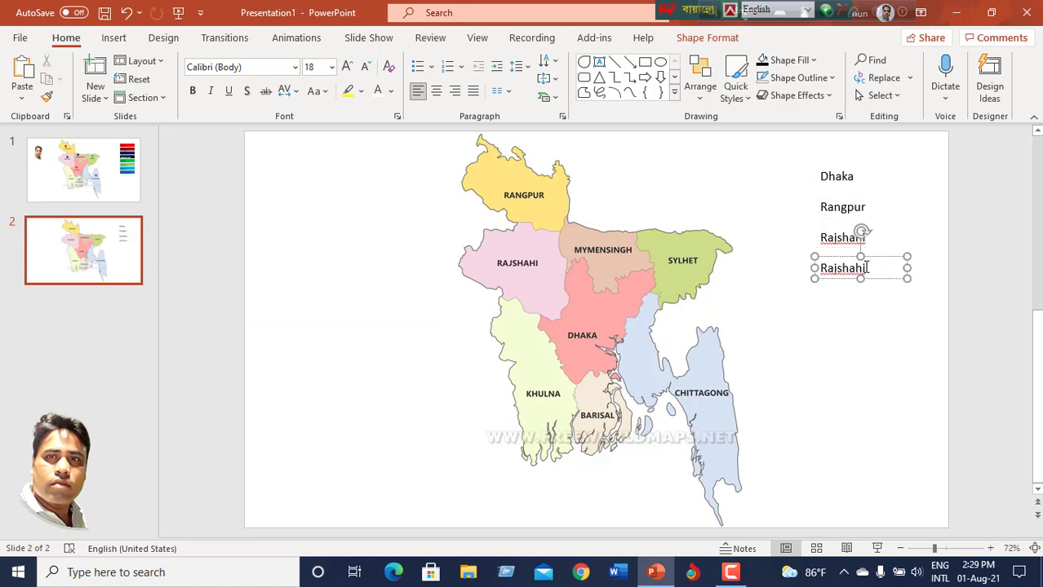
key(BackSpace)
key(BackSpace)
key(BackSpace)
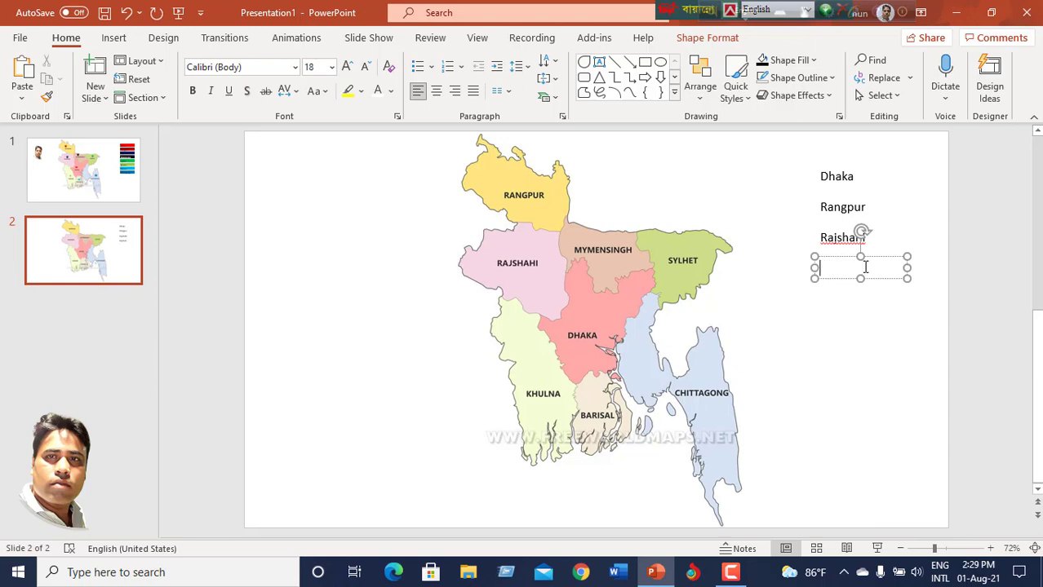
text(My)
text(mensinh)
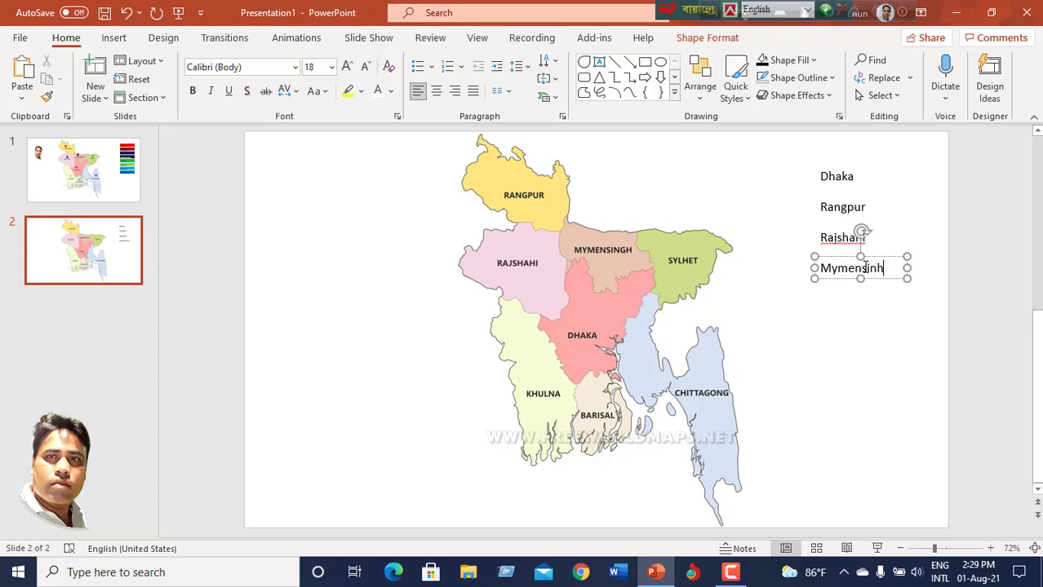
Duplicate the Mymensinh label below it and retype the copy as 'Sylhet'.
click(877, 323)
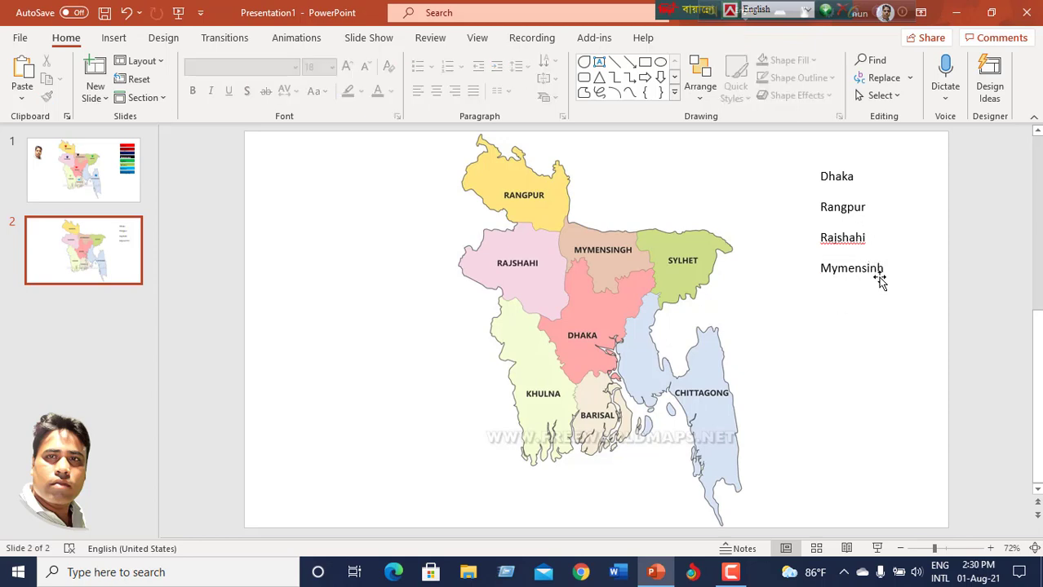
click(879, 274)
key(ctrl+d)
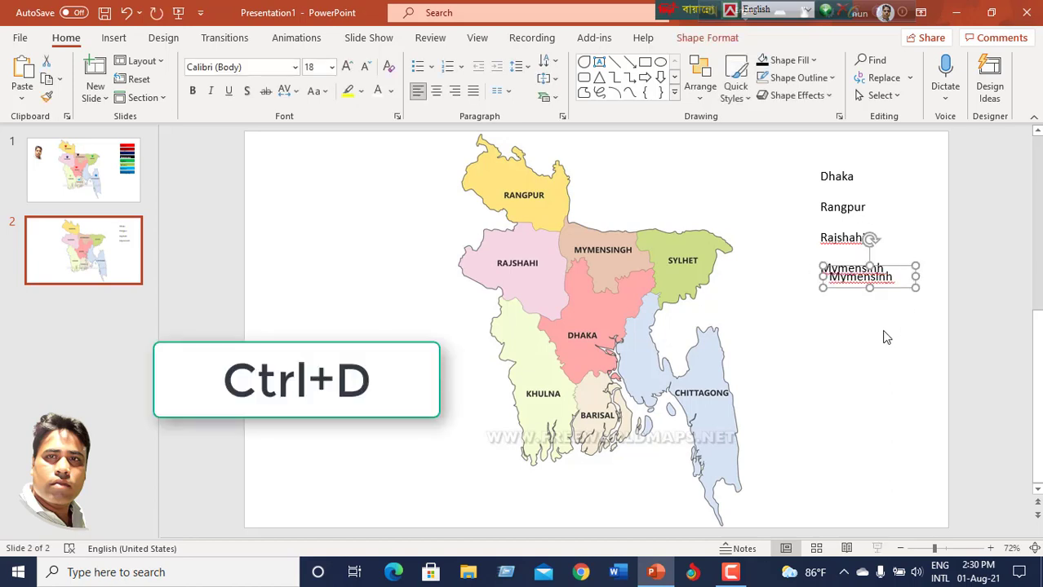
mouse_move(894, 287)
mouse_down()
mouse_move(889, 321)
mouse_move(886, 313)
mouse_up()
click(883, 298)
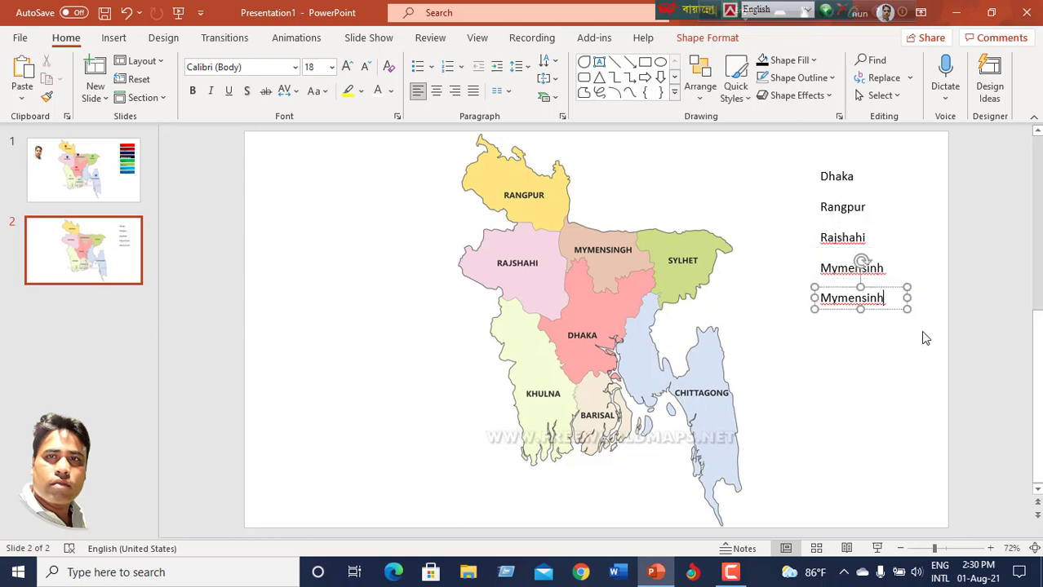
key(BackSpace)
key(BackSpace)
key(BackSpace)
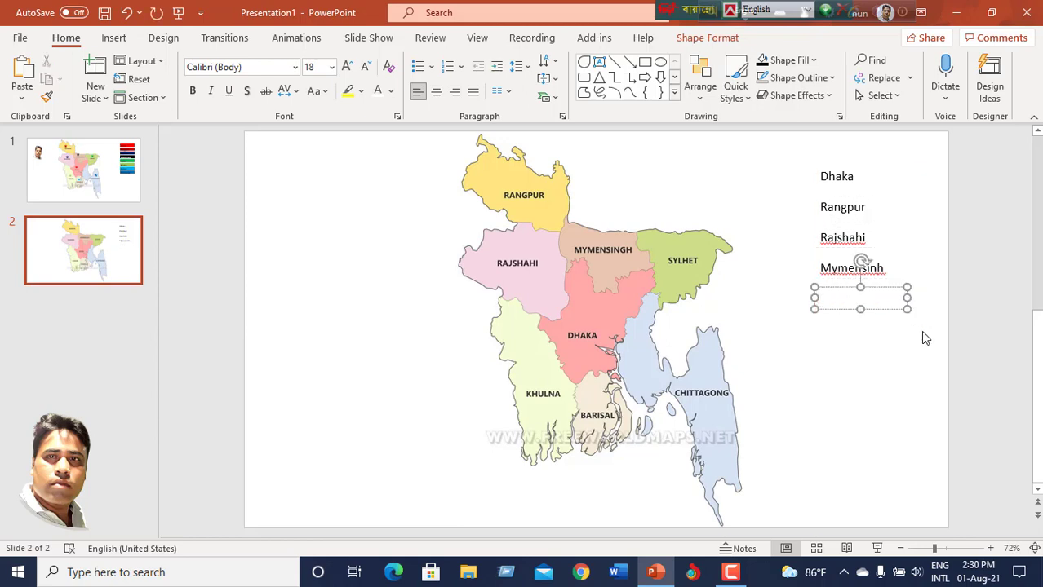
text(Sy)
text(lhet)
click(897, 369)
Duplicate the Sylhet label below it and start retyping the copy as 'Khulna'.
click(866, 308)
key(ctrl+d)
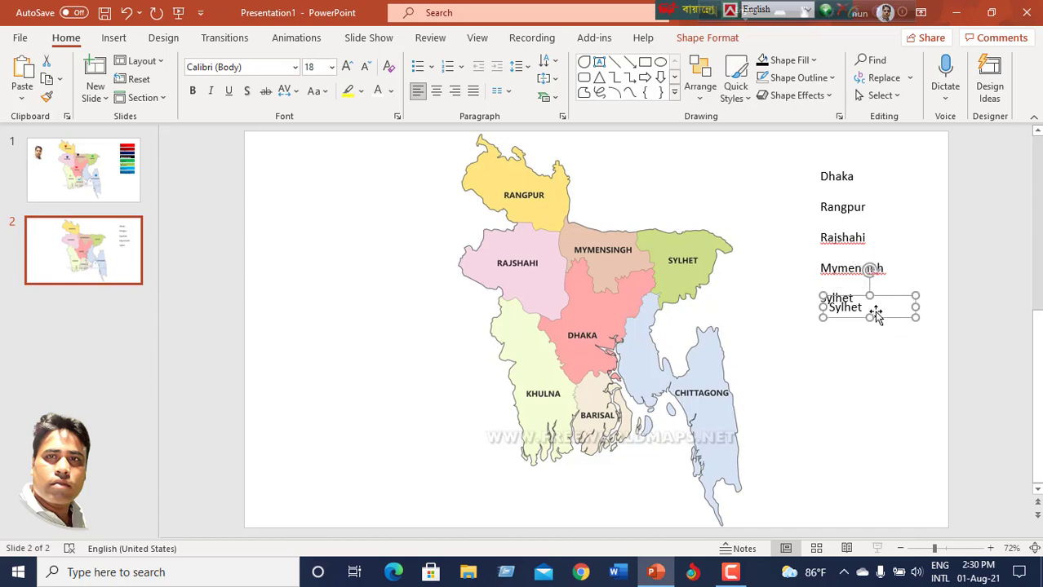
drag(889, 321, 880, 336)
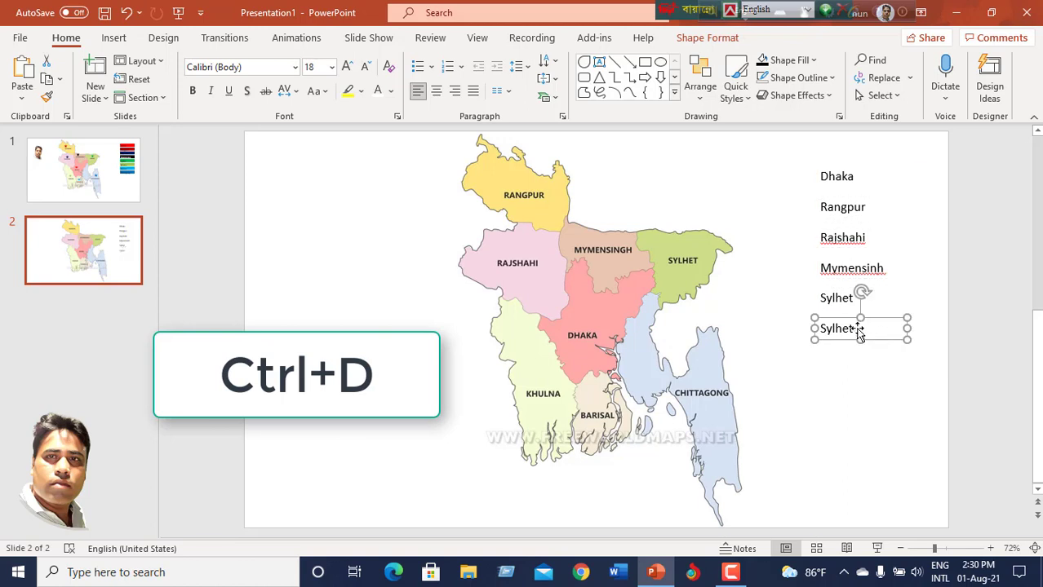
click(853, 328)
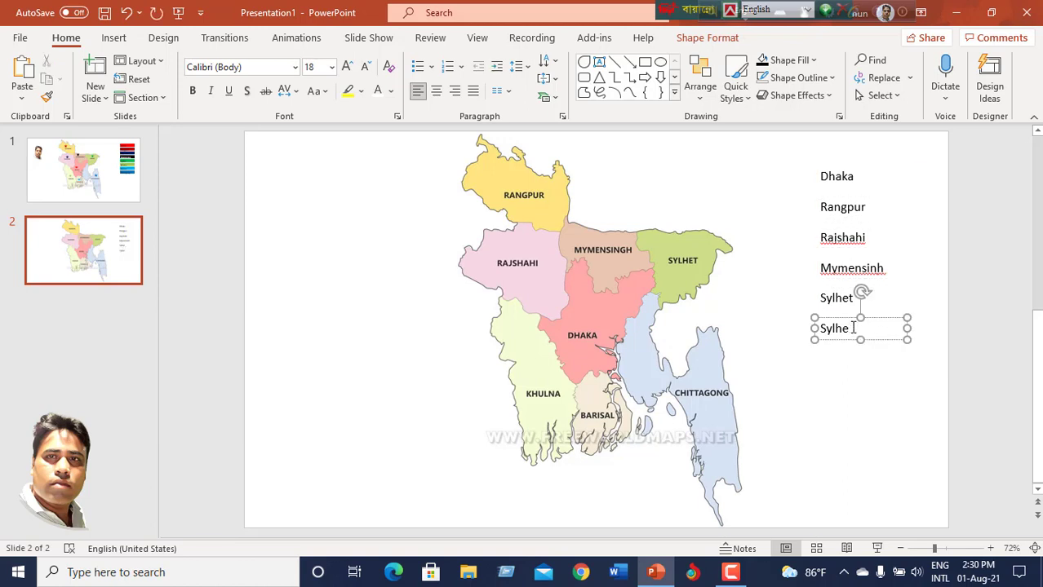
key(BackSpace)
key(BackSpace)
key(BackSpace)
text(Khu)
Finish the Khulna label, duplicate it, and line both boxes up evenly in the list.
click(873, 377)
click(871, 334)
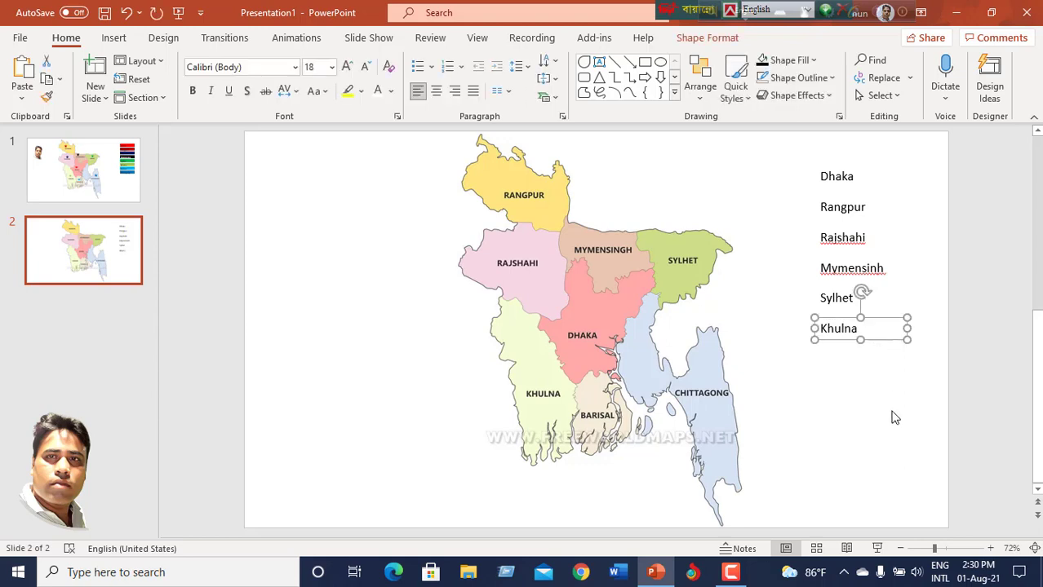
key(ctrl+d)
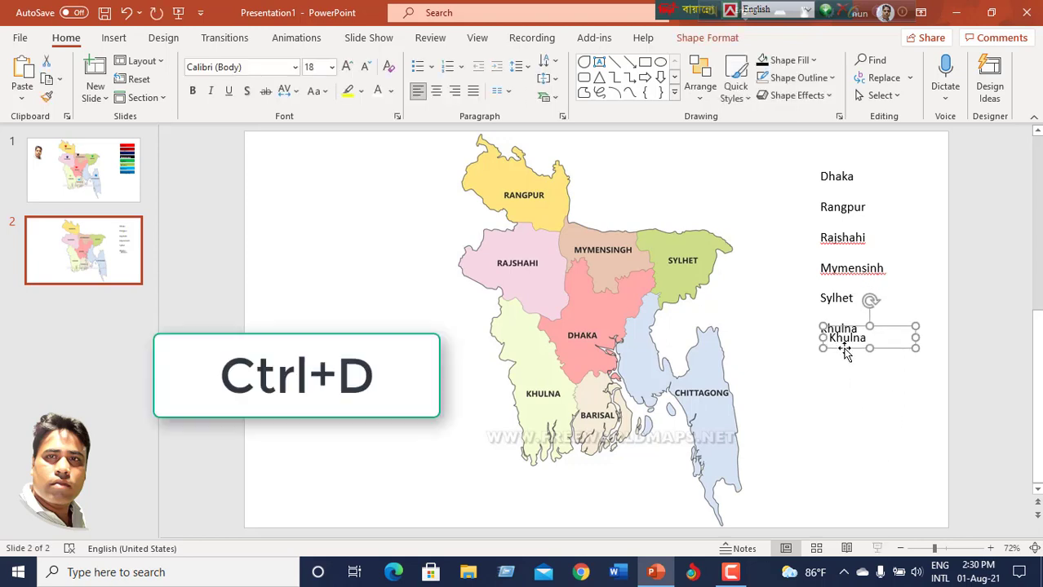
drag(845, 351, 844, 380)
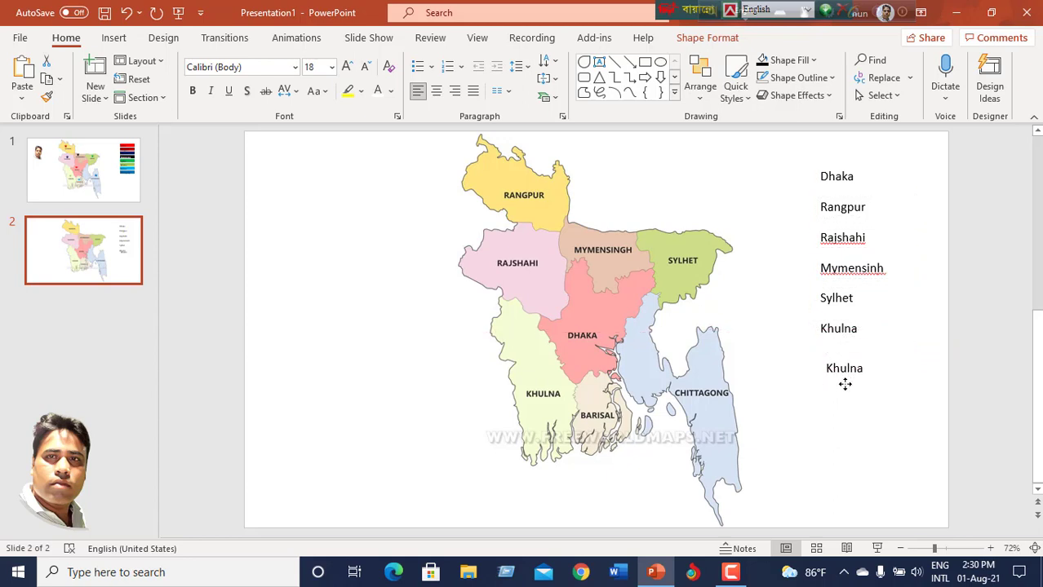
click(845, 333)
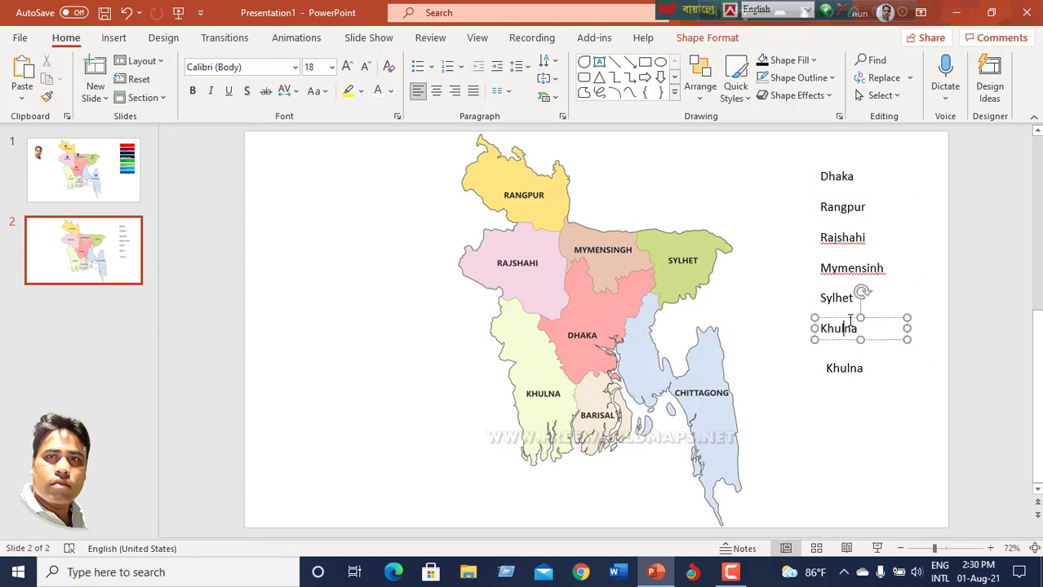
drag(850, 346, 849, 341)
click(881, 436)
click(854, 377)
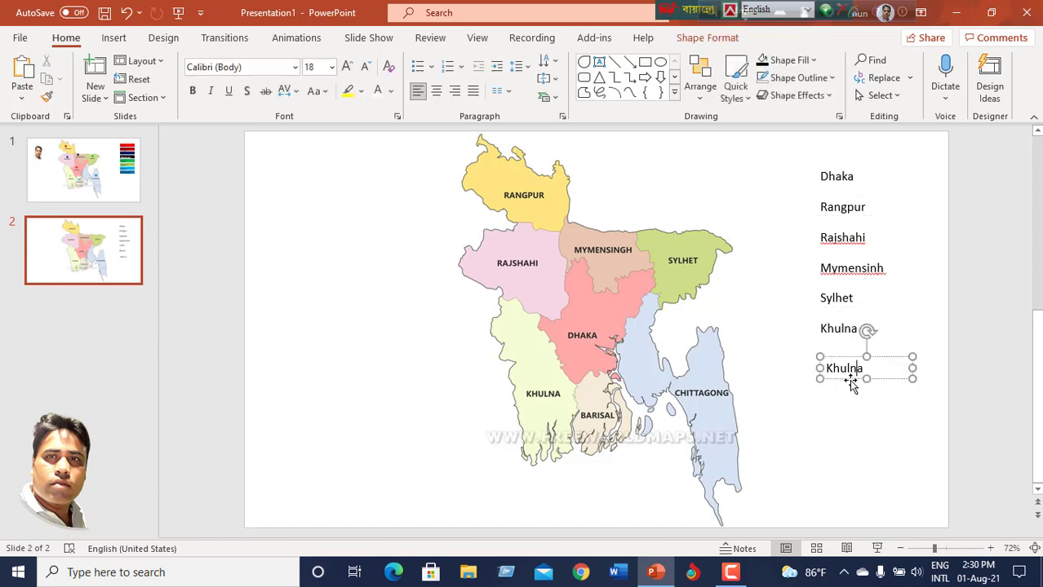
drag(851, 386, 849, 370)
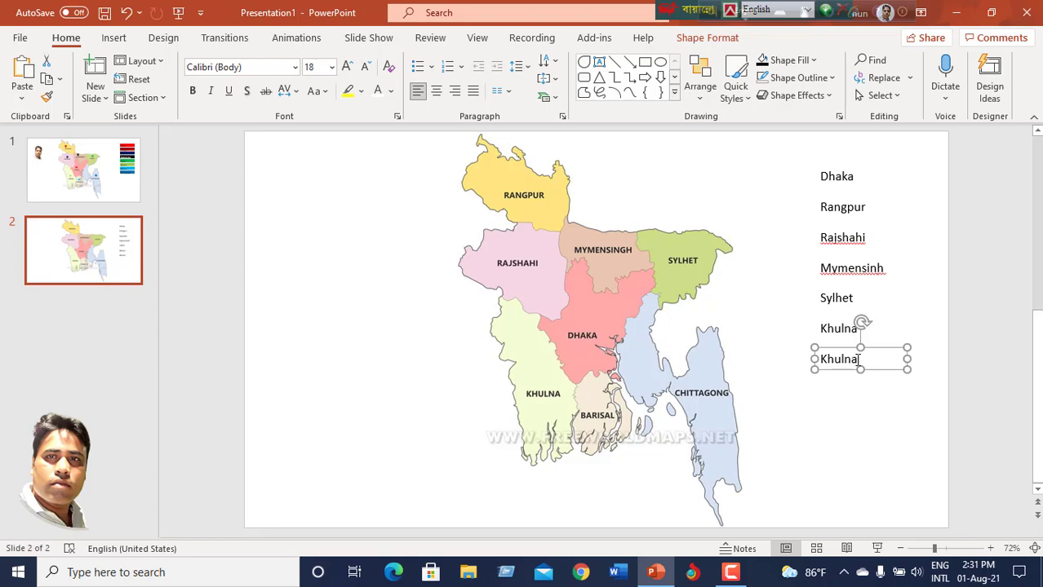
Retype the Khulna copy as 'Barisal'.
click(859, 359)
key(BackSpace)
key(BackSpace)
key(BackSpace)
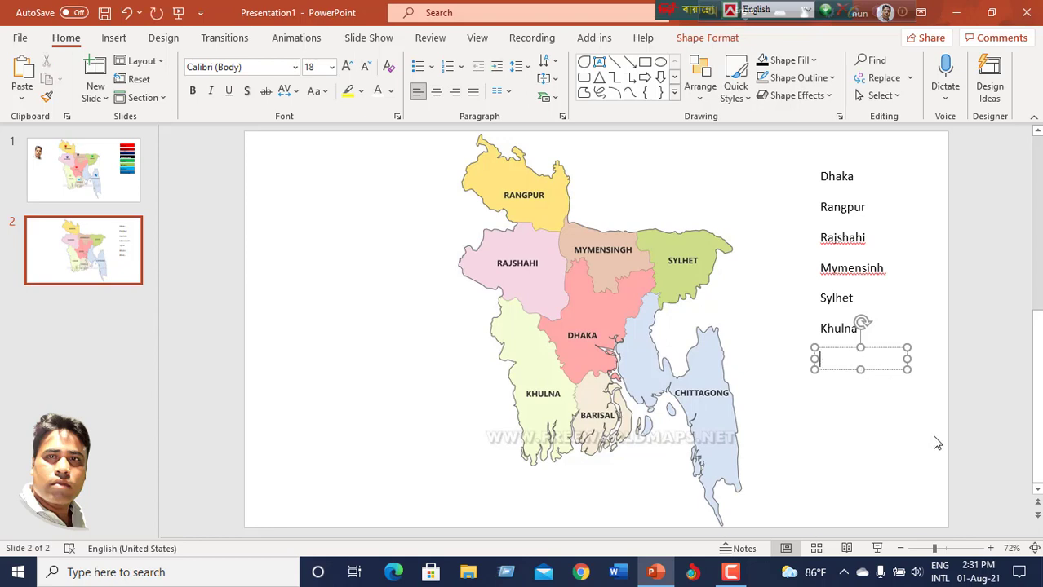
text(Barisal)
click(865, 477)
Duplicate Barisal, align the copy evenly beneath, and retype it as 'Chittagong'.
click(847, 367)
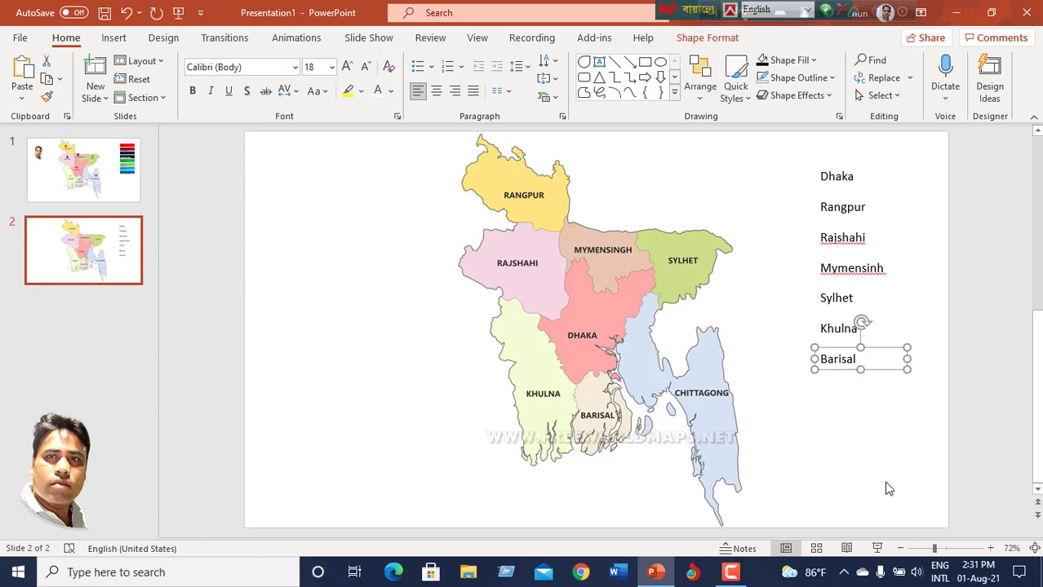
key(ctrl+d)
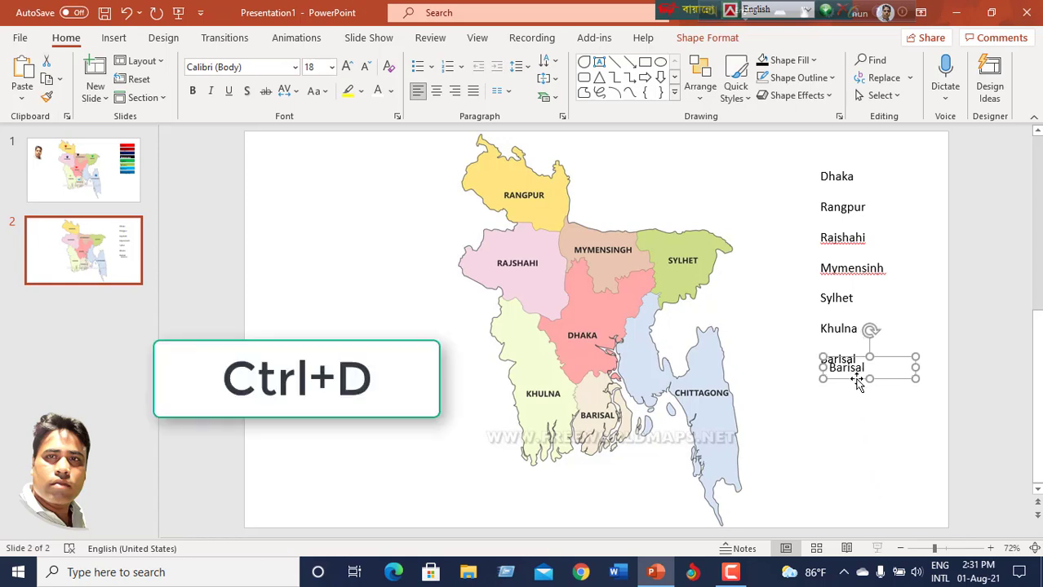
drag(857, 383, 848, 395)
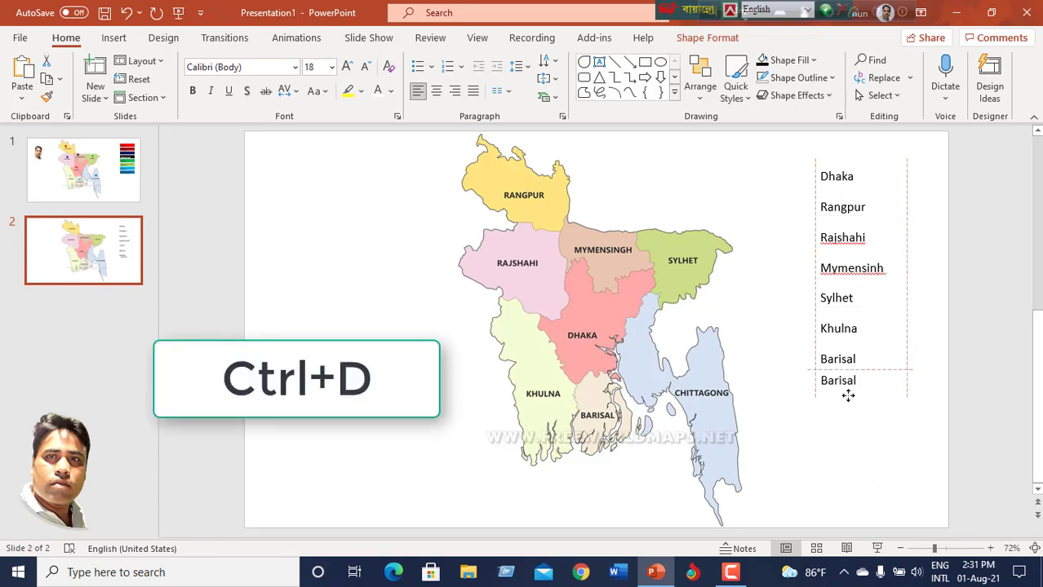
drag(848, 395, 855, 398)
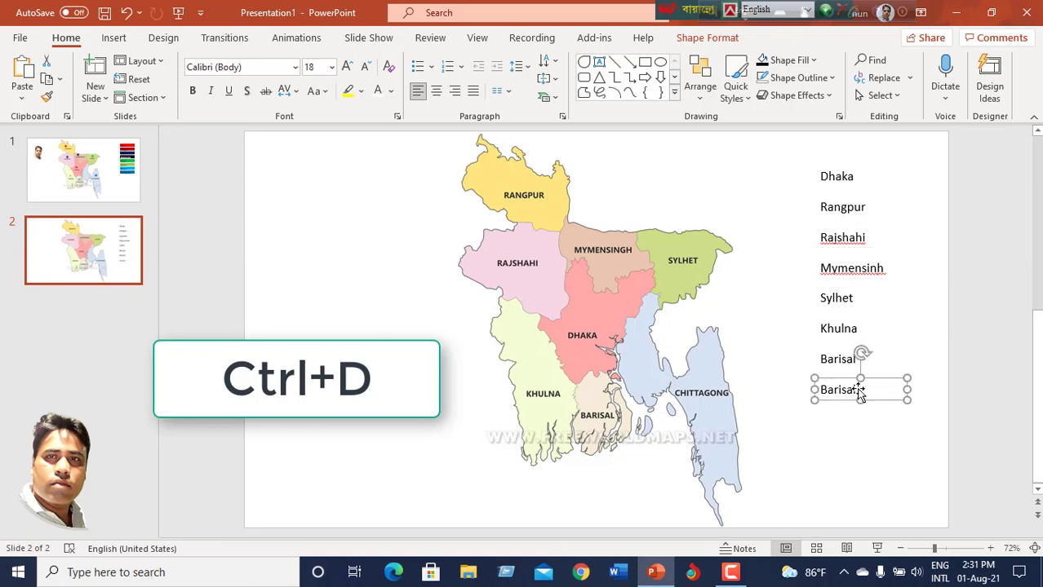
click(854, 388)
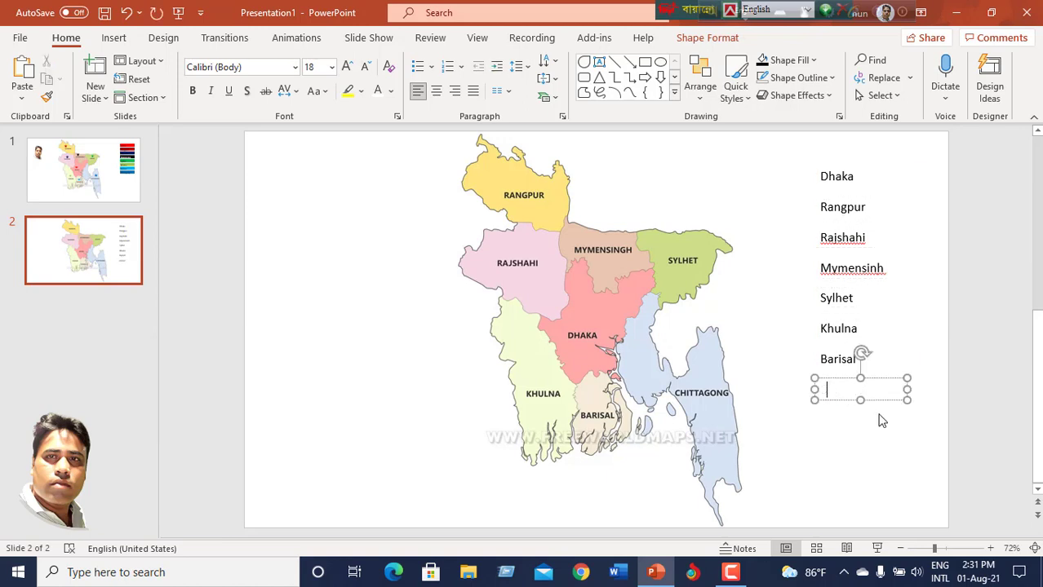
text(Chittagong)
click(978, 301)
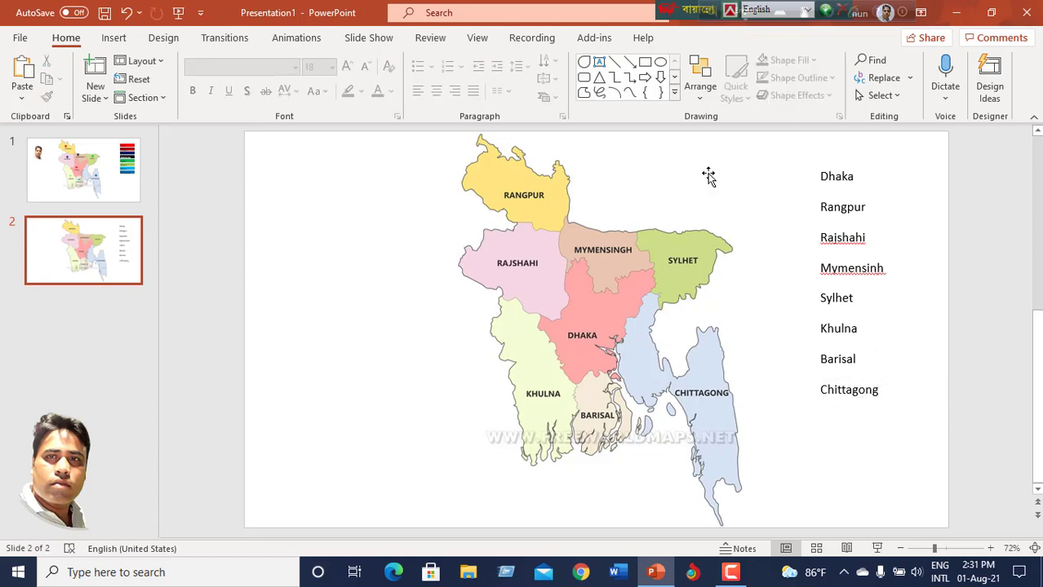
Draw a small Star: 7 Points shape to the left of the map.
scroll(625, 81, down, 1)
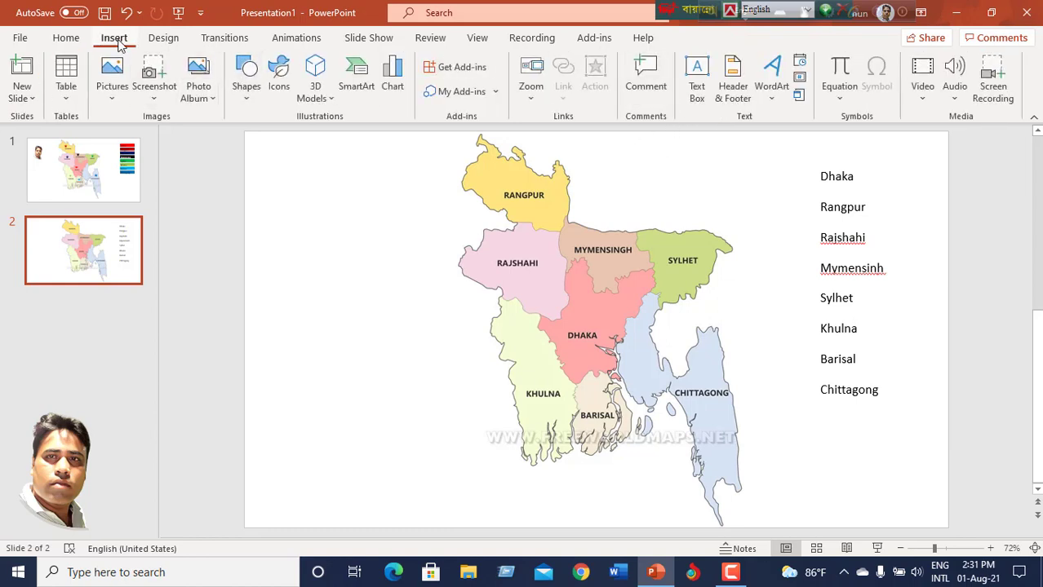
click(65, 39)
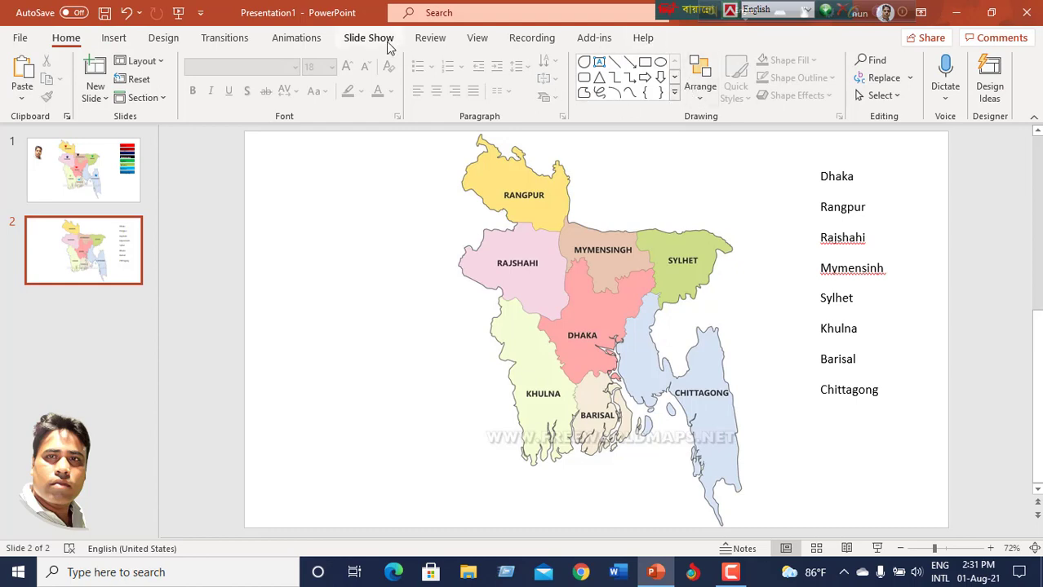
click(675, 92)
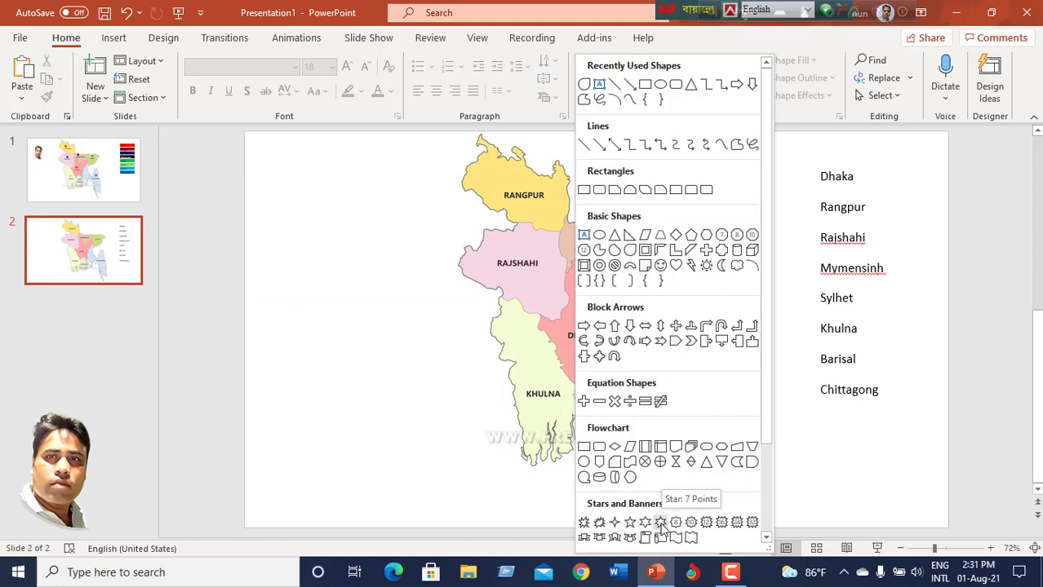
click(660, 523)
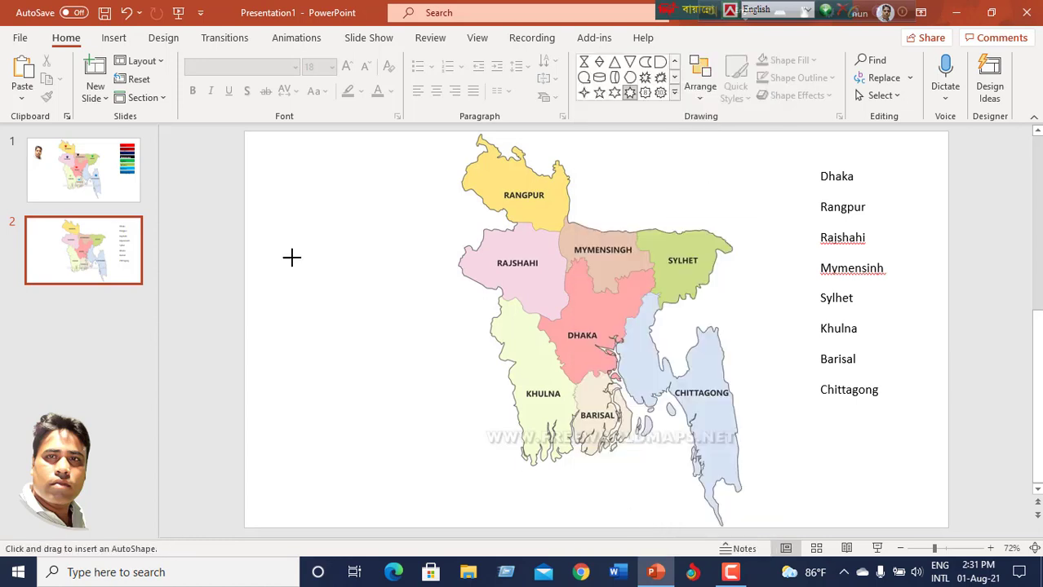
drag(287, 249, 307, 277)
Move the star onto the Dhaka division of the map.
click(341, 345)
click(319, 288)
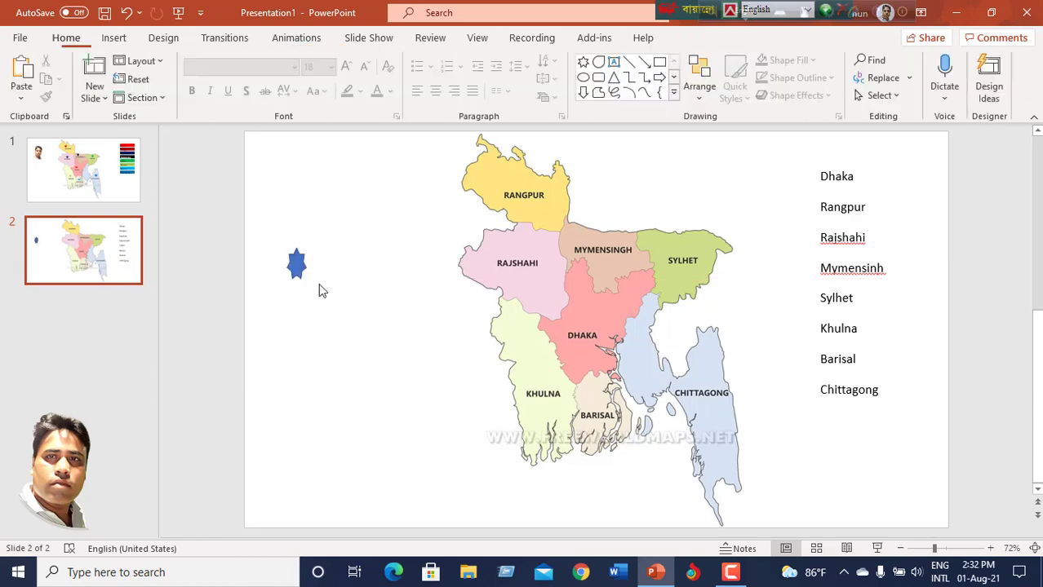
key(ctrl+a)
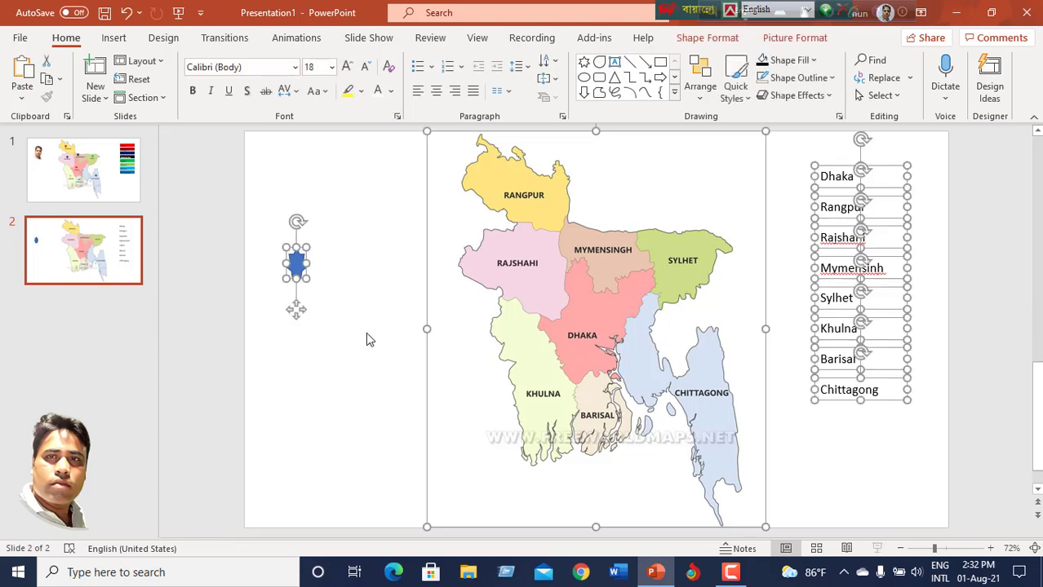
click(341, 344)
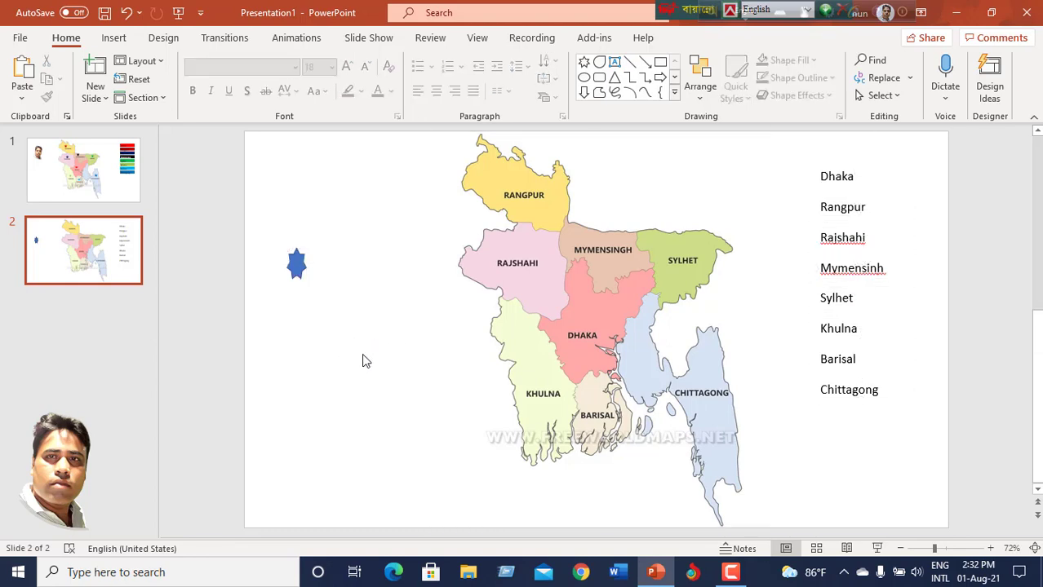
key(Tab)
click(367, 369)
drag(296, 259, 587, 316)
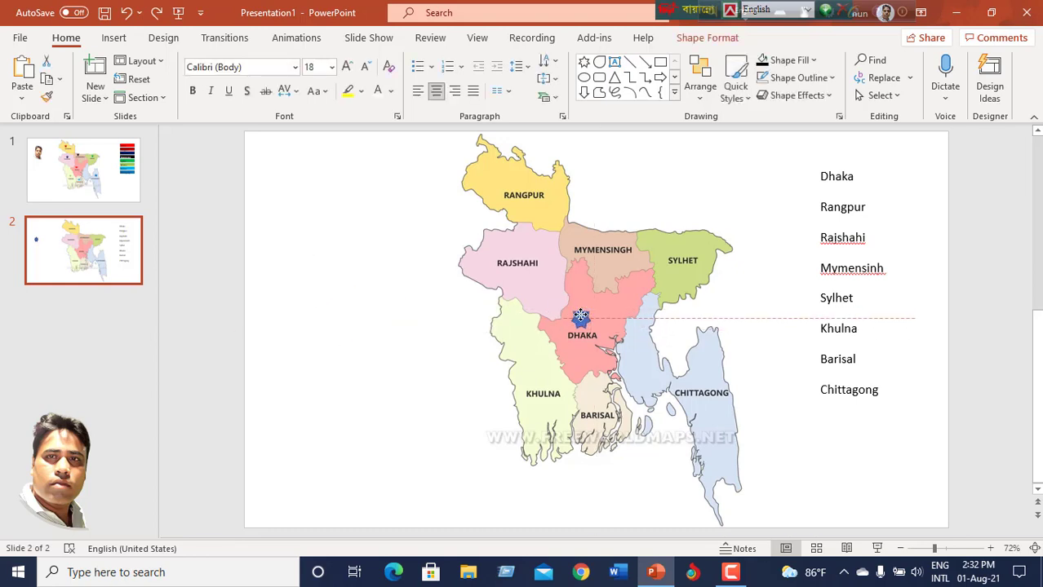
drag(584, 316, 586, 316)
click(386, 435)
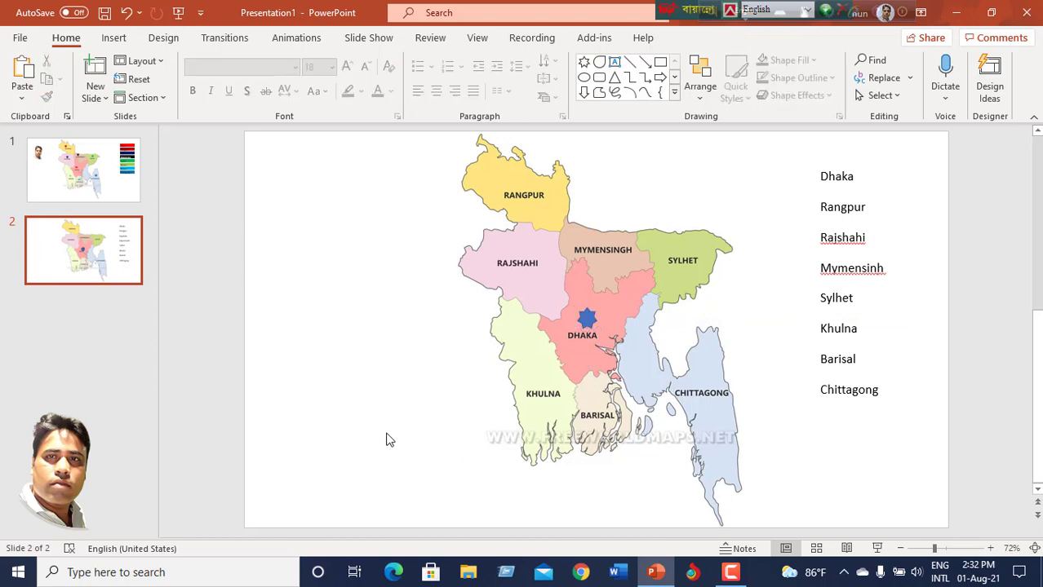
Fill the Dhaka legend label red.
click(853, 173)
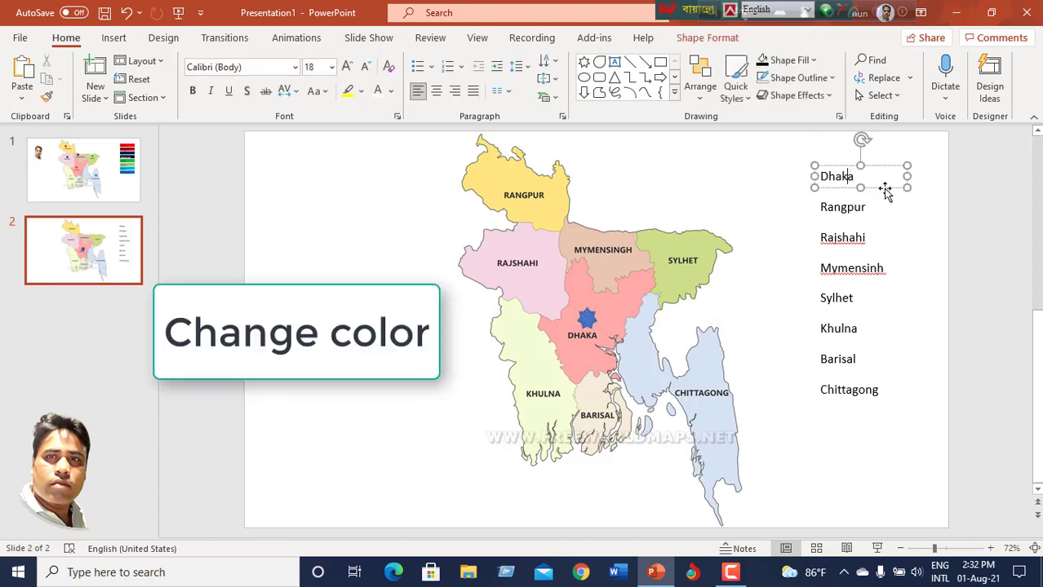
click(884, 186)
click(815, 62)
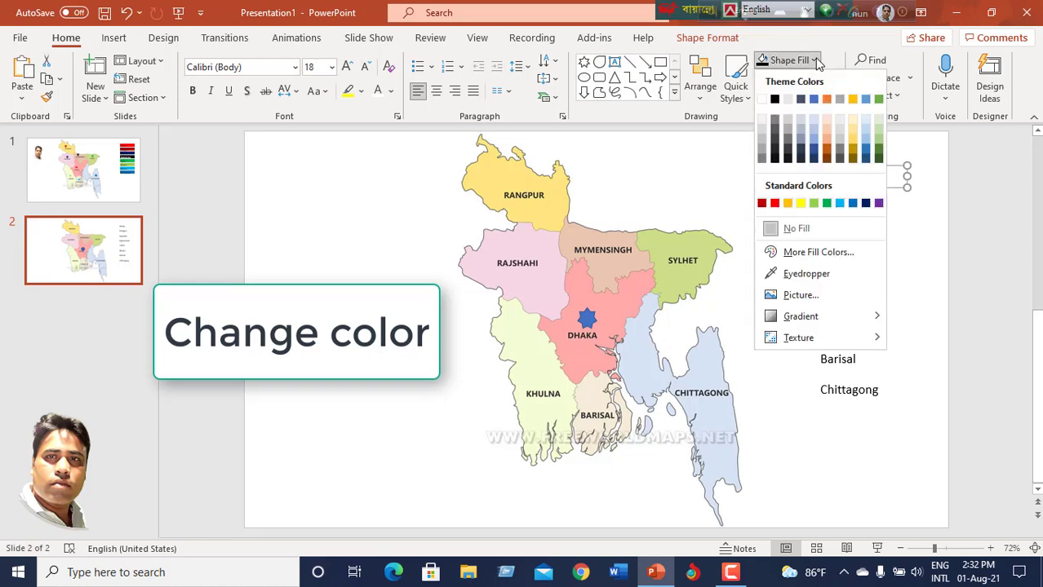
click(772, 210)
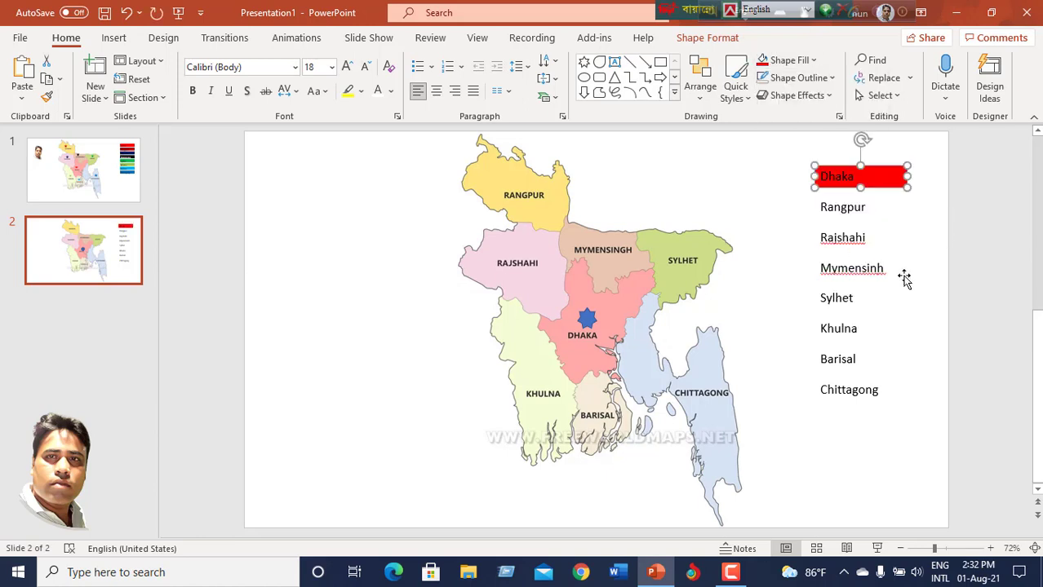
Apply the same red fill to the star on Dhaka.
click(588, 317)
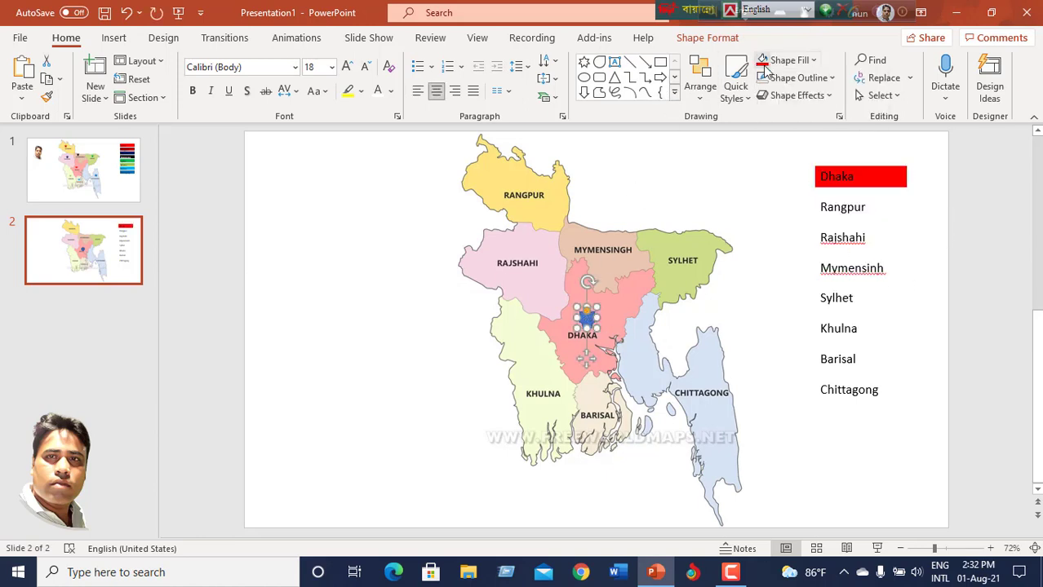
click(751, 198)
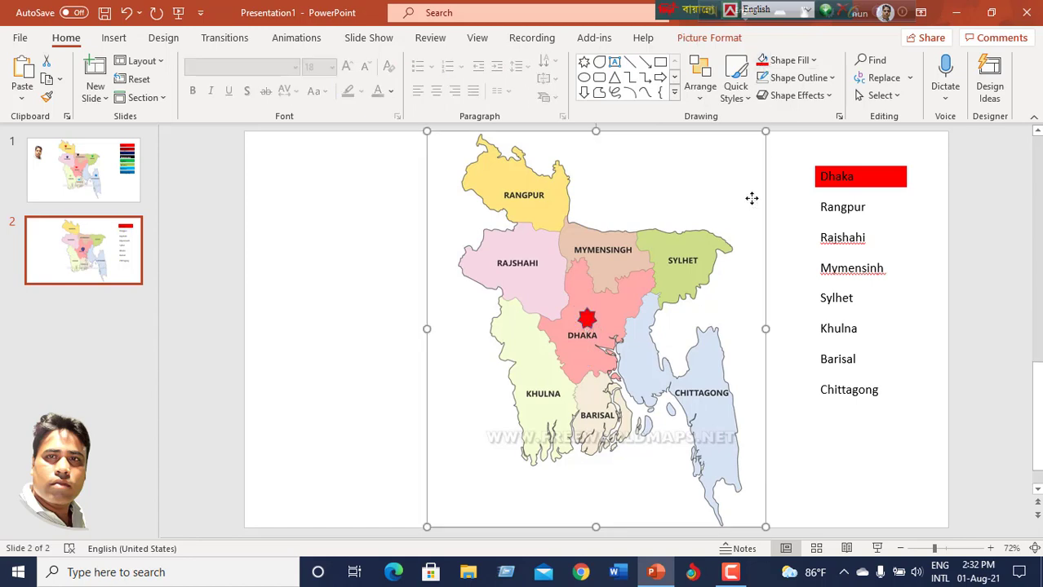
click(365, 381)
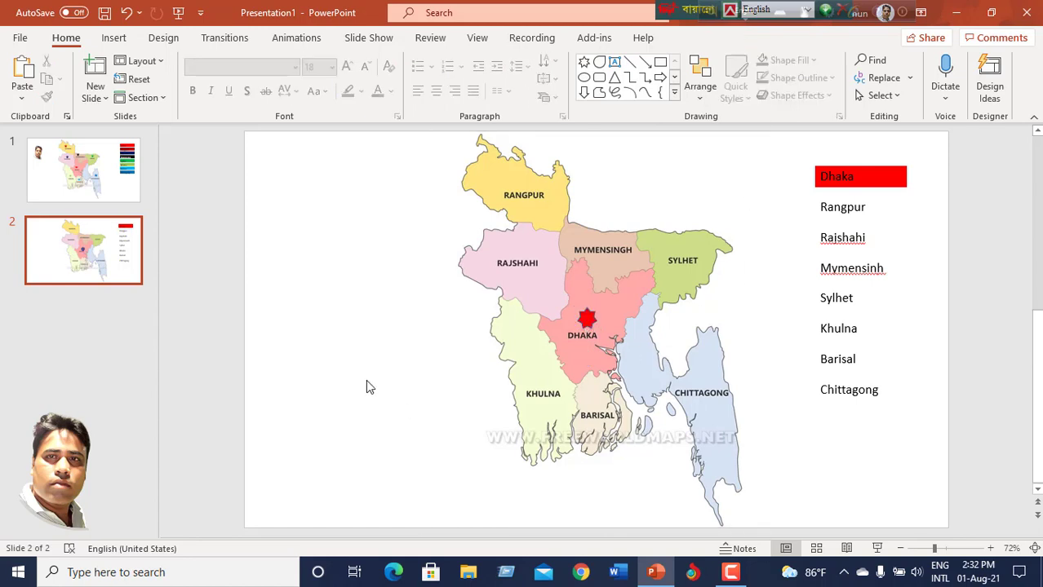
click(588, 318)
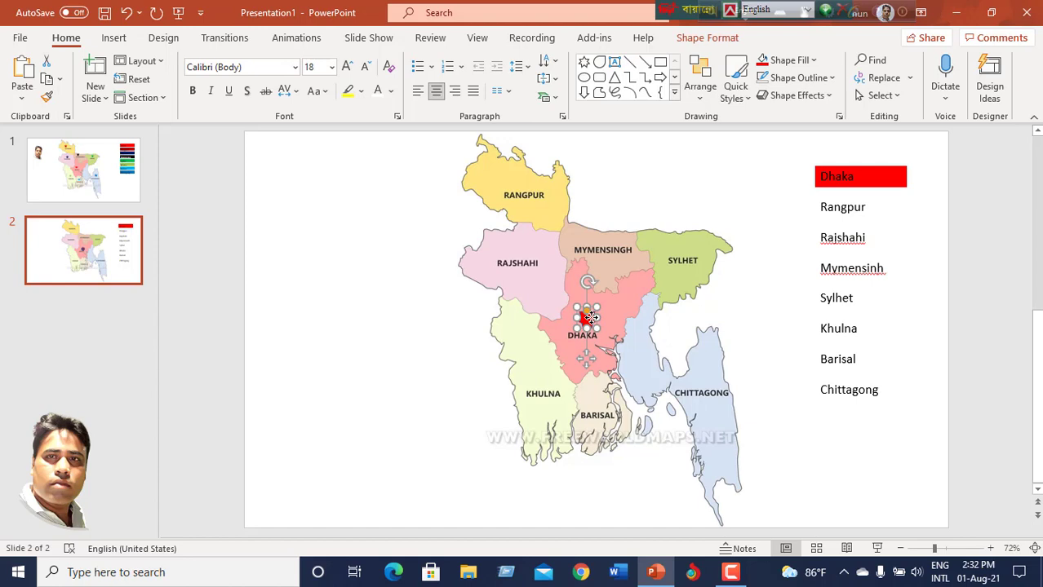
click(501, 174)
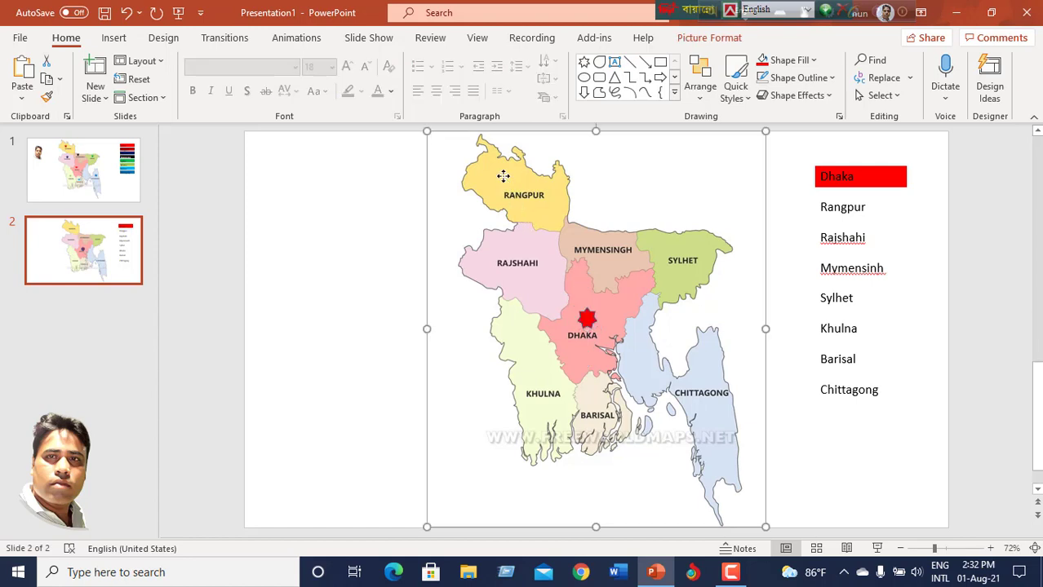
click(590, 318)
Duplicate the Dhaka star and place the copy on Rangpur.
key(ctrl+d)
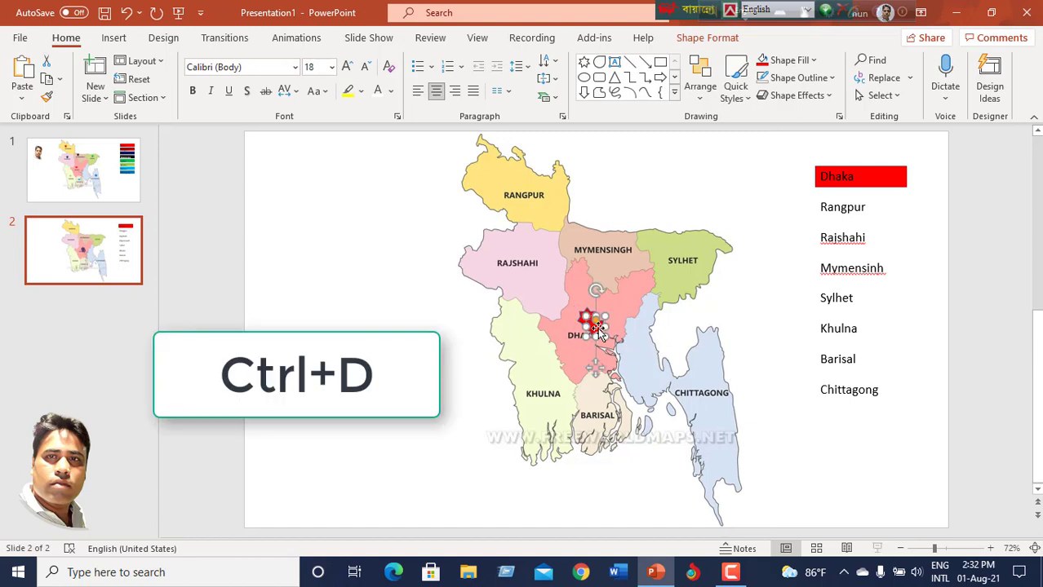
drag(599, 331, 512, 176)
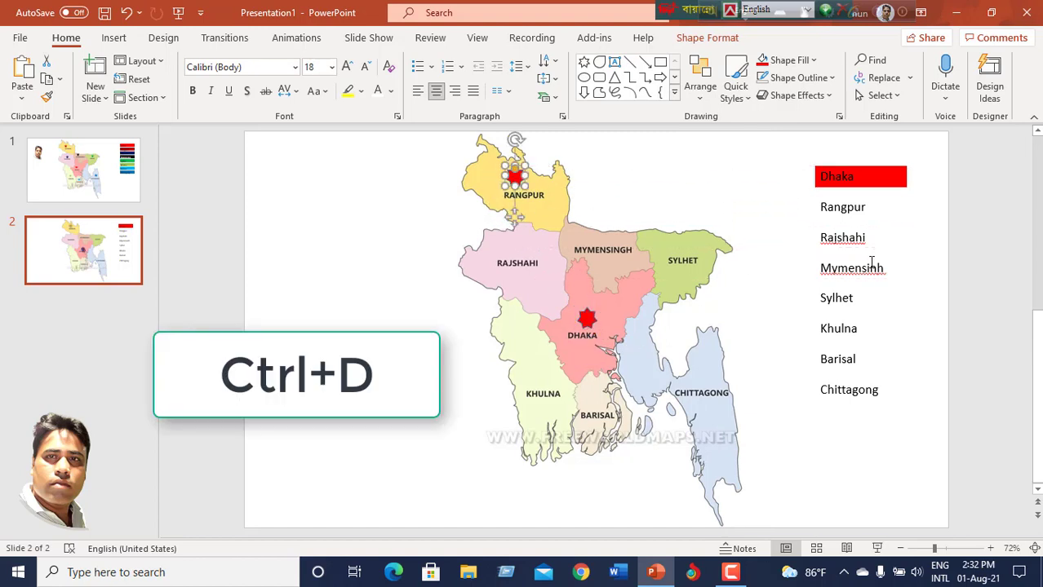
click(886, 242)
Fill the Rangpur label and the Rangpur star dark red.
click(866, 209)
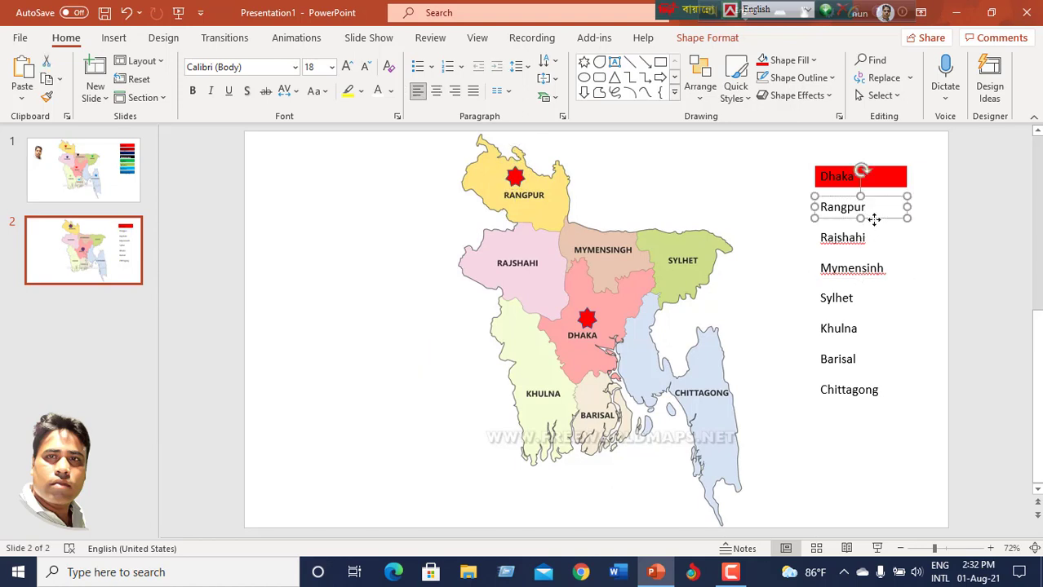
click(814, 61)
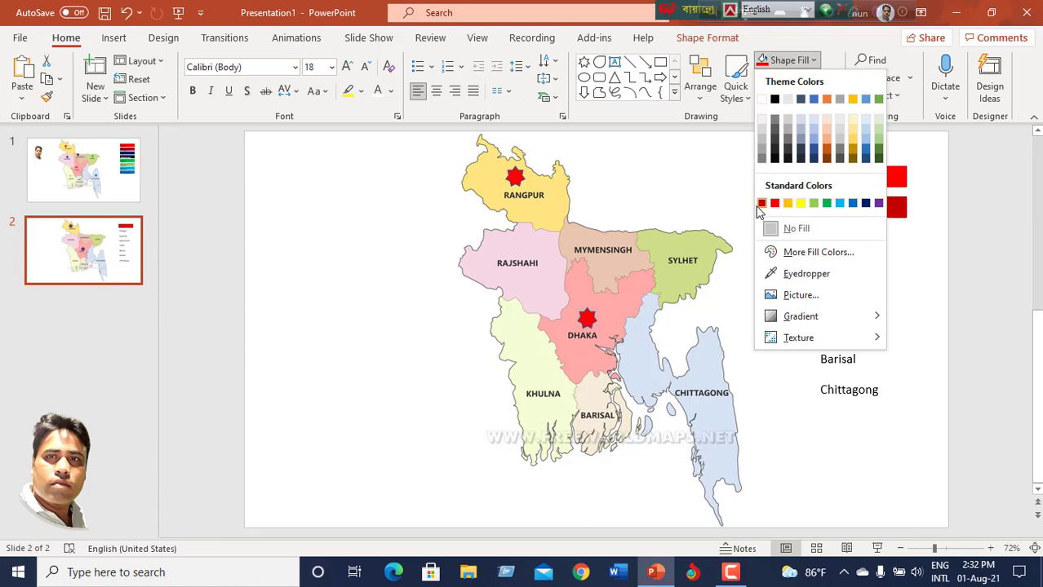
click(761, 203)
click(945, 297)
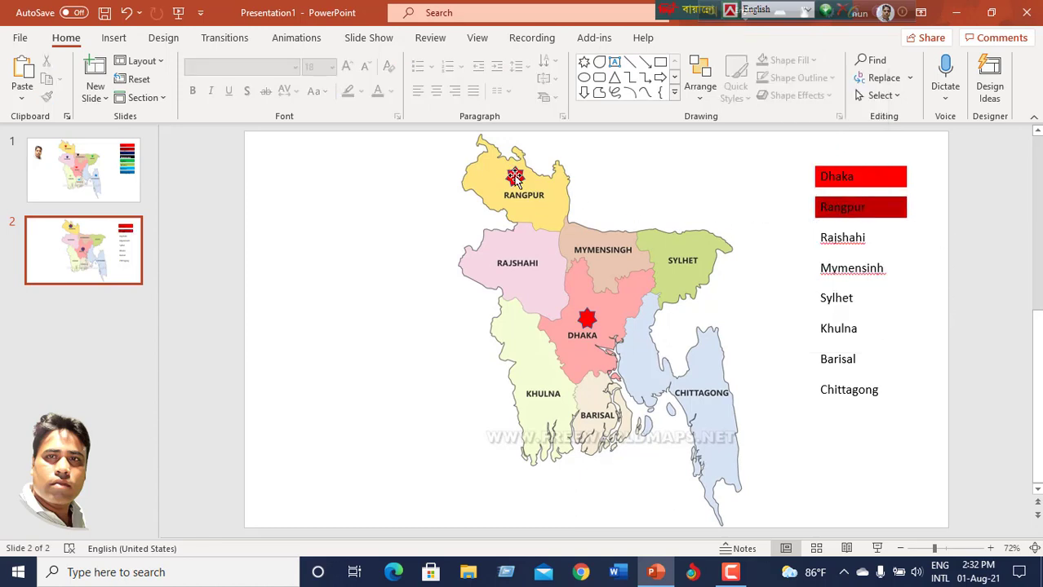
click(514, 176)
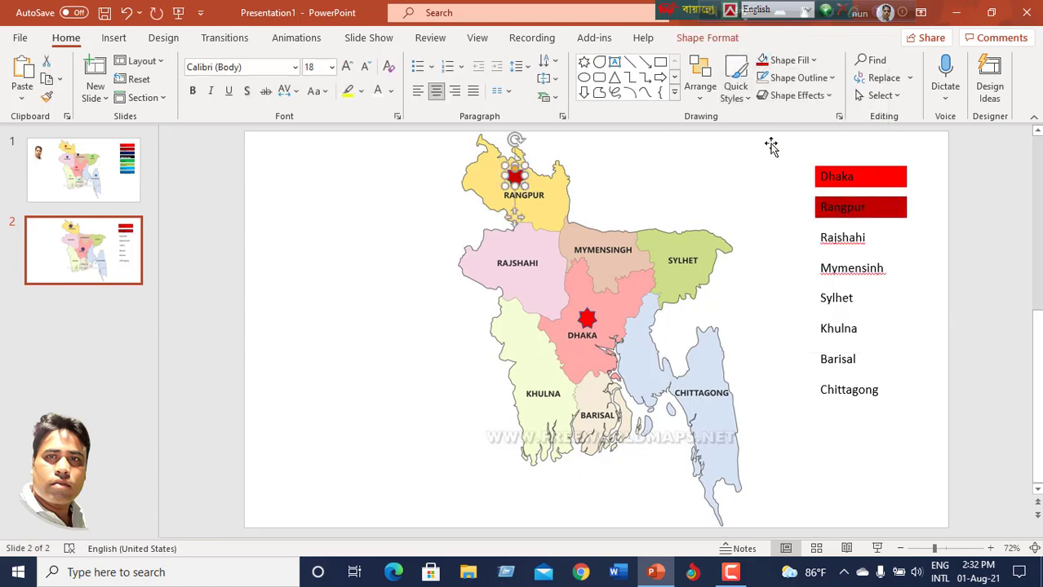
Duplicate the Rangpur star and move the copy down onto Rajshahi.
click(646, 305)
click(515, 178)
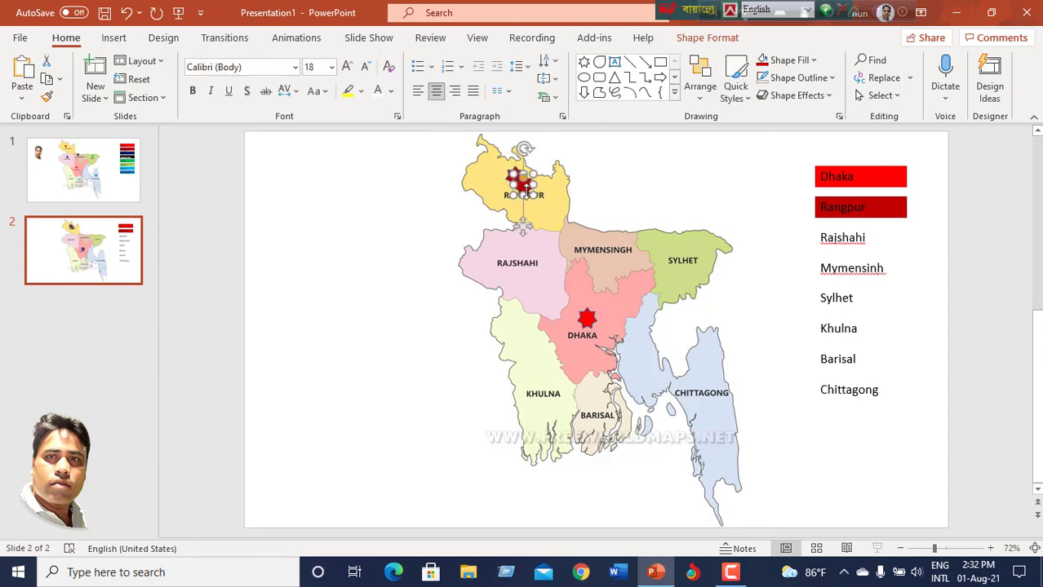
key(ctrl+d)
mouse_move(518, 181)
mouse_down()
mouse_move(526, 233)
mouse_move(515, 249)
mouse_up()
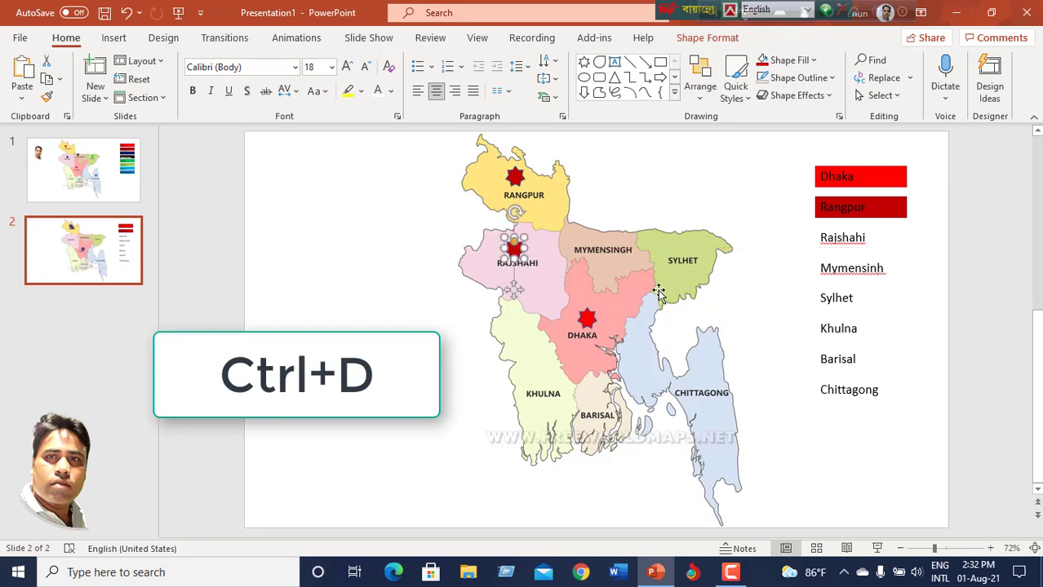
Fill the Rajshahi label and its star orange.
click(836, 246)
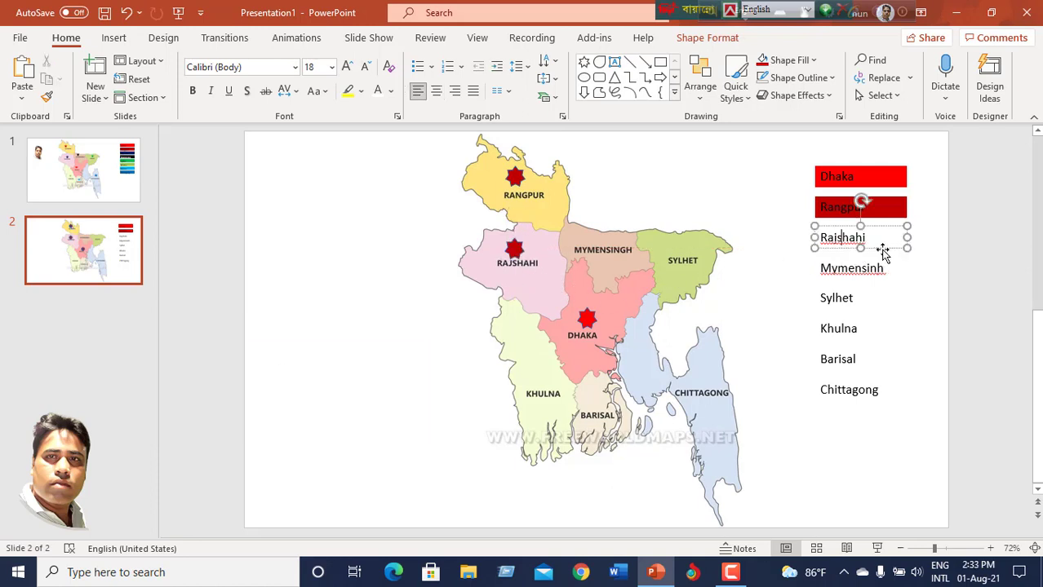
click(814, 62)
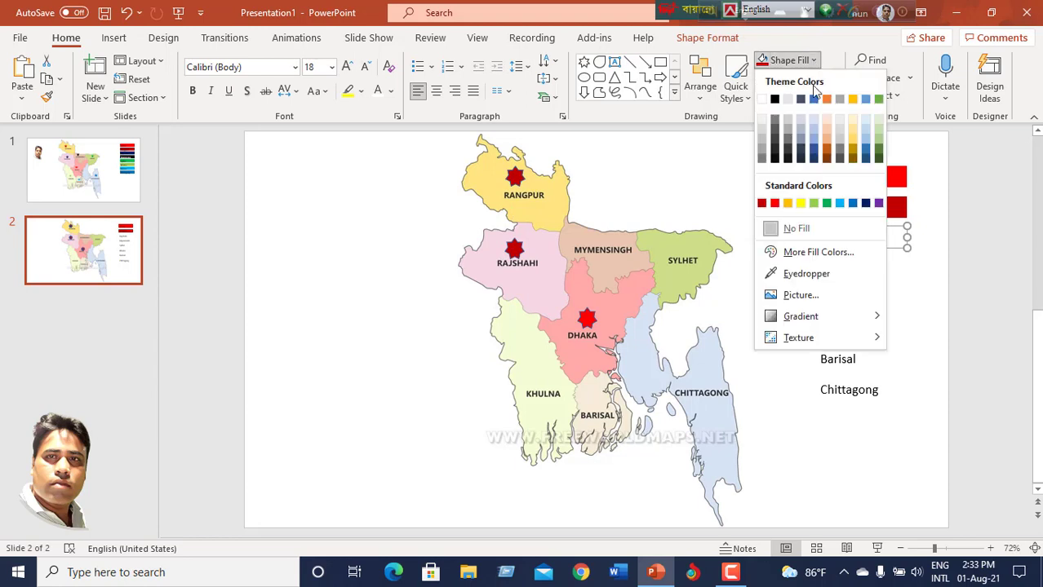
click(787, 204)
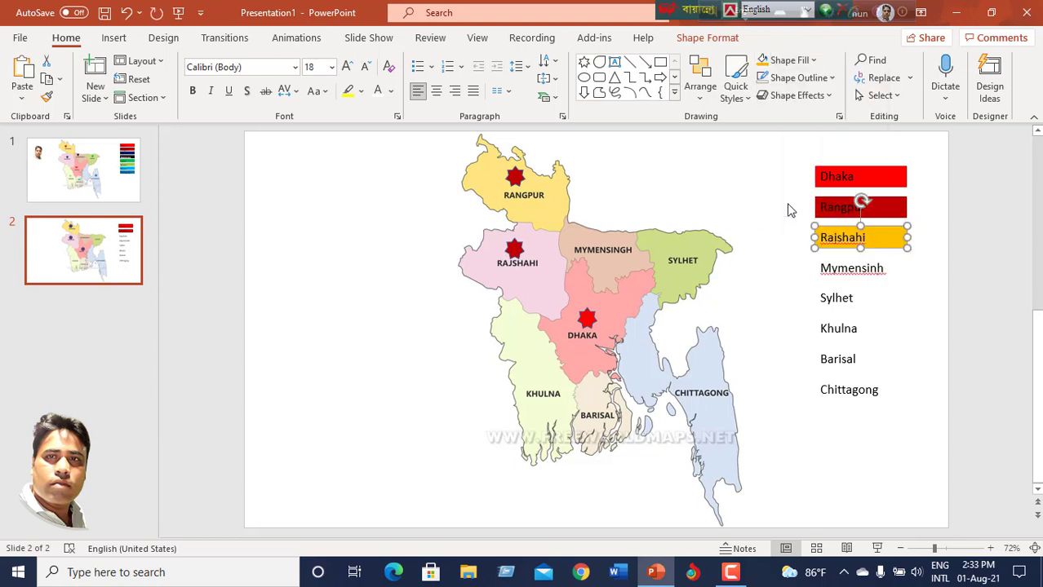
click(513, 249)
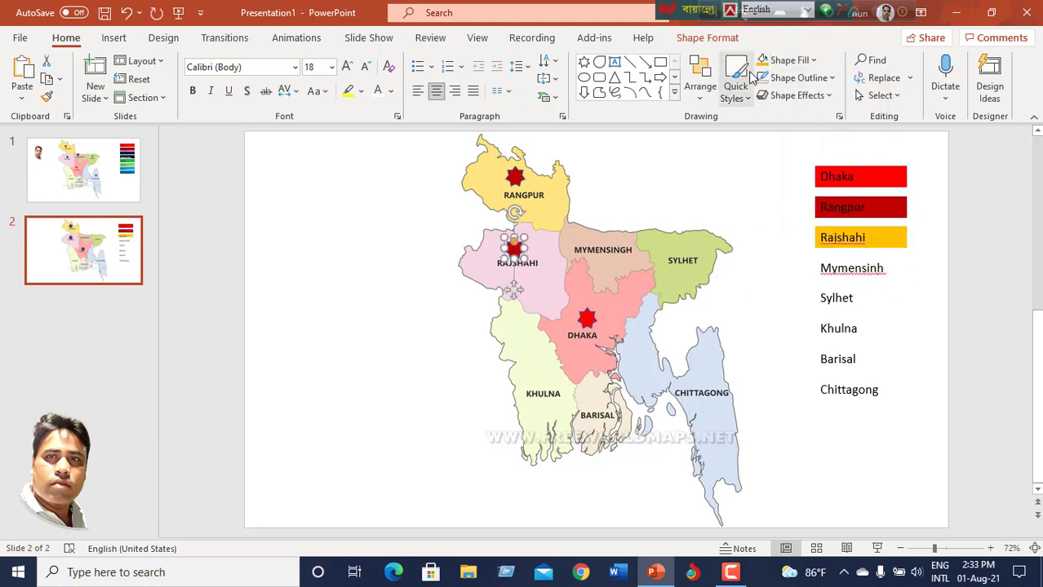
click(762, 60)
click(915, 347)
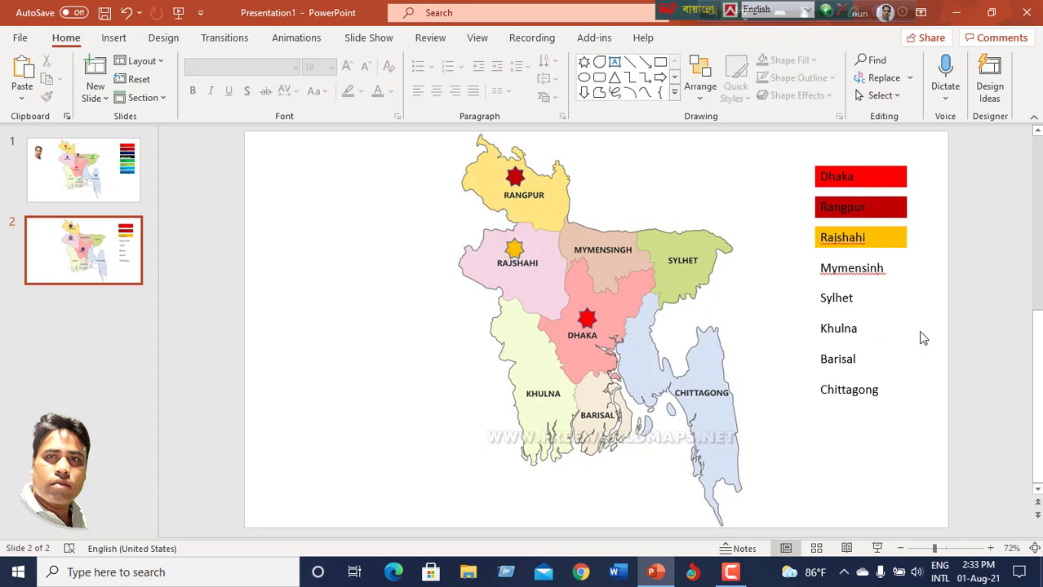
Duplicate the orange Rajshahi star and position the copy inside Mymensingh.
click(867, 271)
click(513, 249)
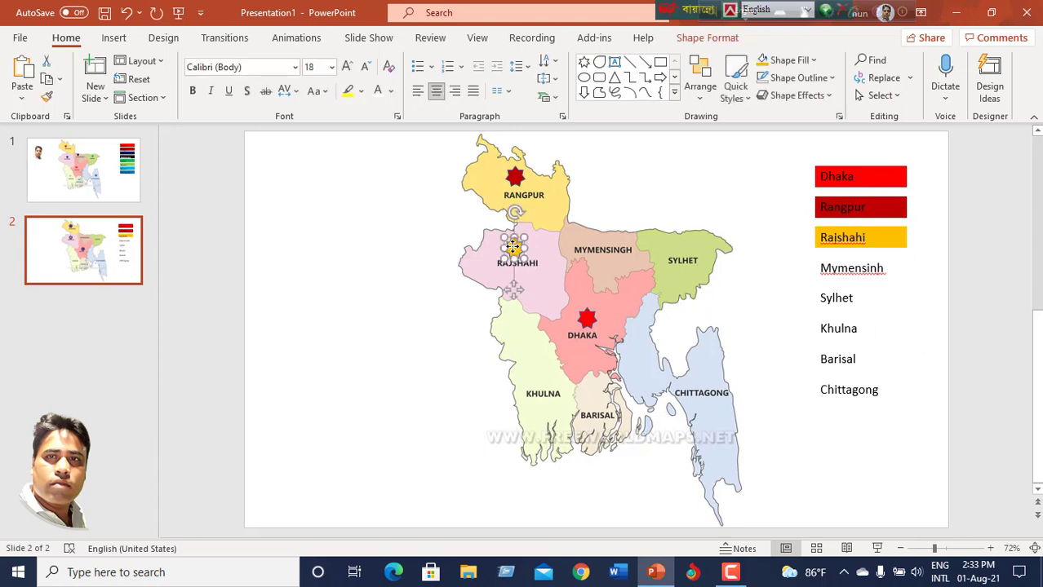
key(ctrl+d)
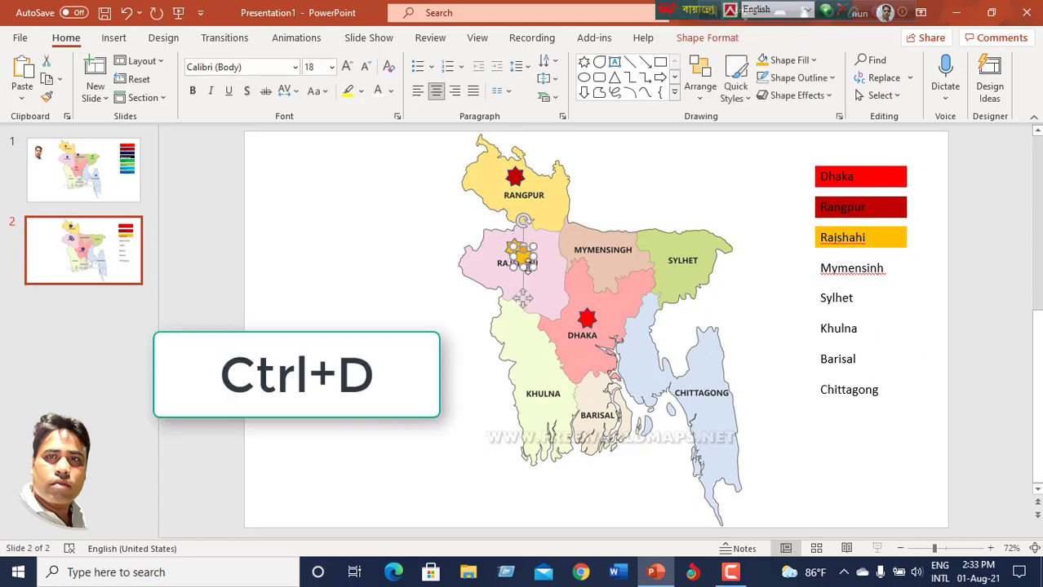
drag(526, 257, 585, 236)
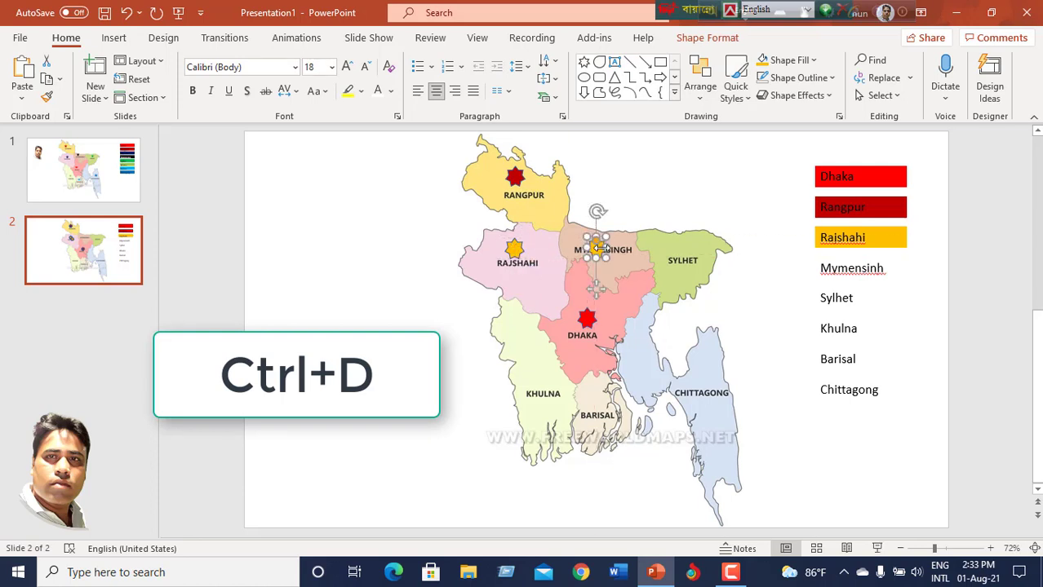
click(583, 237)
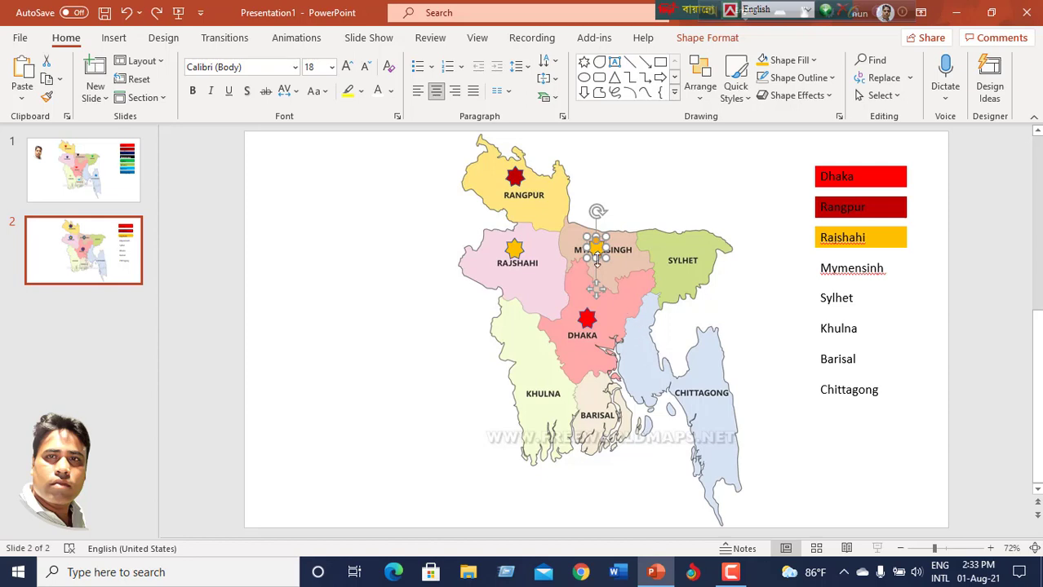
drag(596, 255, 576, 246)
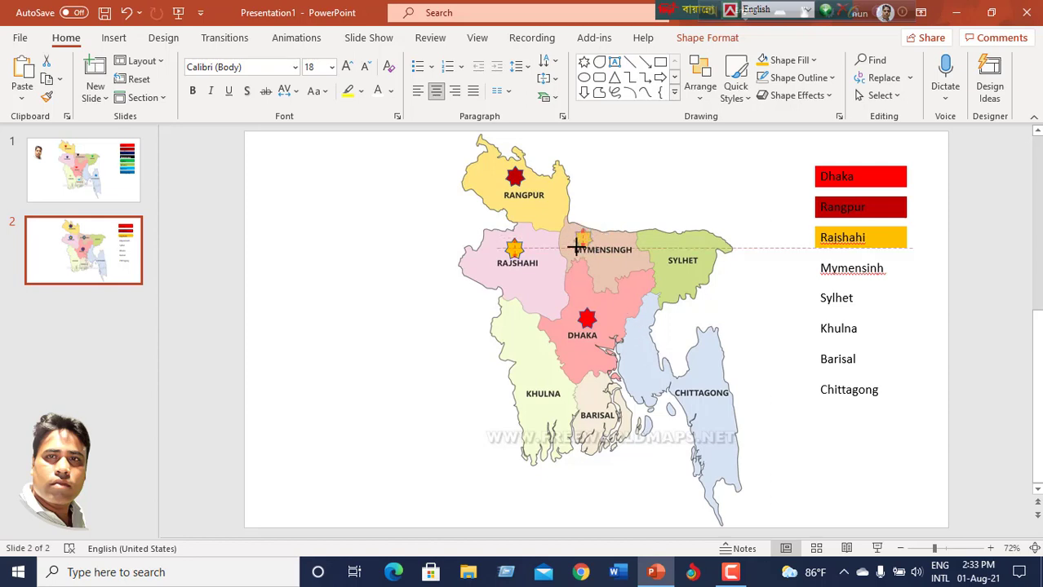
click(696, 205)
Shift the map picture slightly right under the stars and settle the Mymensingh star inside Mymensingh.
key(Right)
key(Right)
key(Right)
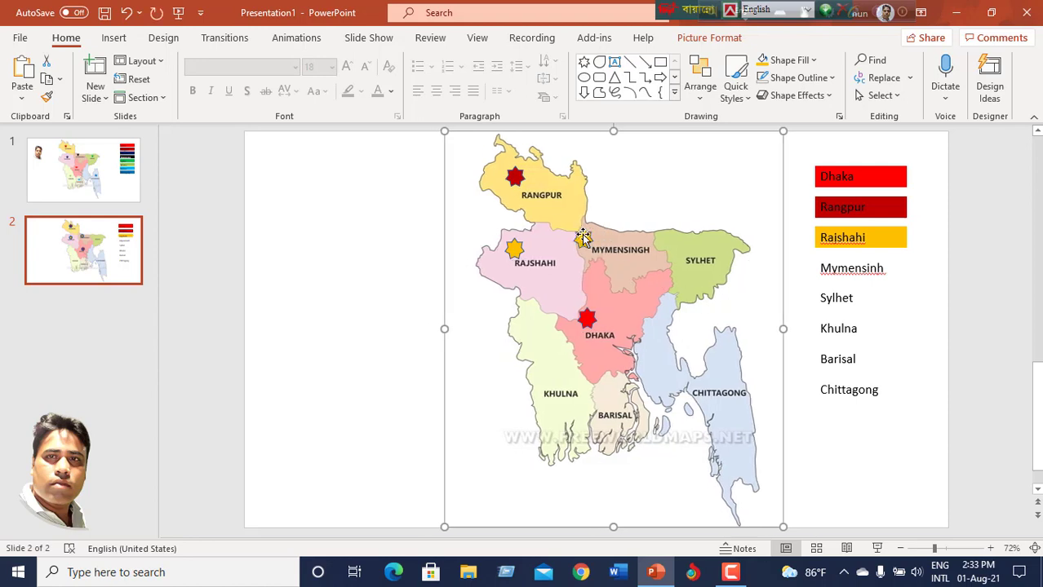
key(Right)
key(Right)
key(Right)
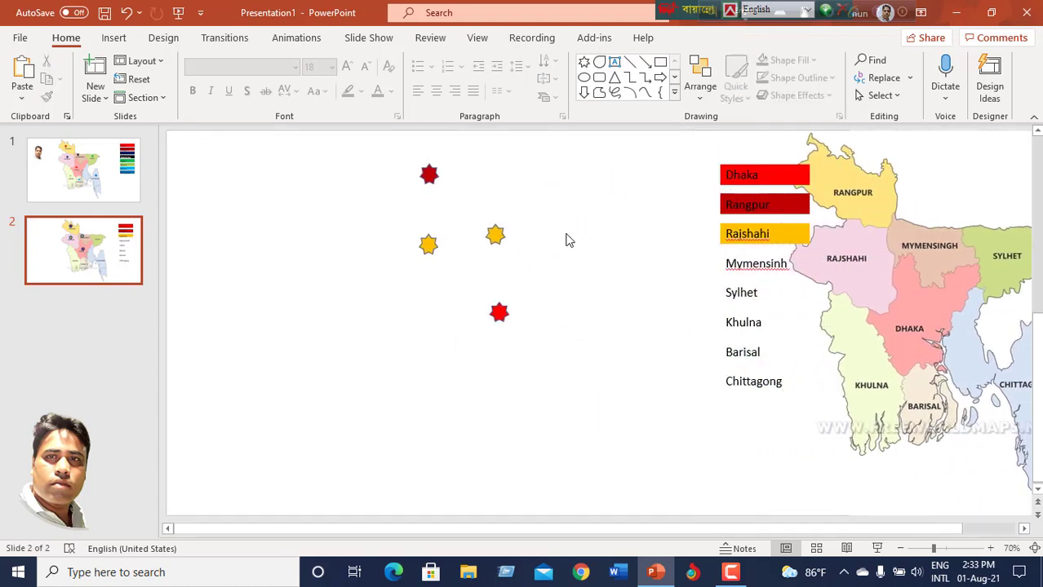
mouse_move(921, 279)
mouse_down()
mouse_move(507, 270)
mouse_move(509, 281)
mouse_up()
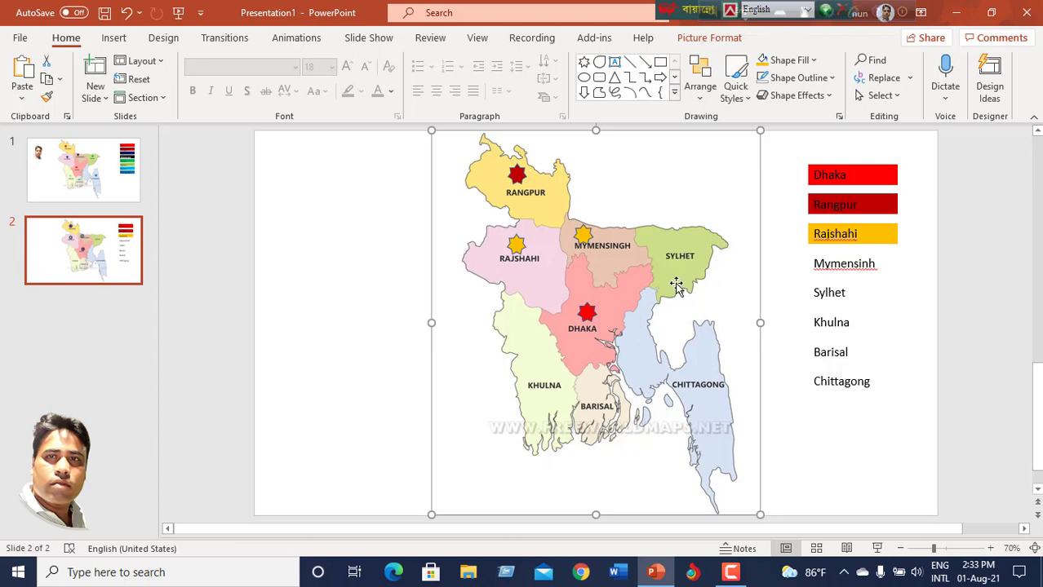
key(Escape)
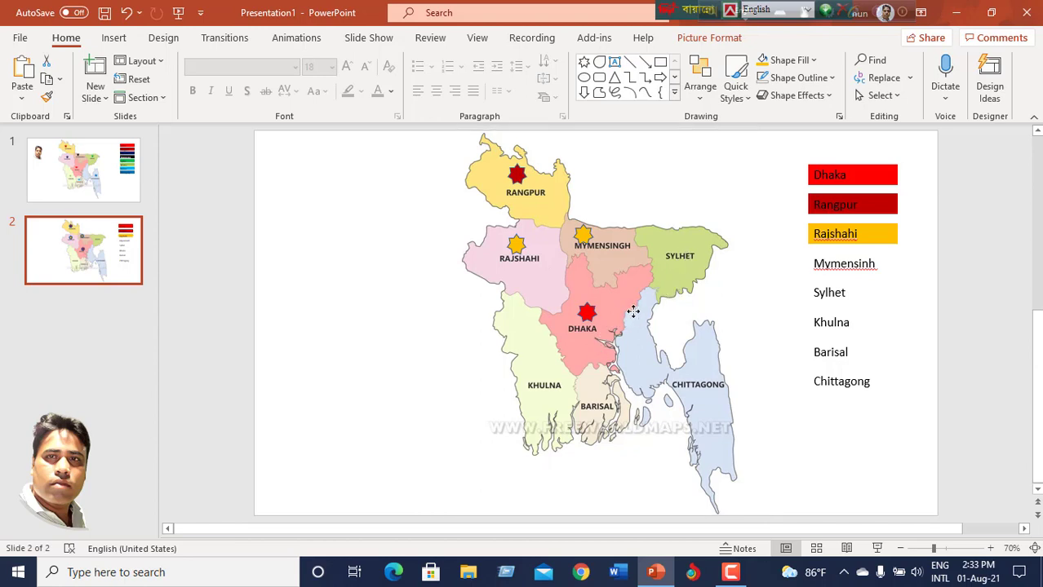
click(633, 311)
drag(654, 338, 657, 339)
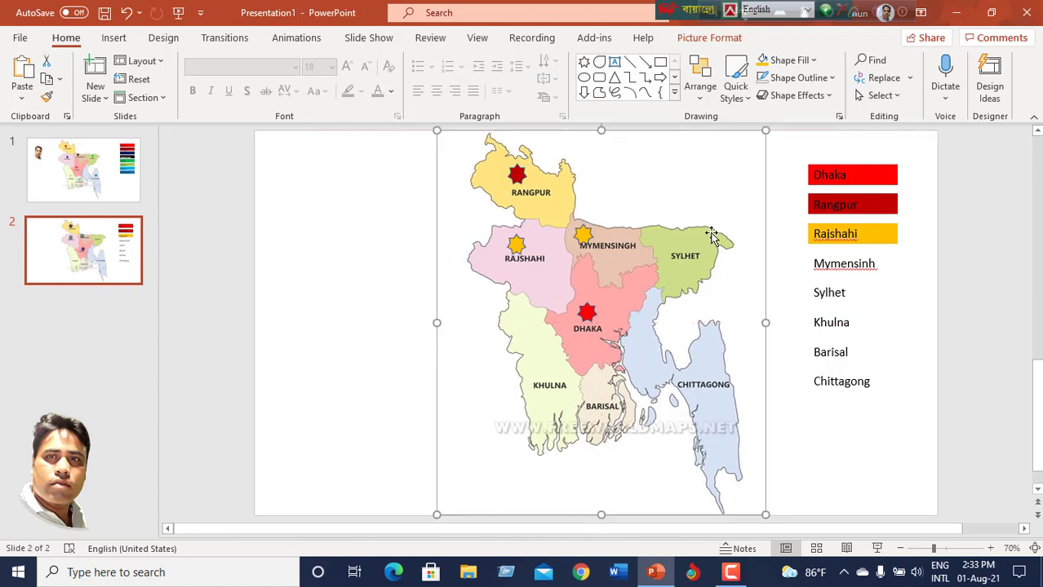
click(582, 236)
drag(583, 236, 580, 234)
Fill the Mymensingh legend label and the Mymensingh map star dark blue.
click(866, 263)
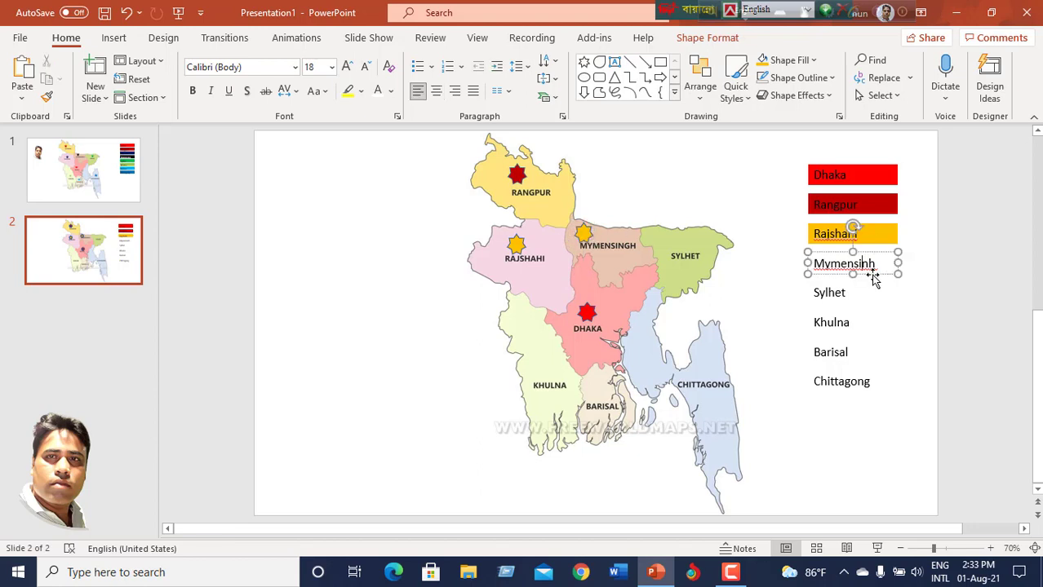
click(812, 62)
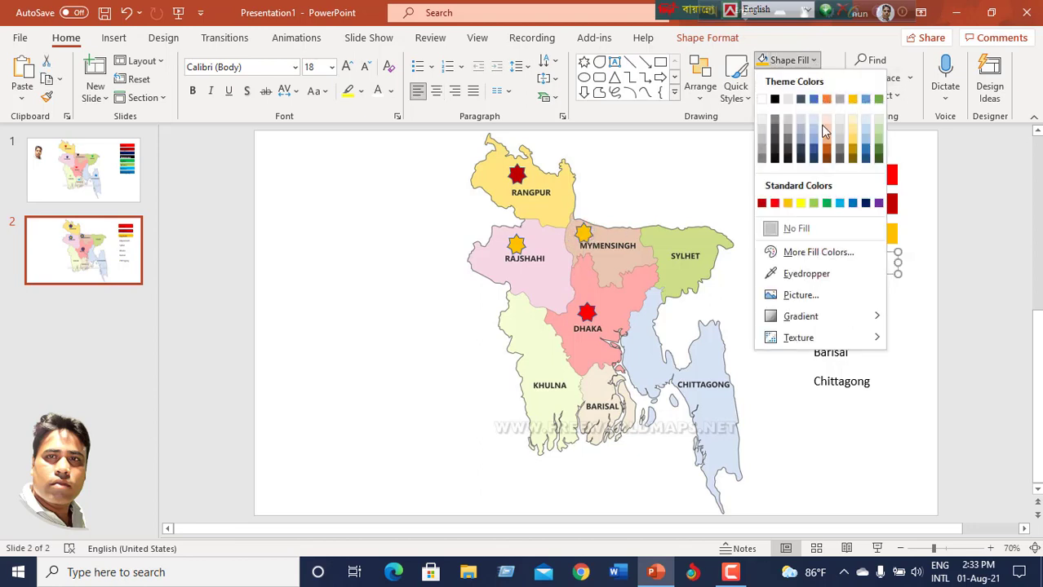
click(866, 204)
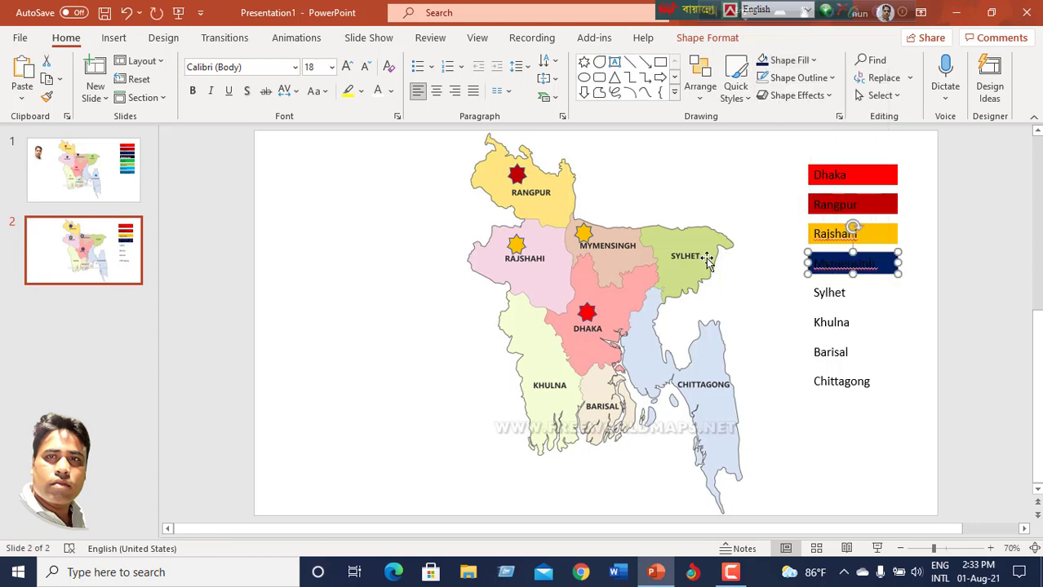
click(584, 235)
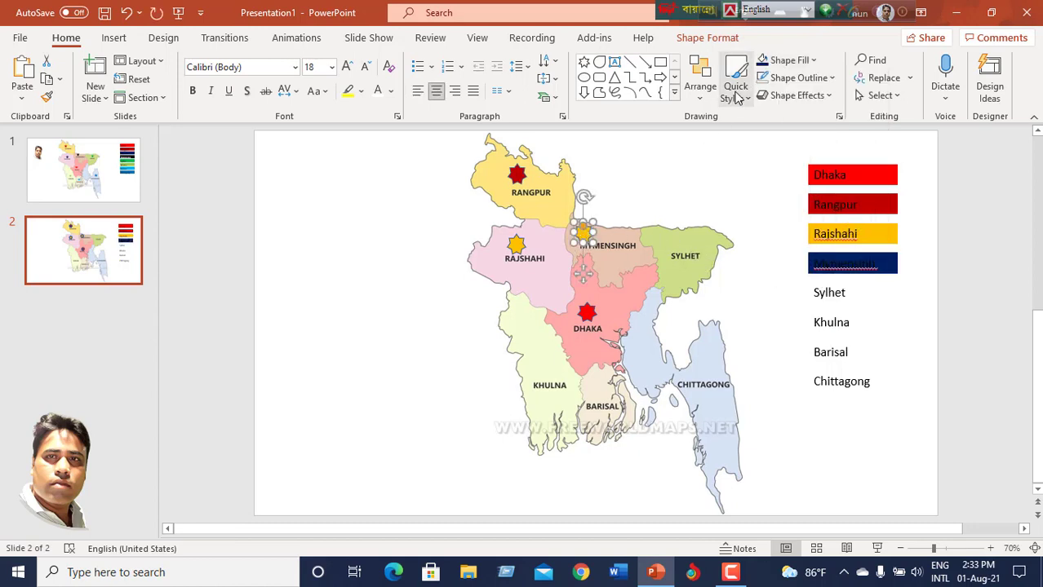
click(760, 68)
click(743, 167)
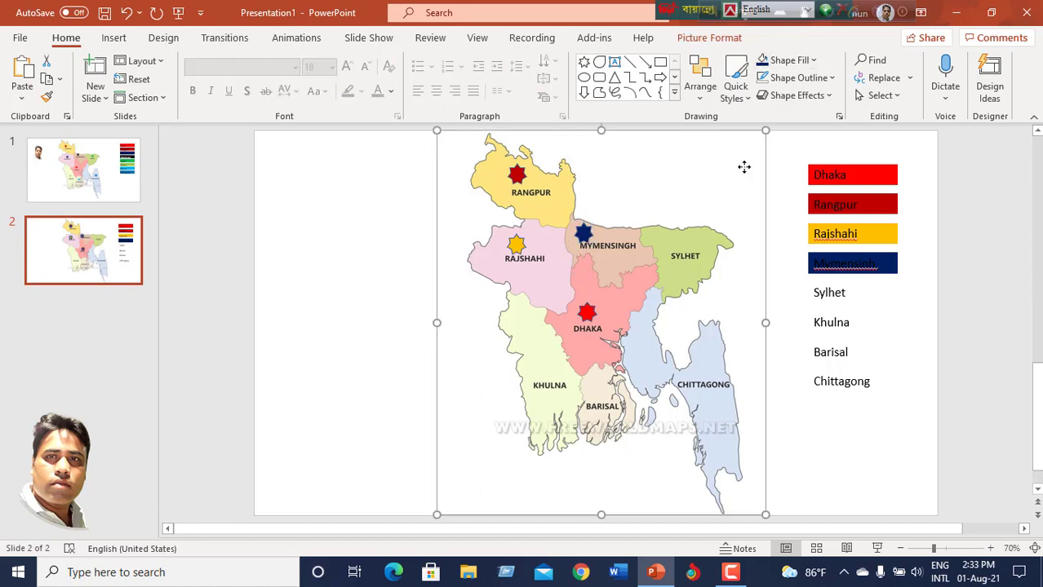
click(958, 391)
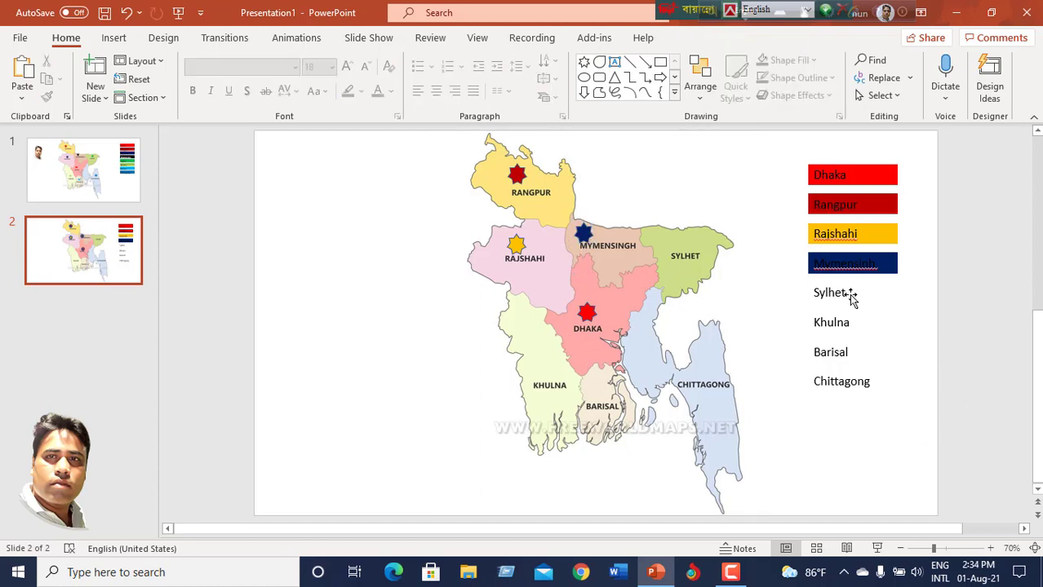
Make the Mymensingh label's text white.
click(879, 265)
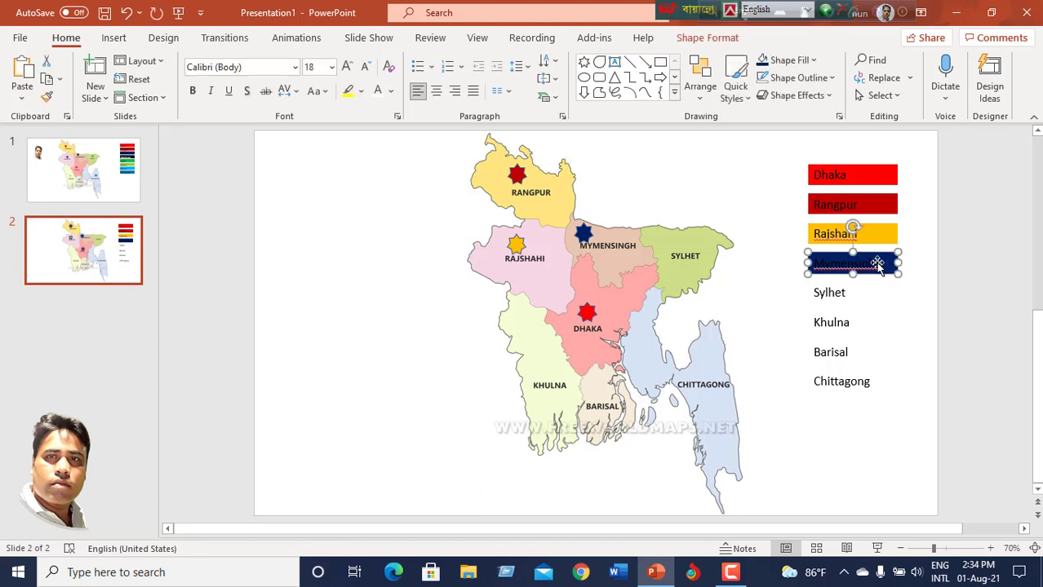
mouse_move(877, 266)
mouse_down()
mouse_move(862, 264)
mouse_move(877, 264)
mouse_up()
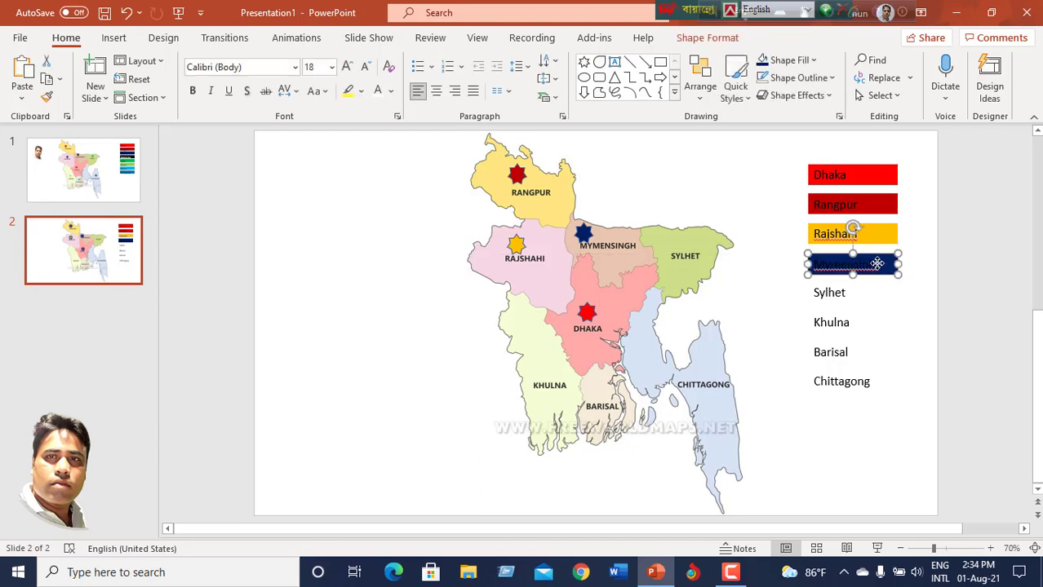
double_click(861, 265)
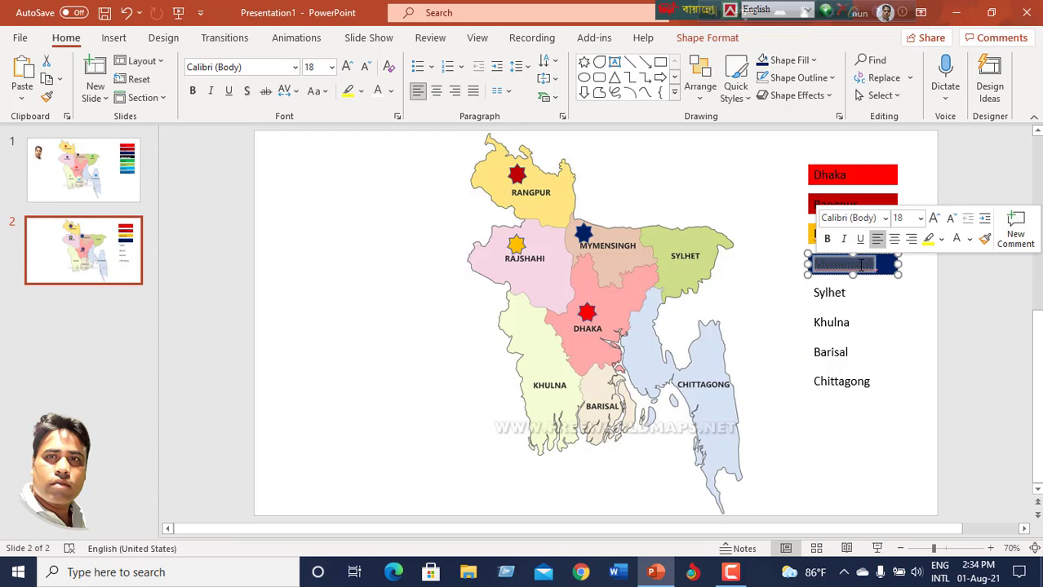
click(377, 92)
click(967, 257)
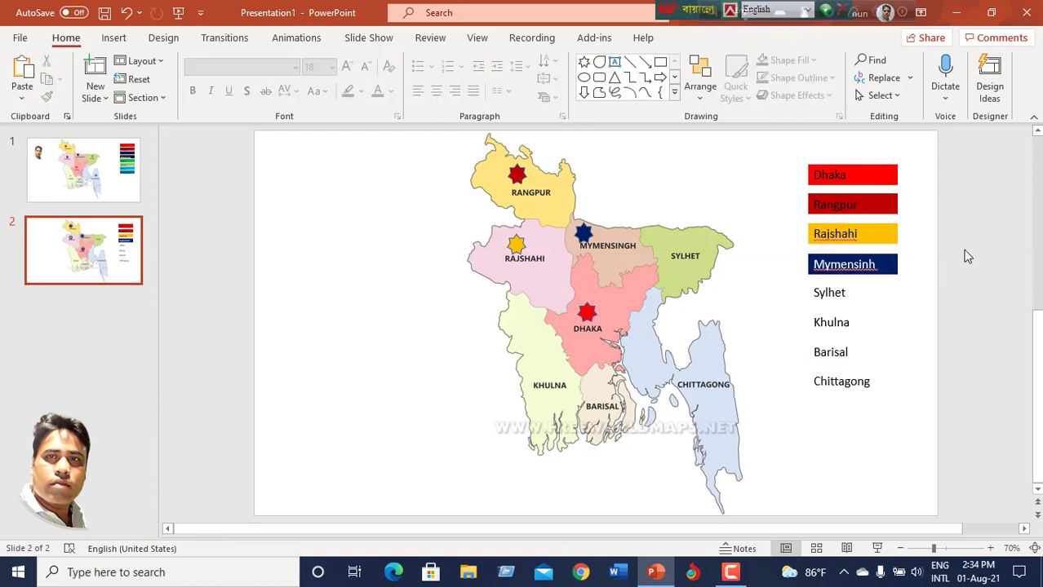
click(851, 298)
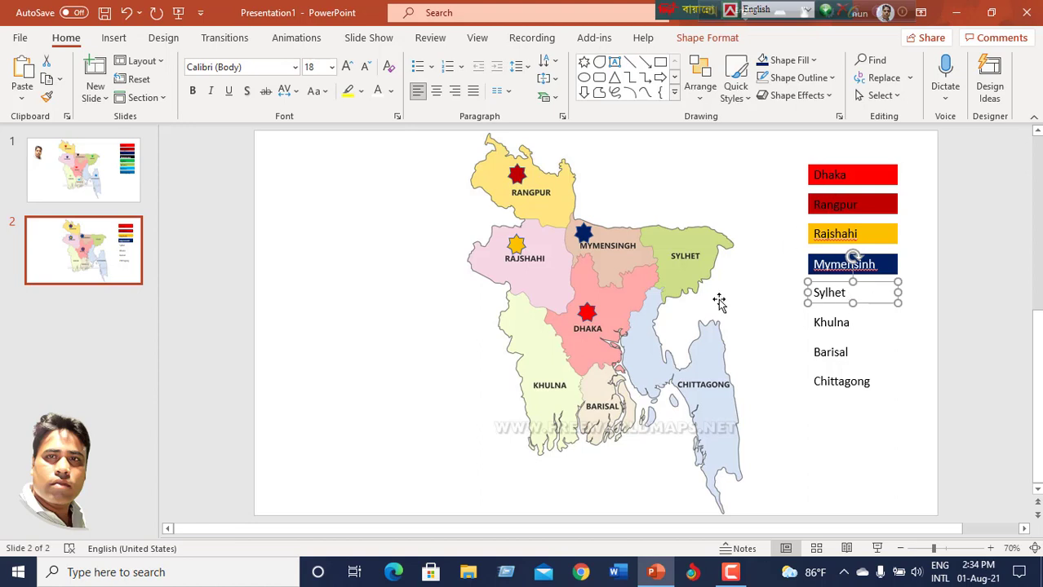
click(584, 234)
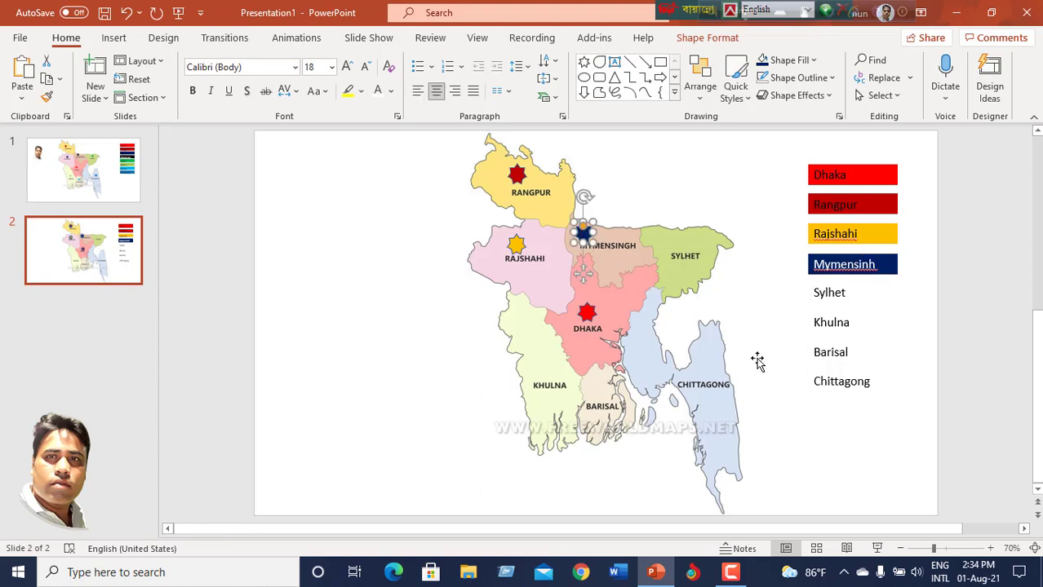
Copy the star onto Sylhet and fill the Sylhet legend label purple.
drag(584, 235, 684, 242)
click(973, 352)
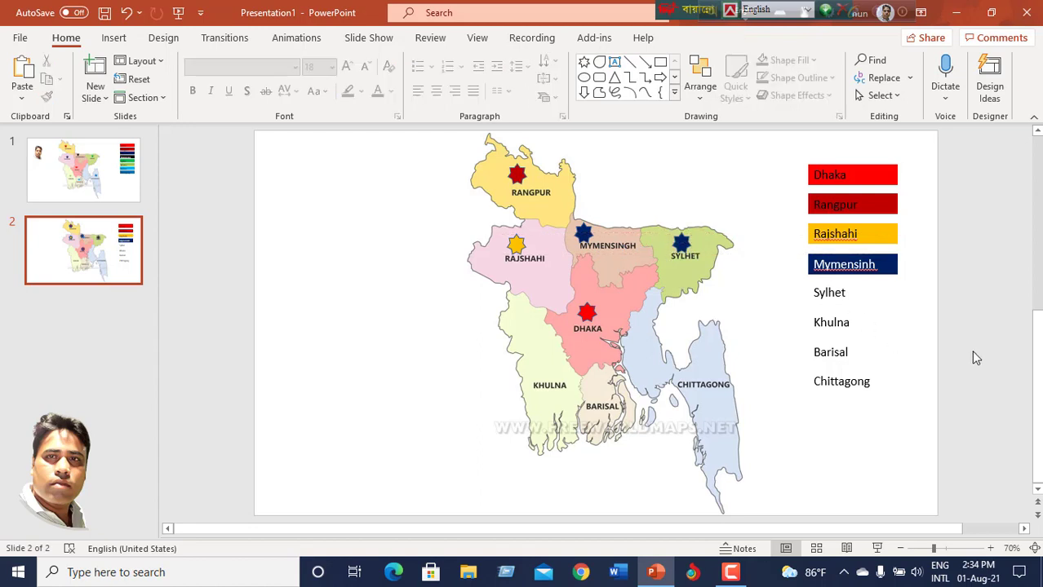
click(853, 294)
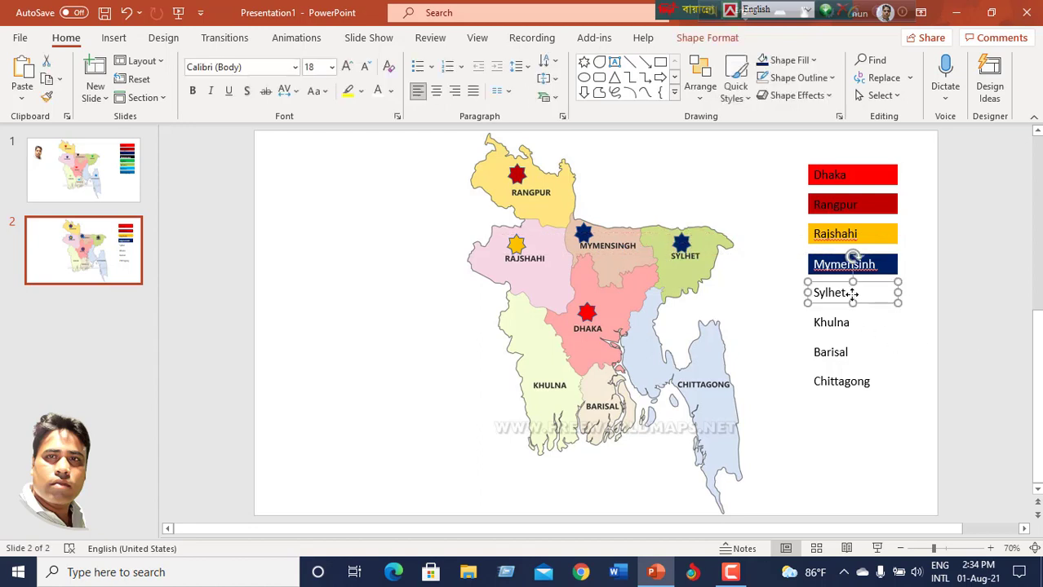
click(813, 61)
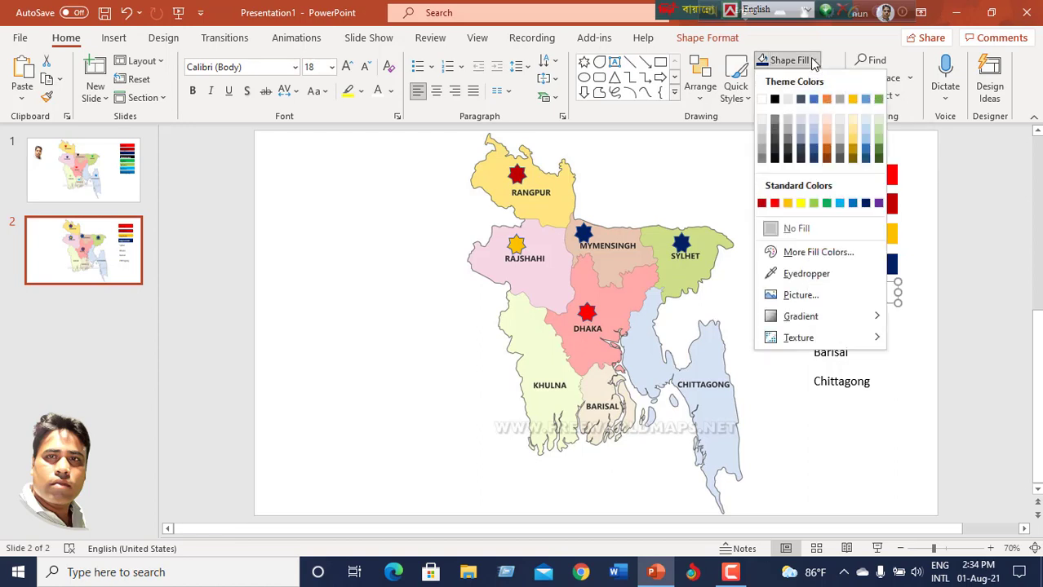
click(878, 203)
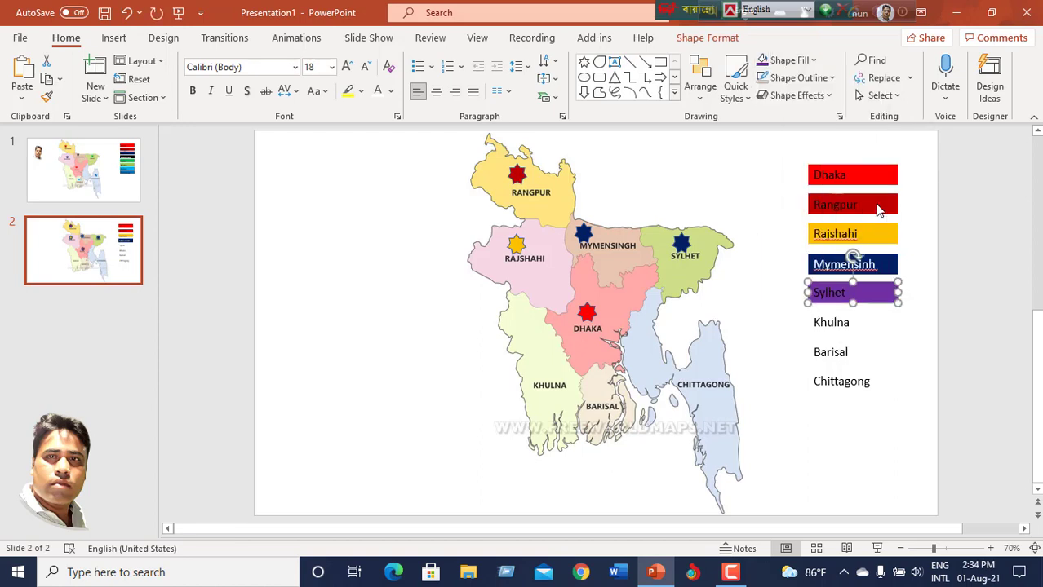
Fill the new Sylhet star purple.
click(682, 245)
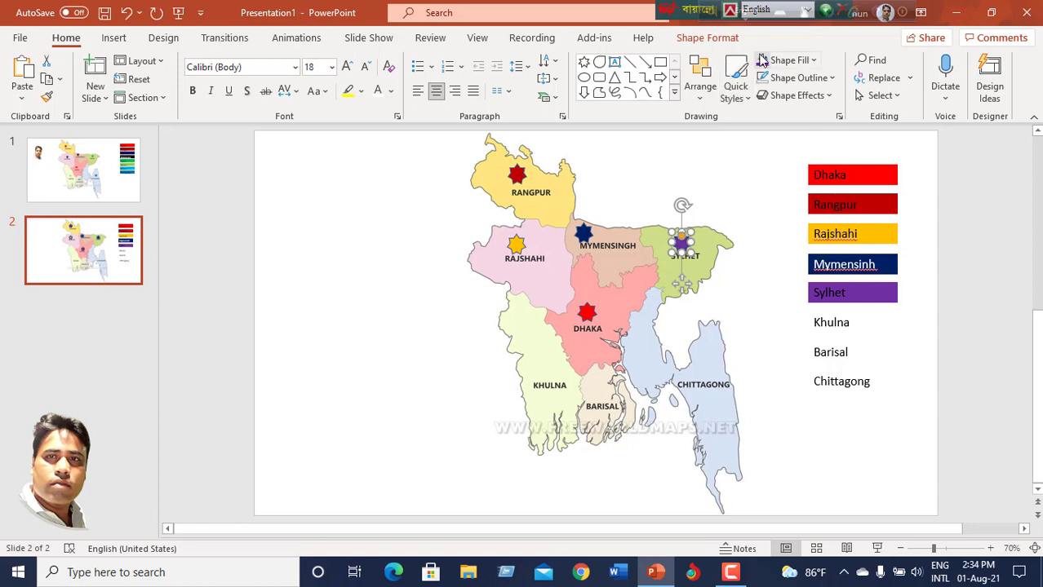
click(762, 59)
click(914, 341)
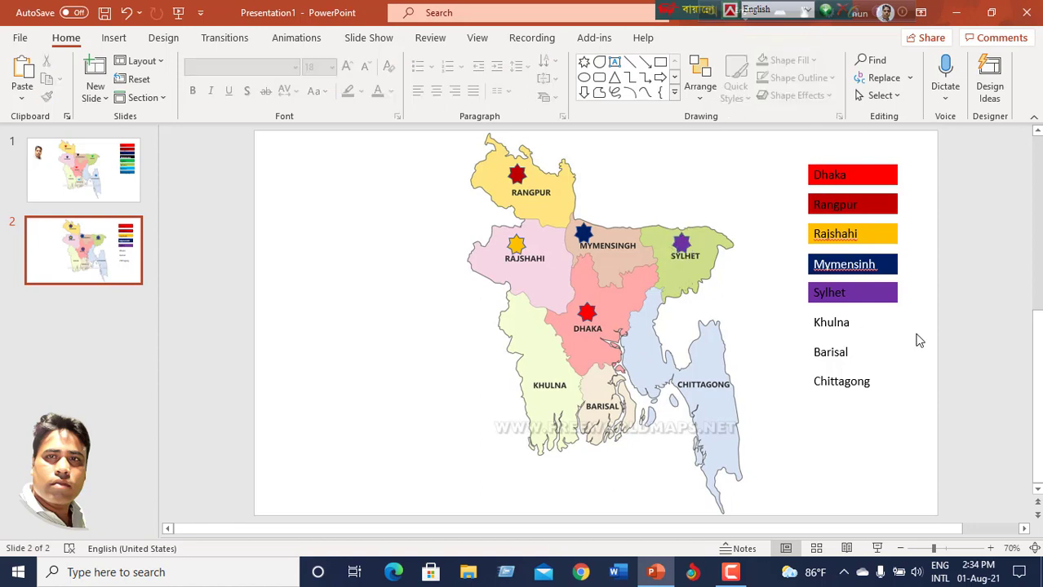
drag(585, 311, 594, 318)
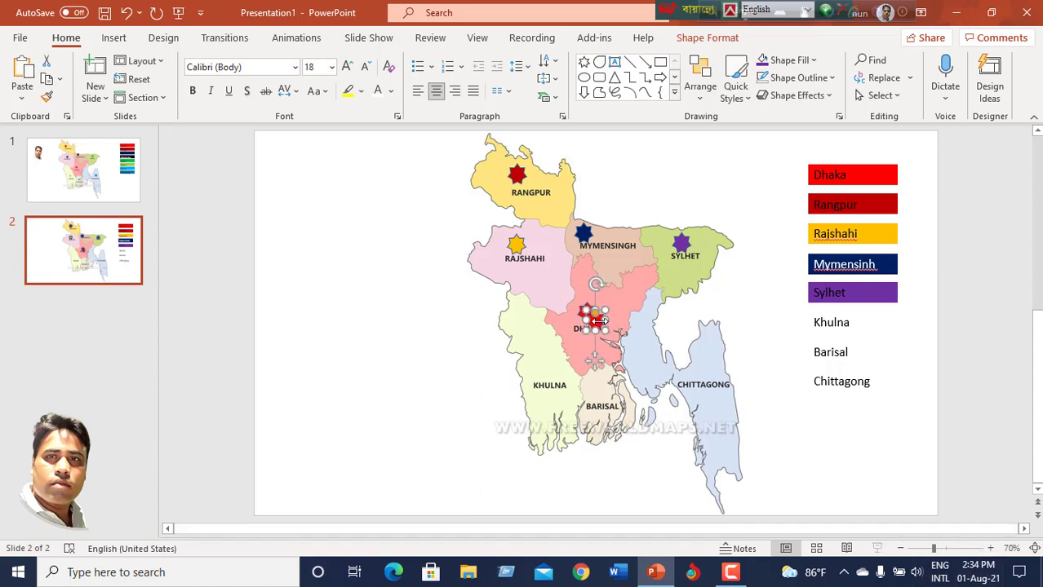
Copy the Dhaka star onto Khulna and fill the Khulna legend label green.
ctrl+drag(597, 320, 549, 373)
click(891, 324)
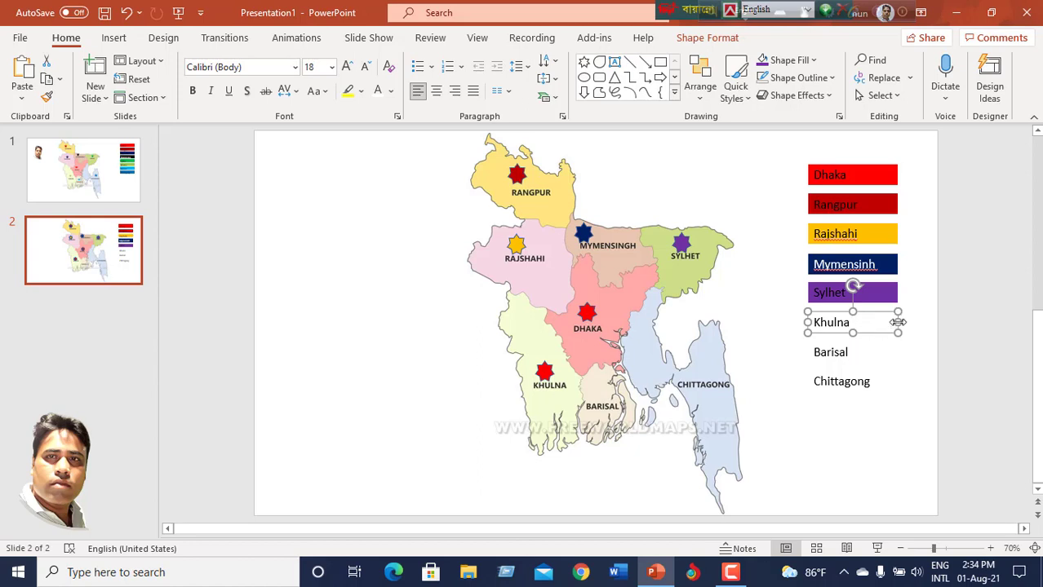
click(817, 64)
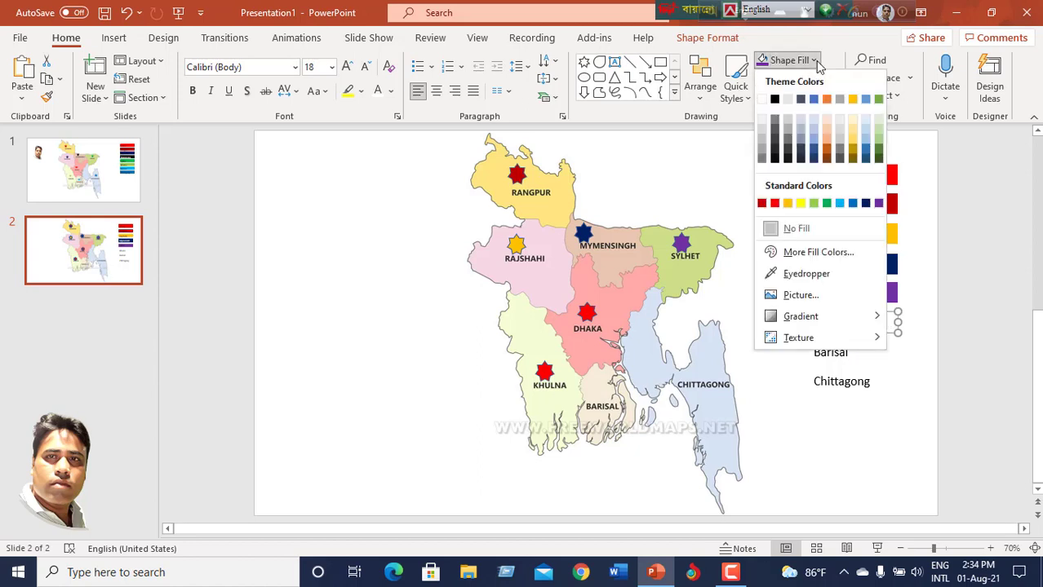
click(826, 204)
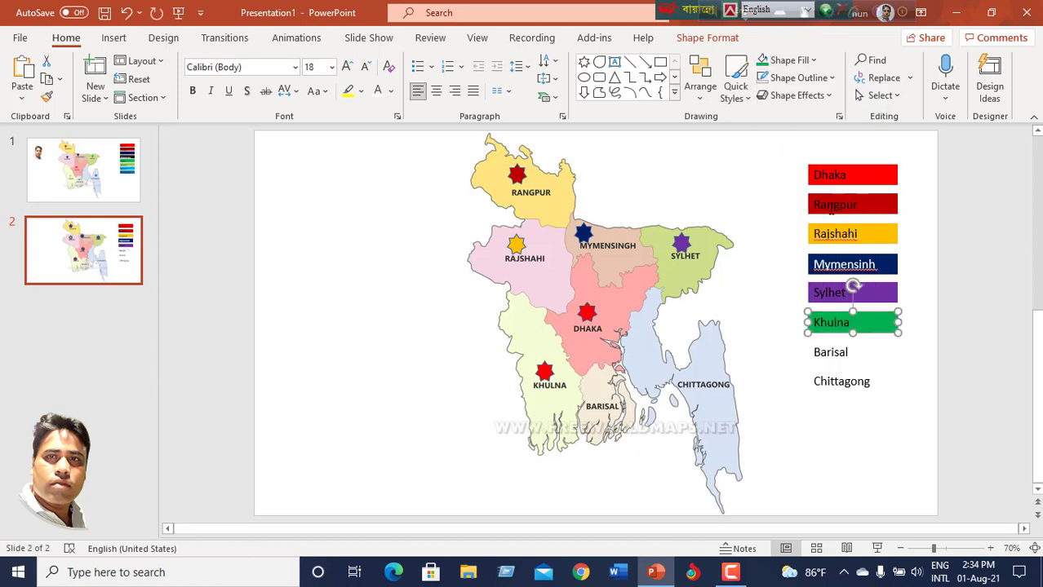
Fill the Khulna star green and drop a copy of it on Barisal.
click(544, 372)
click(763, 63)
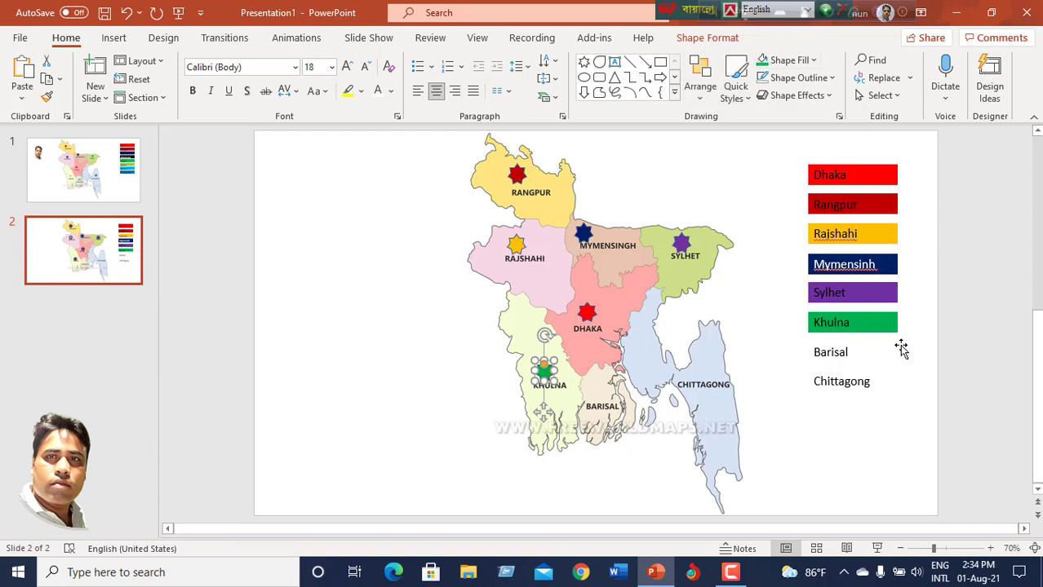
click(916, 372)
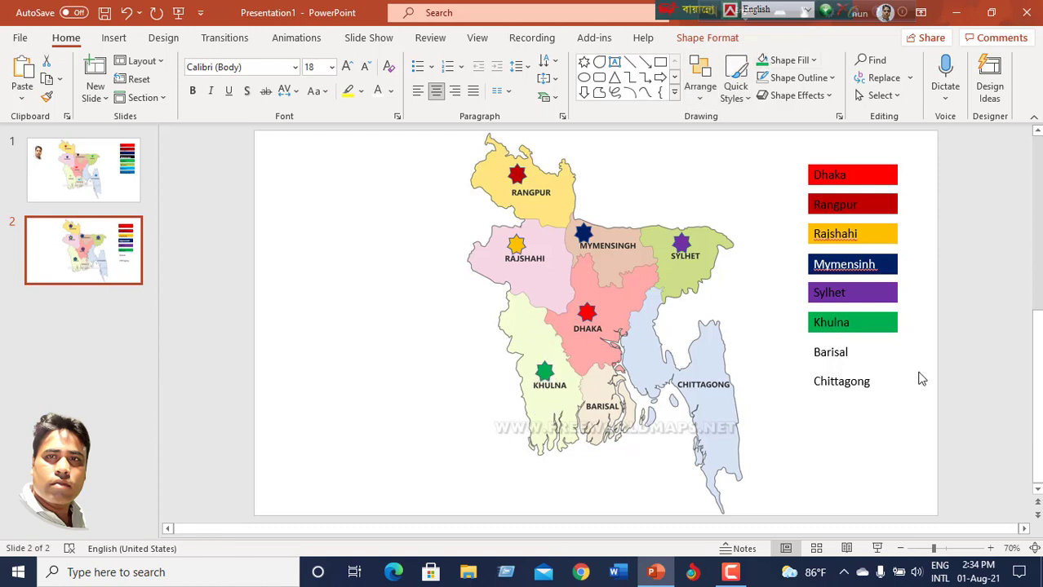
click(545, 372)
drag(544, 372, 600, 390)
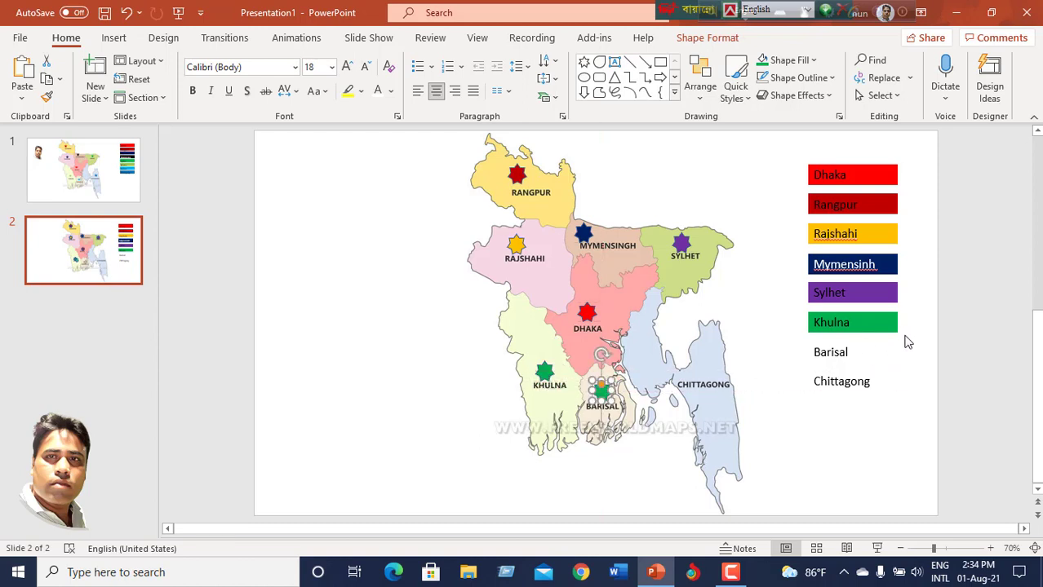
Fill the Barisal legend label and the Barisal star blue.
click(853, 355)
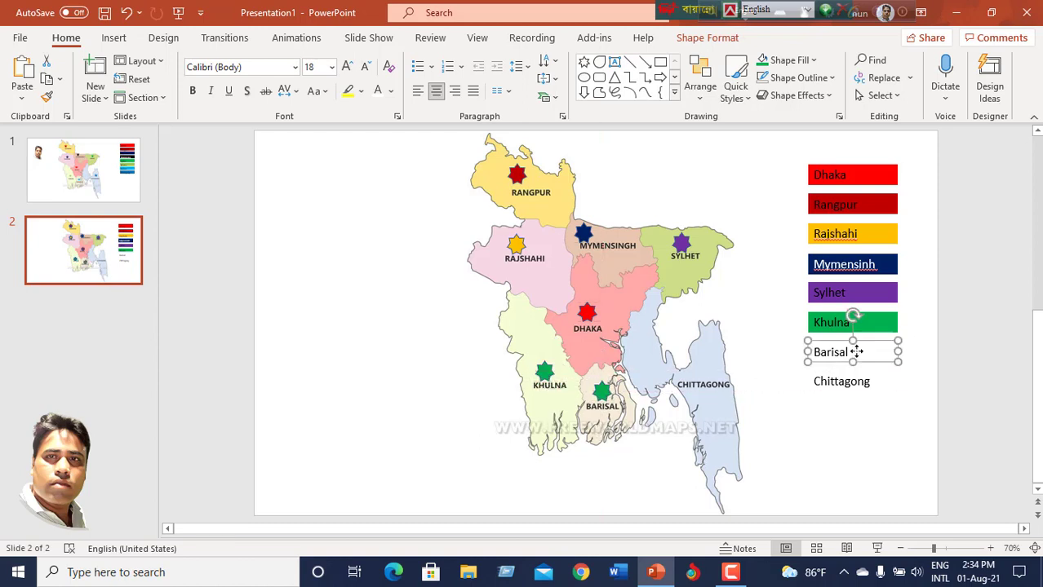
click(812, 60)
click(852, 203)
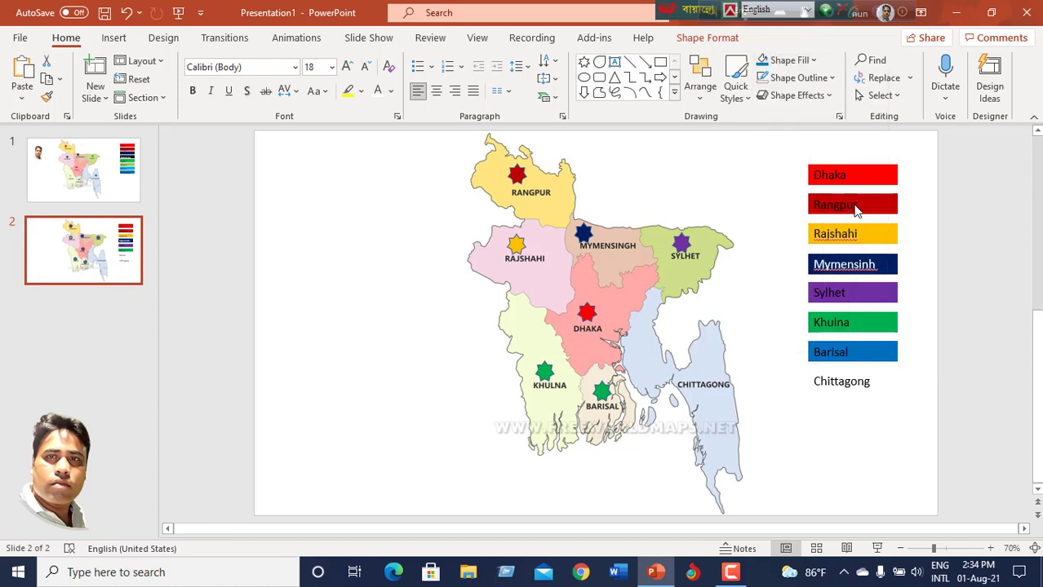
click(604, 391)
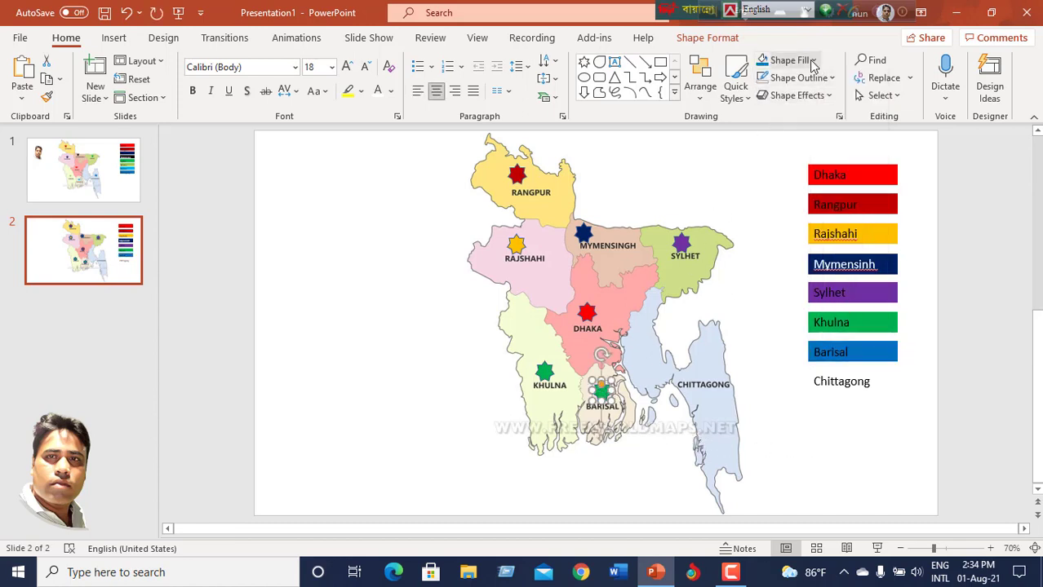
click(761, 60)
click(787, 443)
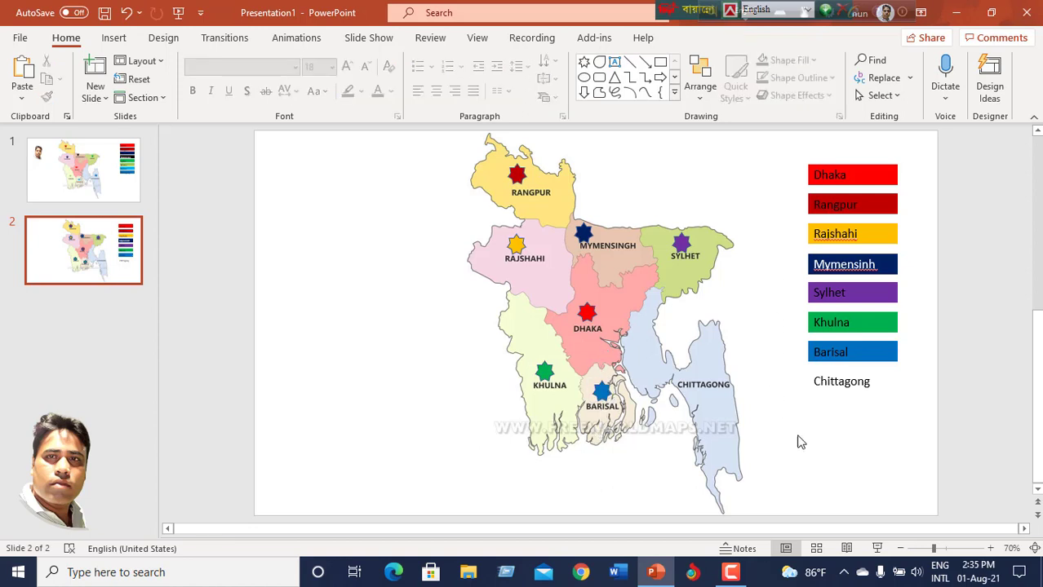
Duplicate the Barisal star with Ctrl+D and move the copy onto Chittagong.
click(599, 394)
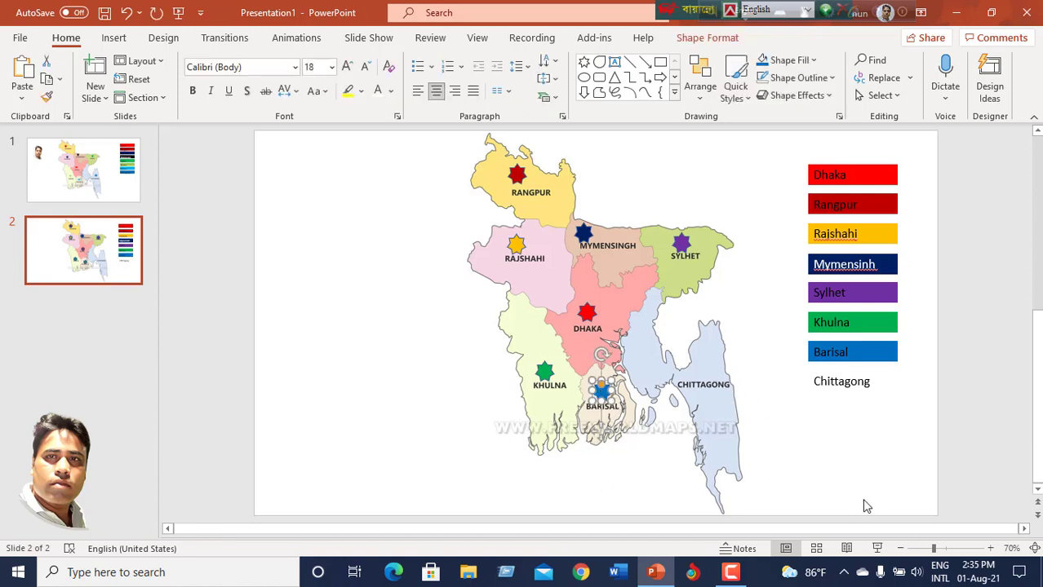
key(ctrl+d)
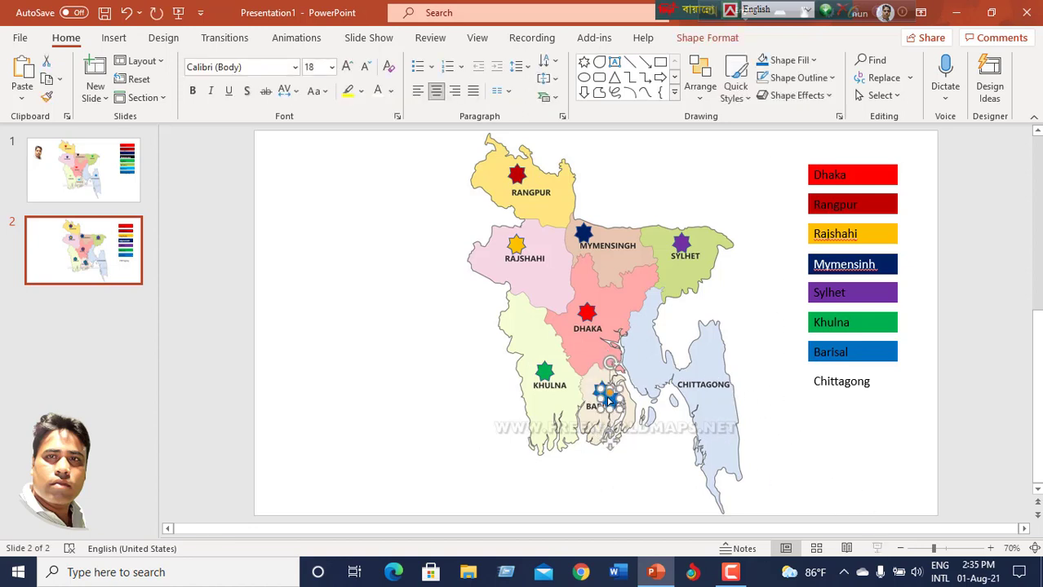
mouse_move(611, 403)
mouse_down()
mouse_move(708, 368)
mouse_move(702, 380)
mouse_up()
Give the Chittagong legend label a light blue fill to match its map star.
click(852, 392)
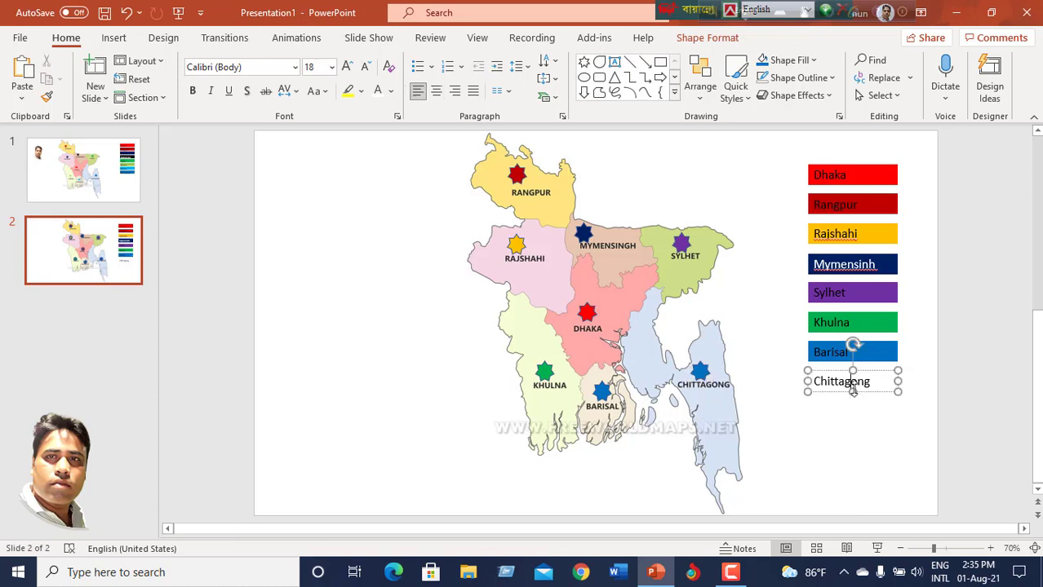
click(813, 60)
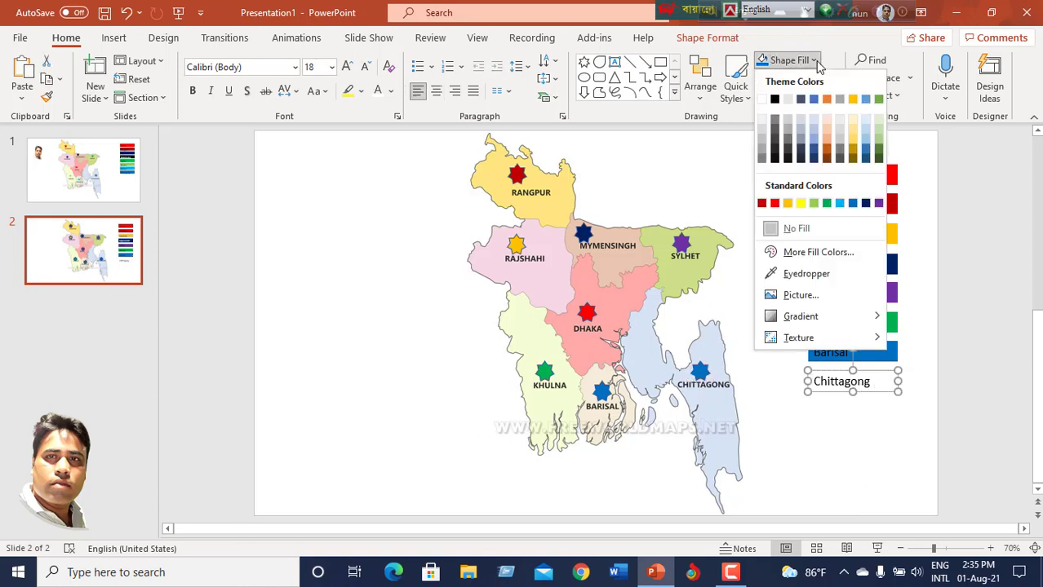
click(840, 204)
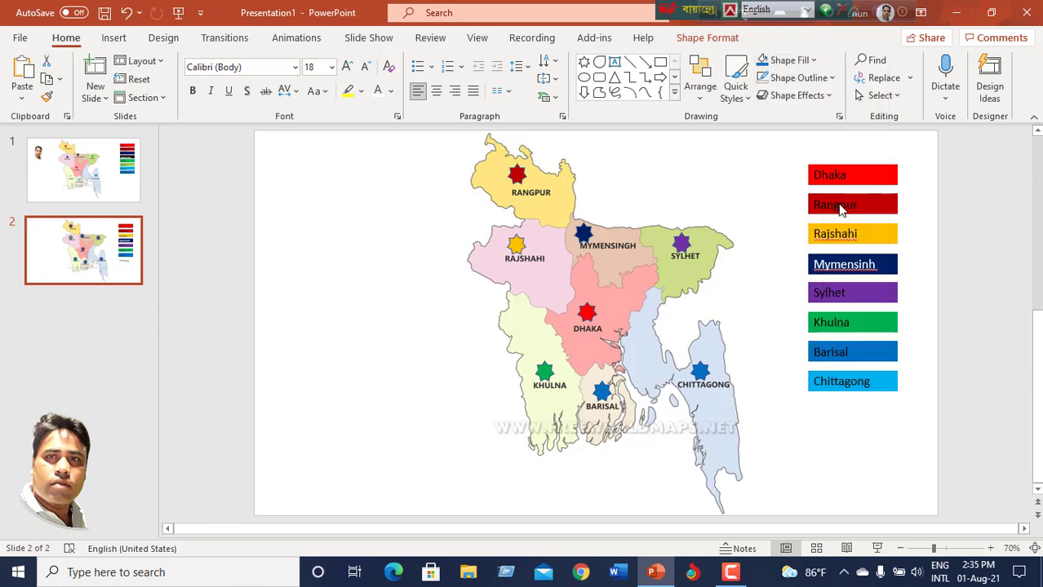
click(699, 371)
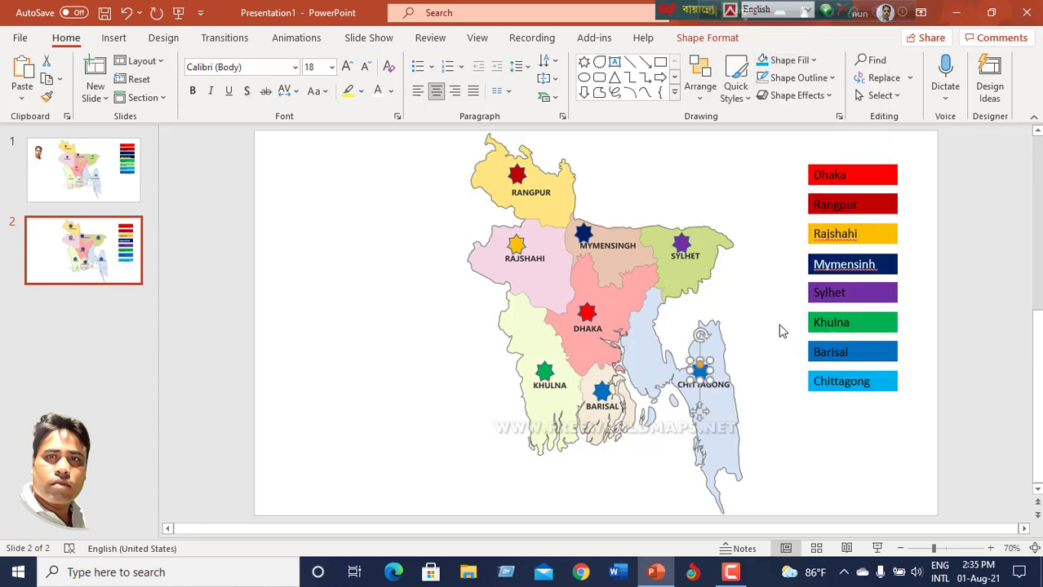
click(752, 162)
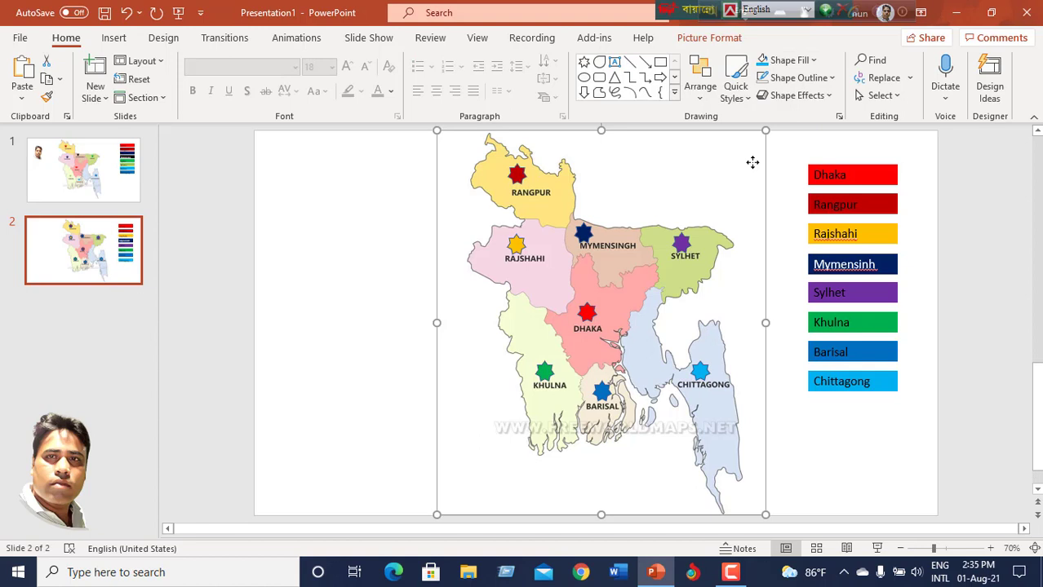
click(869, 470)
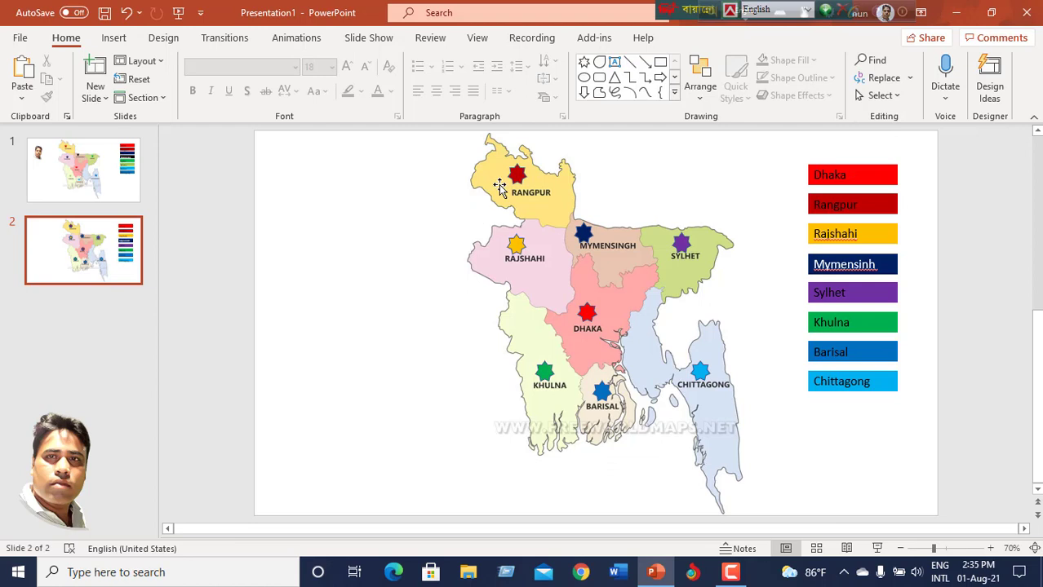
Apply the Swivel entrance animation to the Dhaka and Rajshahi stars.
click(585, 316)
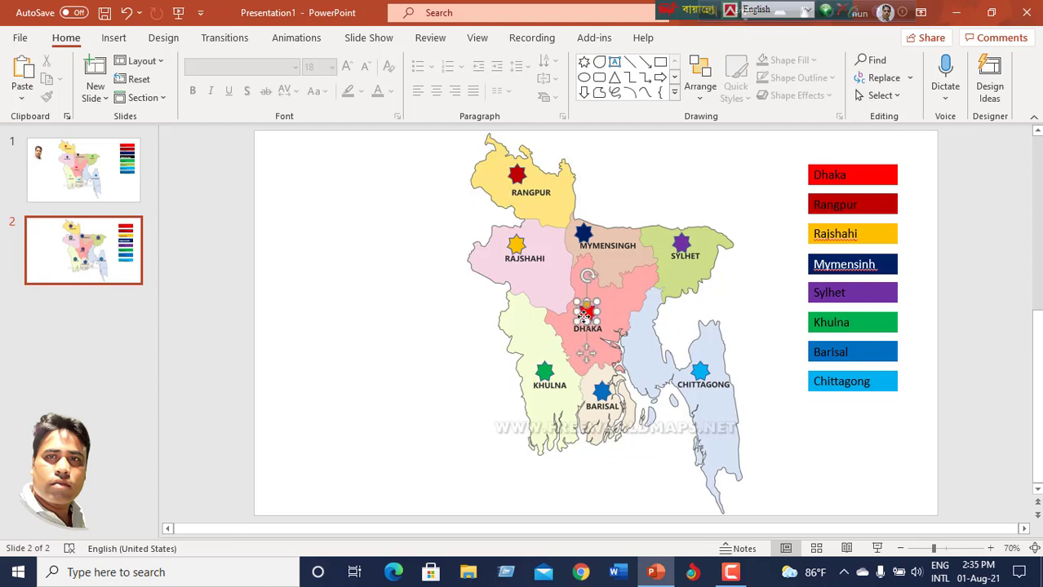
click(300, 37)
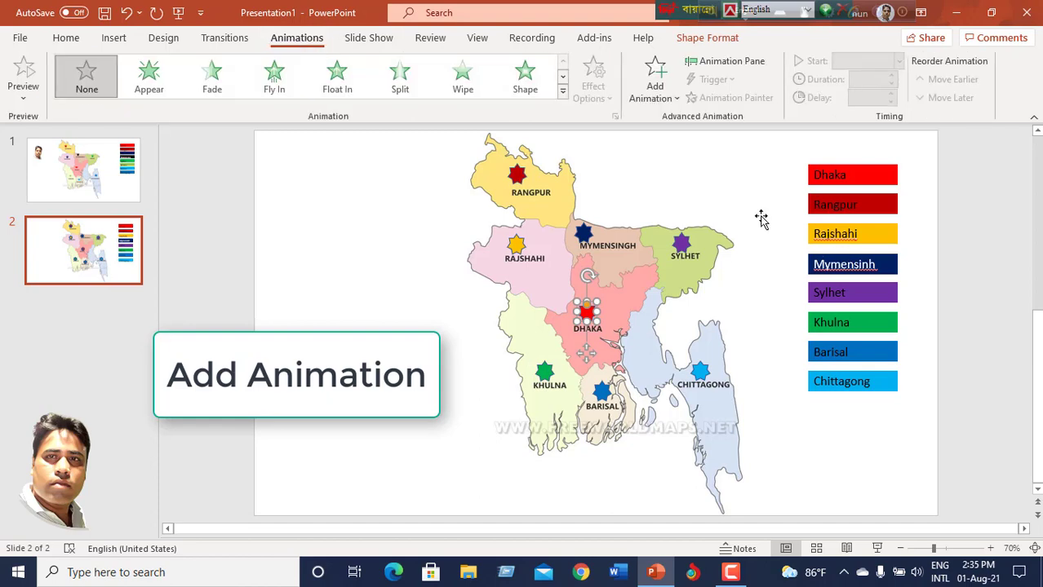
click(562, 95)
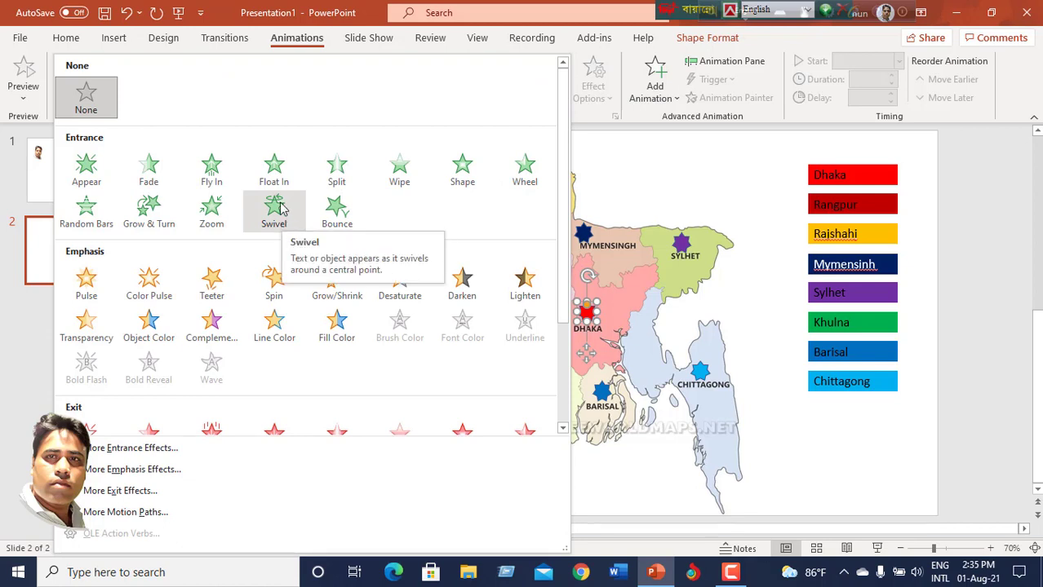
click(274, 210)
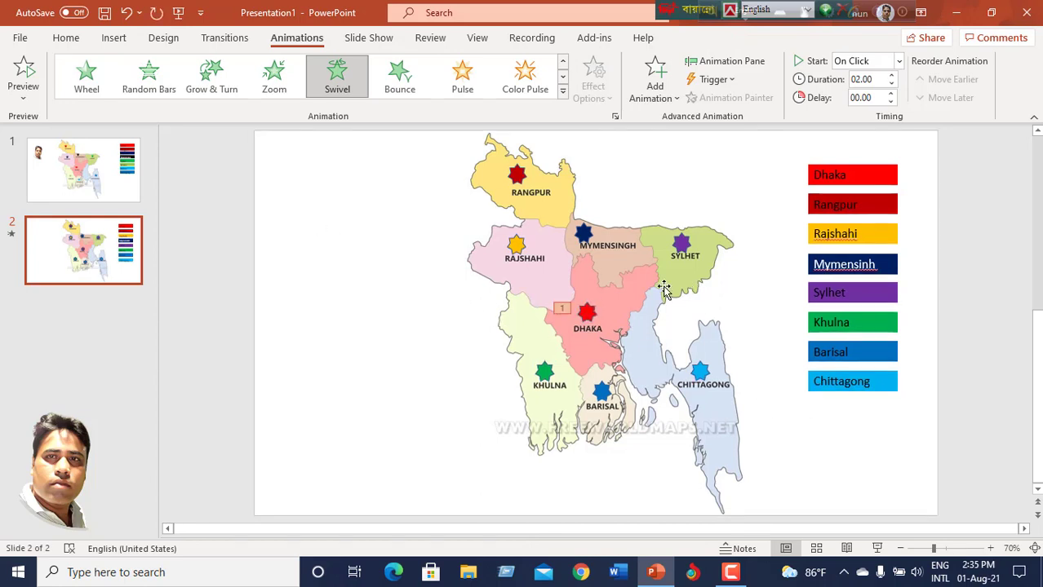
click(514, 249)
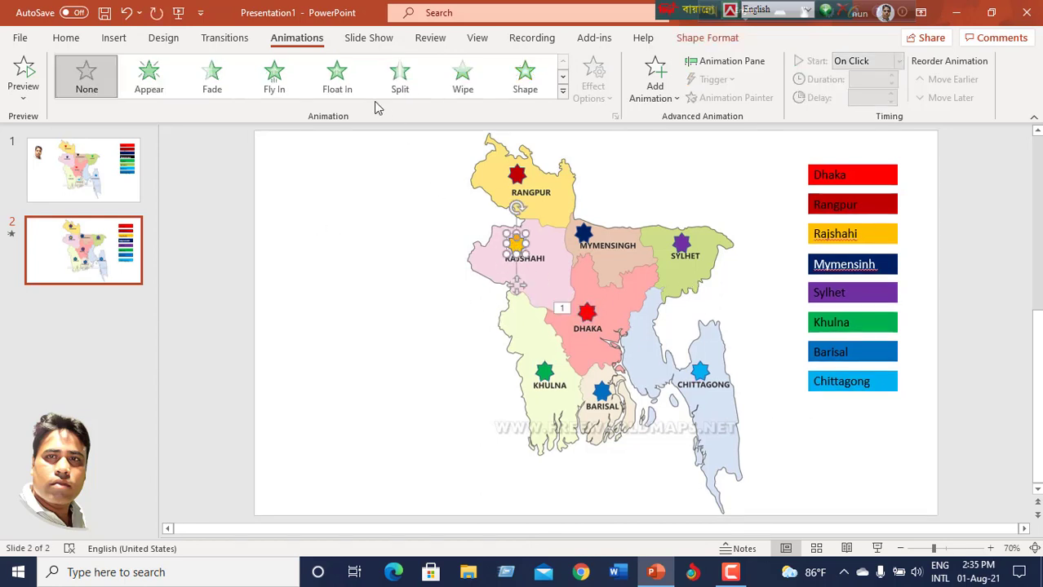
click(563, 94)
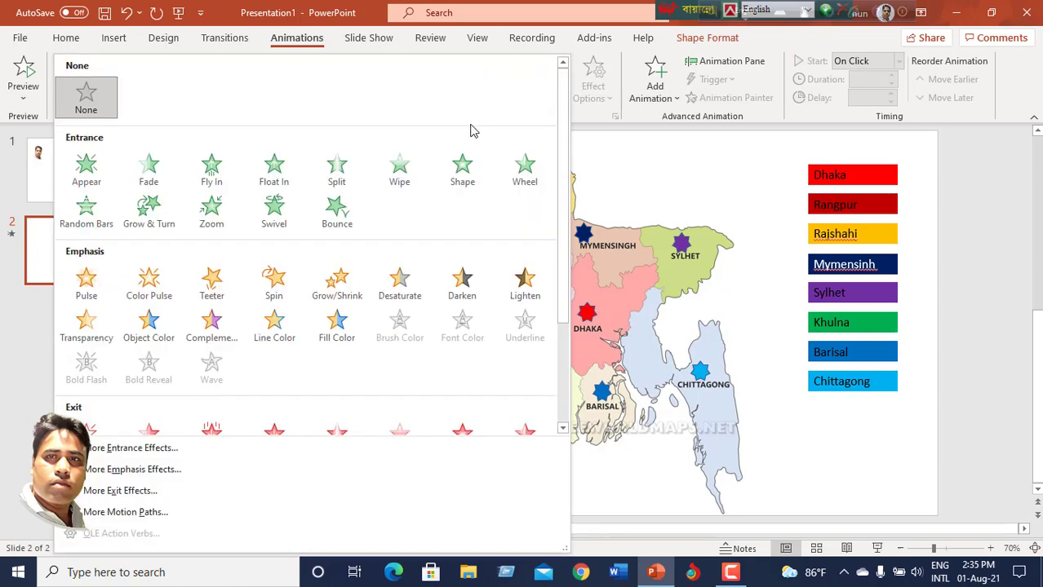
click(274, 214)
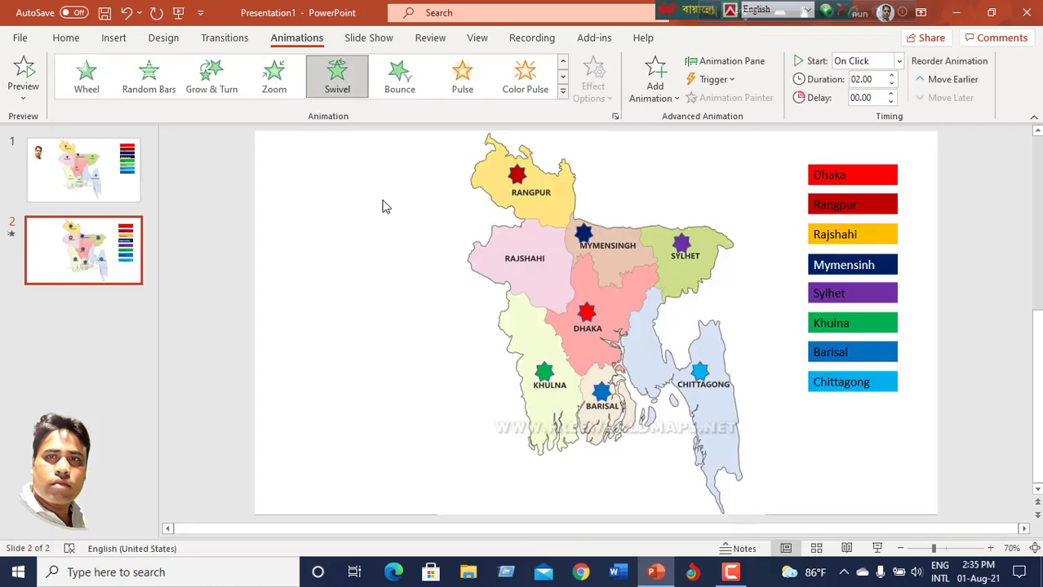
Apply Swivel to the Mymensingh, Rangpur and Sylhet stars.
click(582, 234)
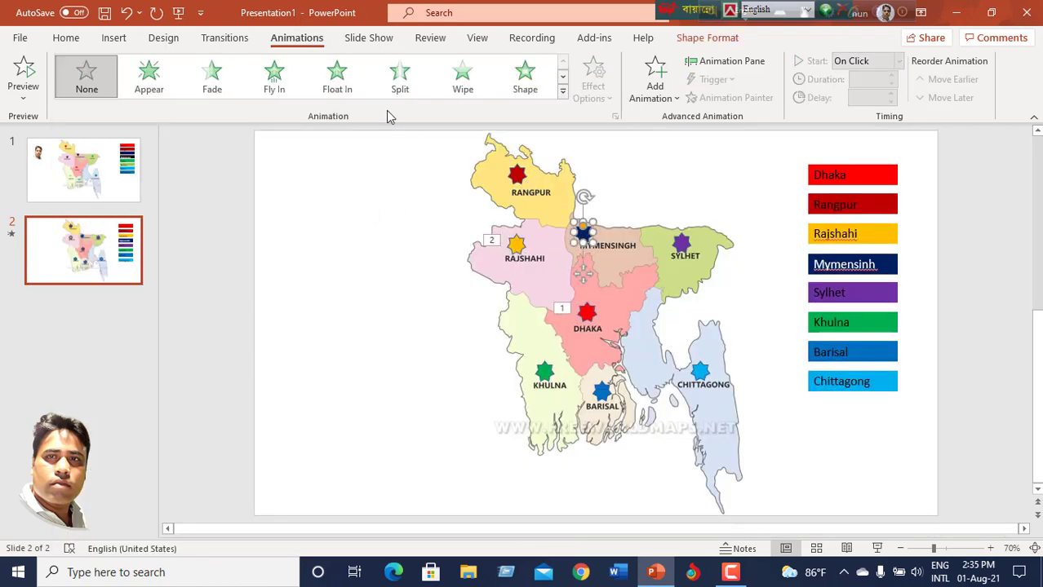
click(563, 94)
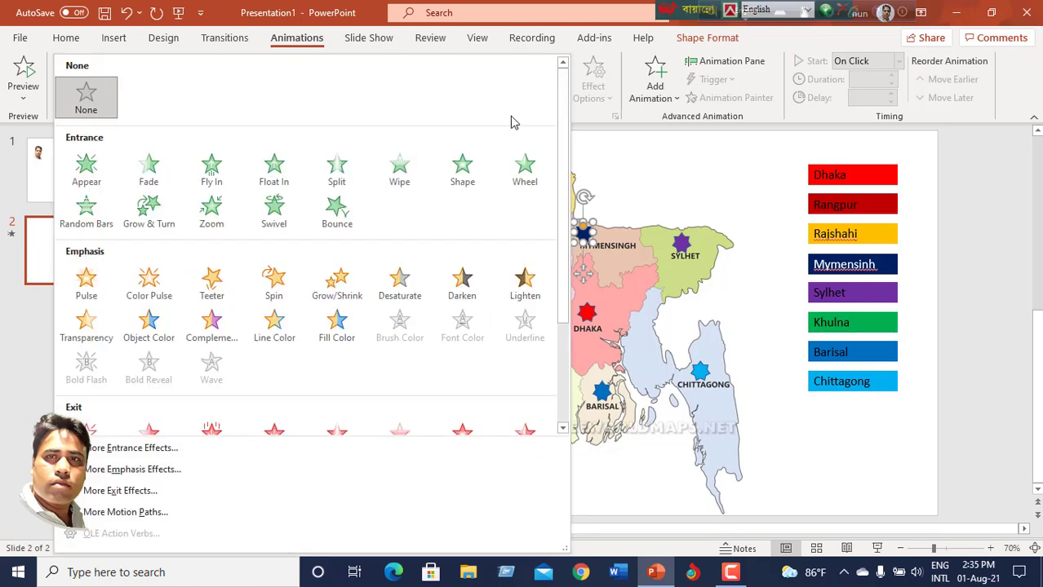
click(292, 214)
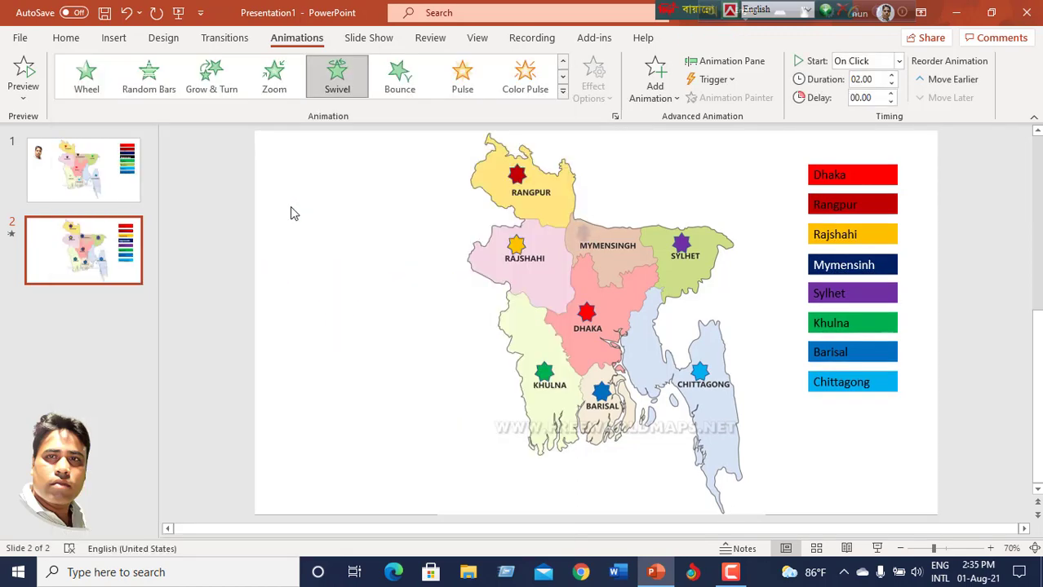
click(516, 176)
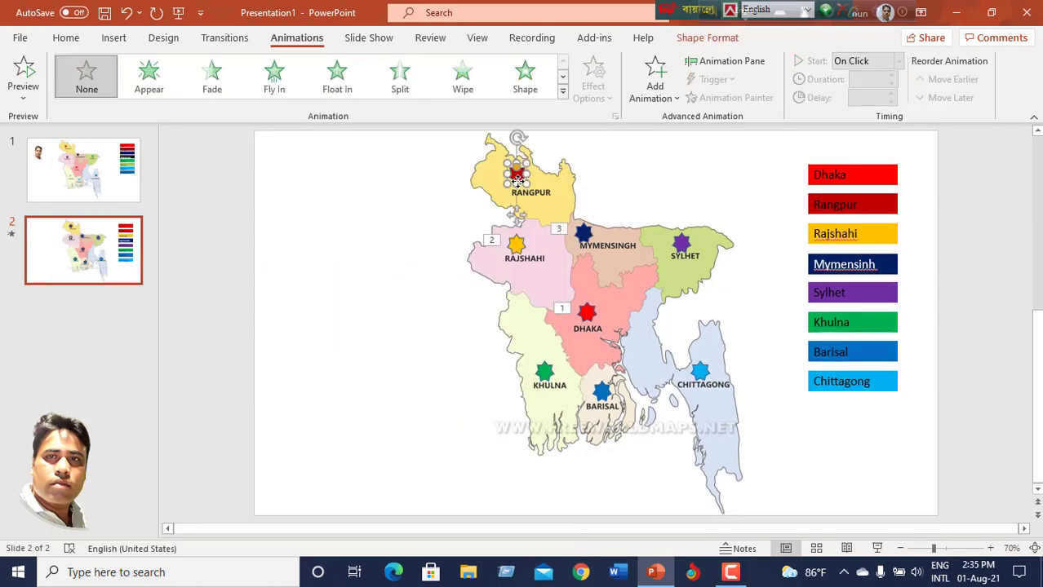
click(563, 92)
click(274, 210)
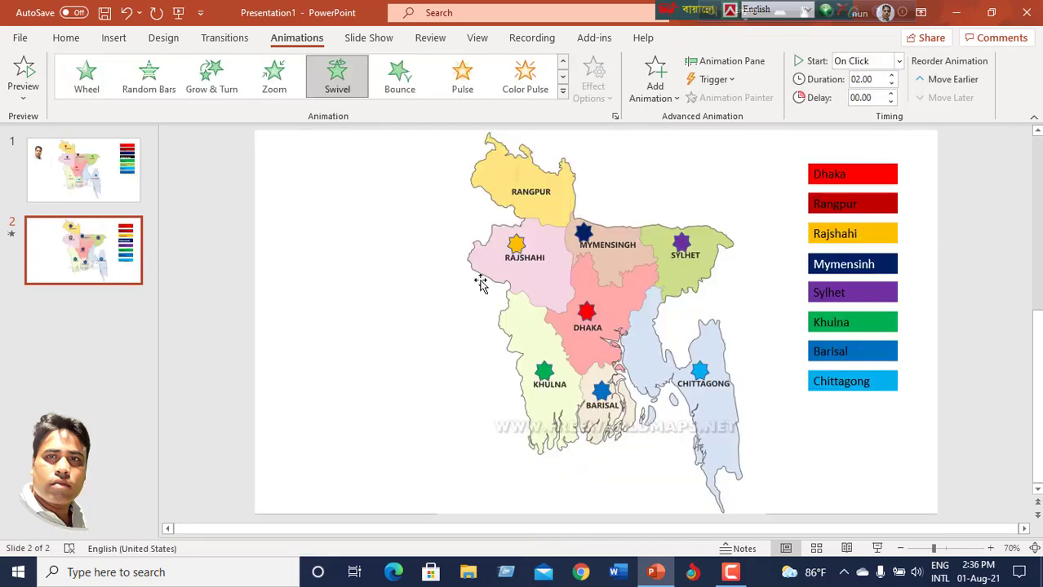
click(682, 243)
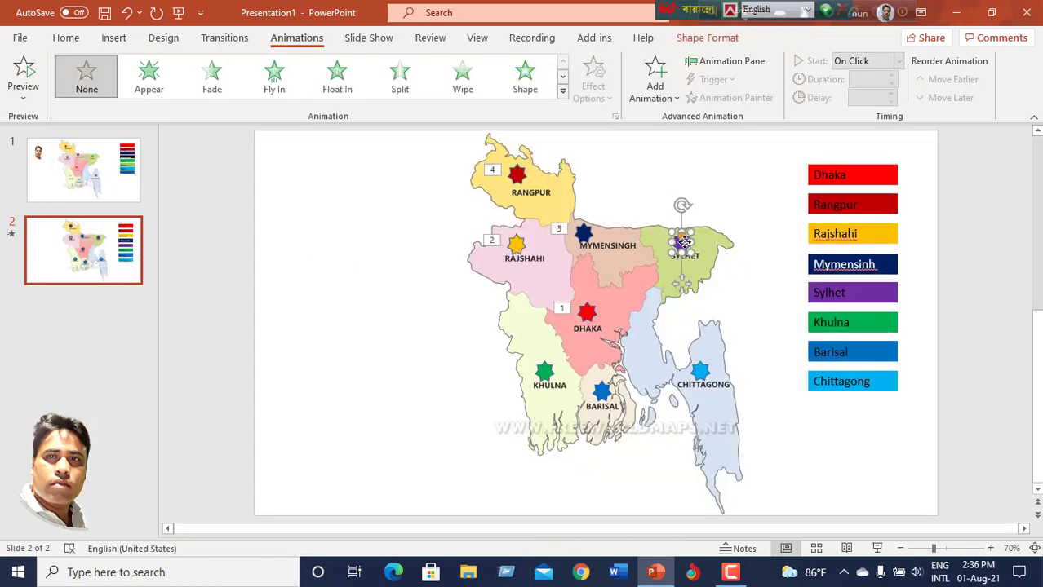
click(562, 96)
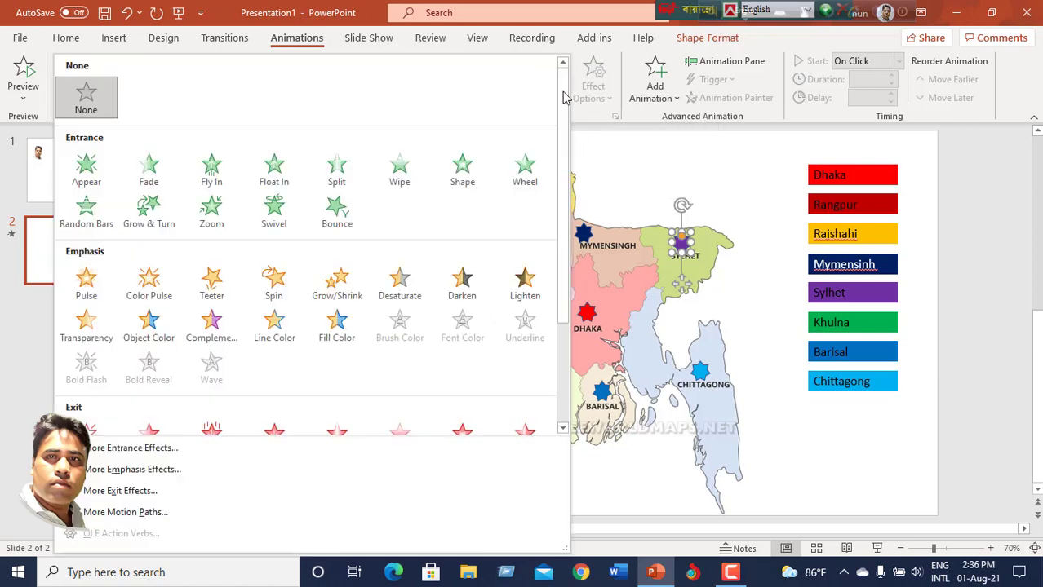
click(275, 214)
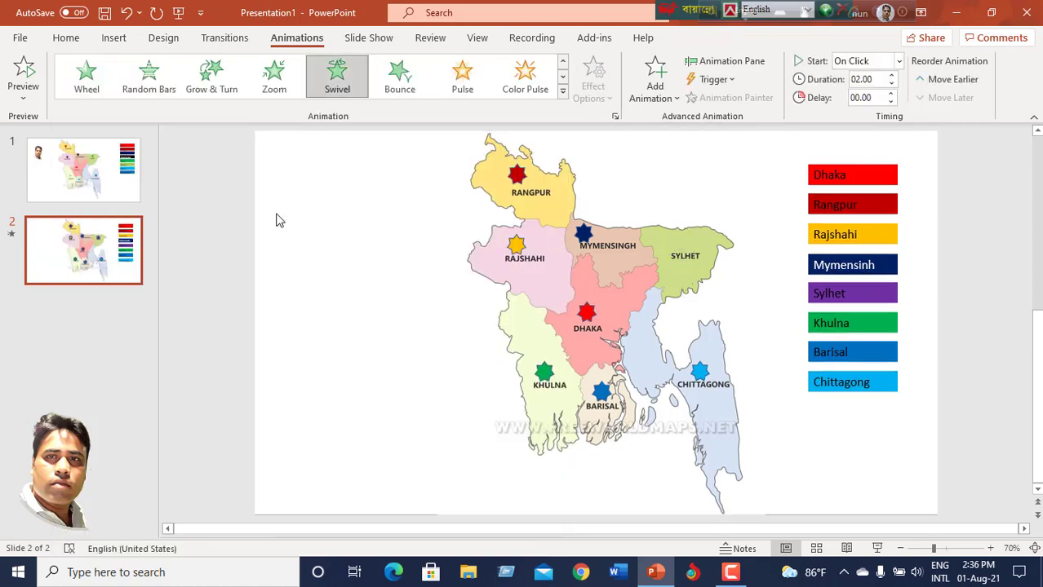
Apply Swivel to the Khulna, Barisal and Chittagong stars.
click(544, 374)
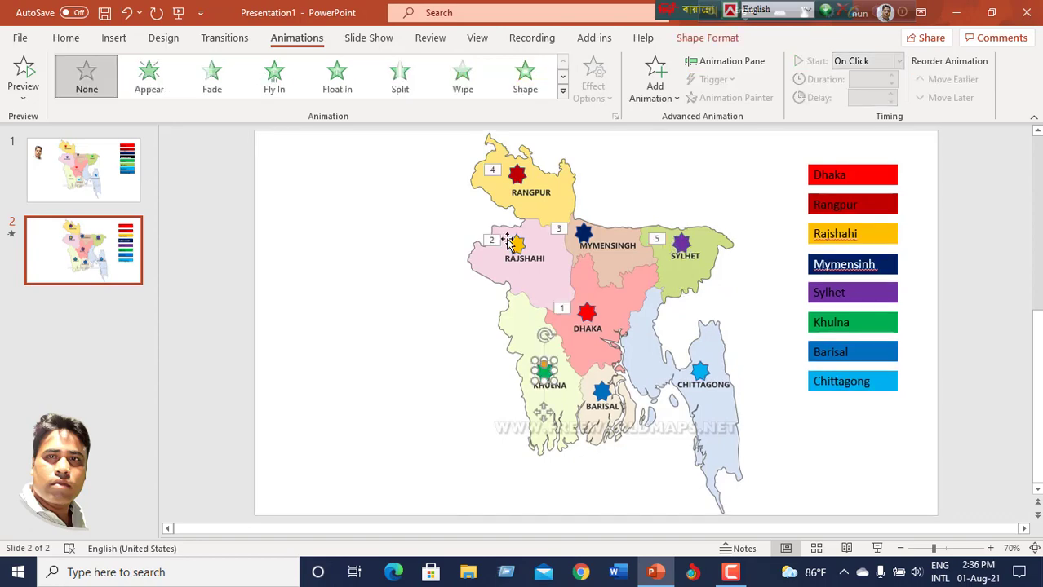
click(563, 95)
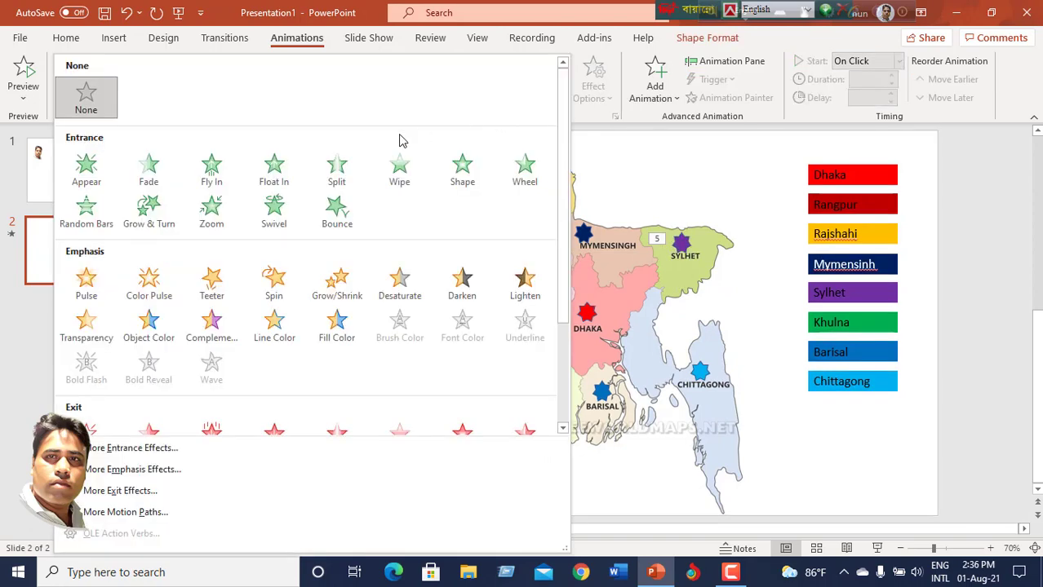
click(338, 215)
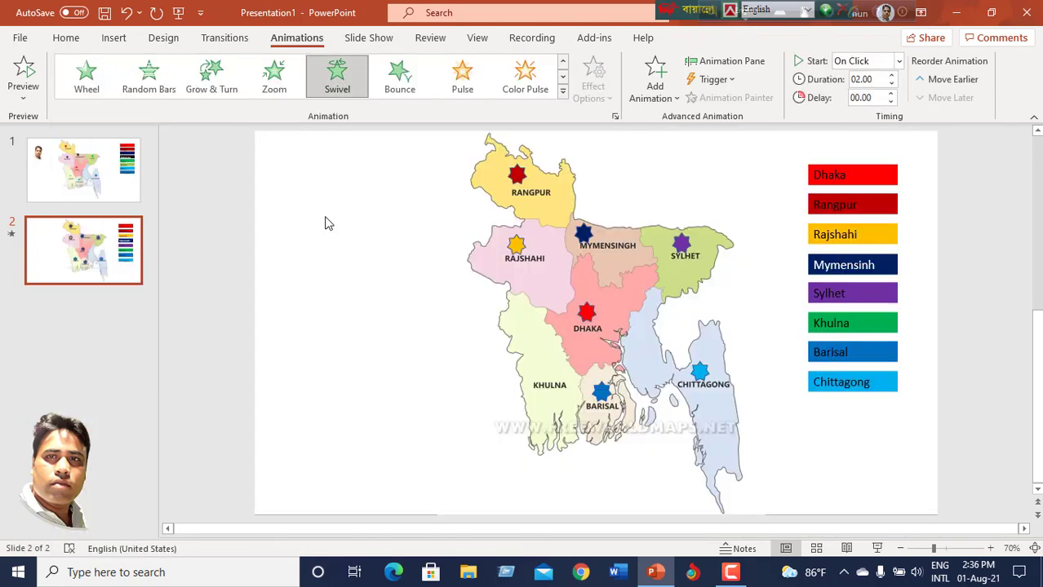
click(602, 391)
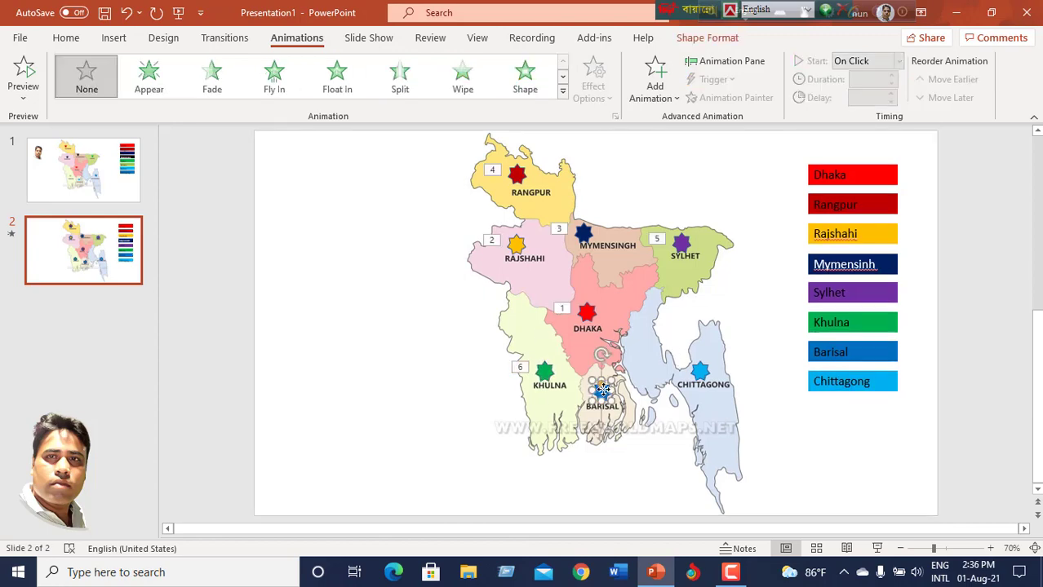
click(562, 94)
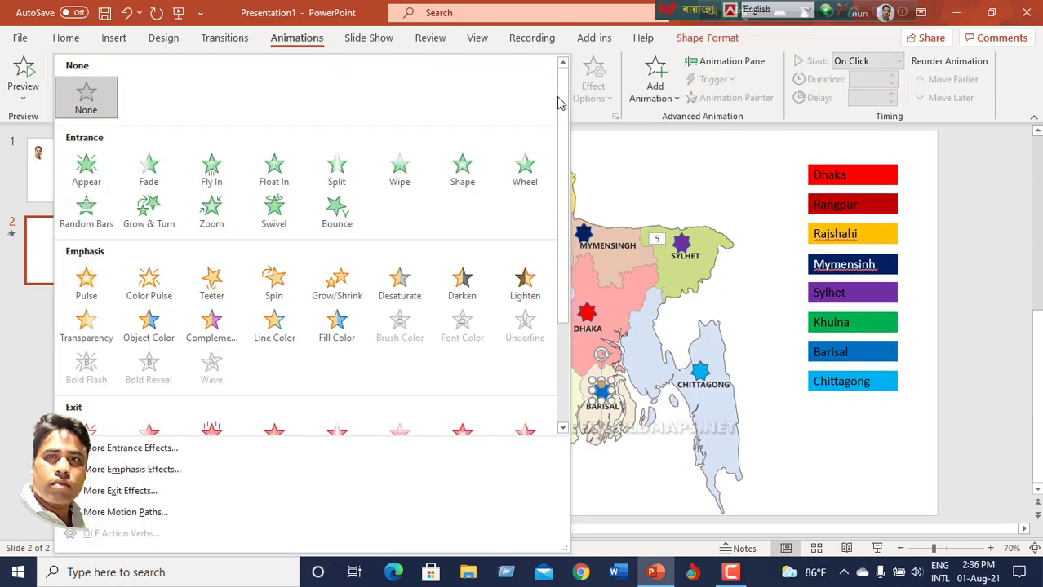
click(292, 206)
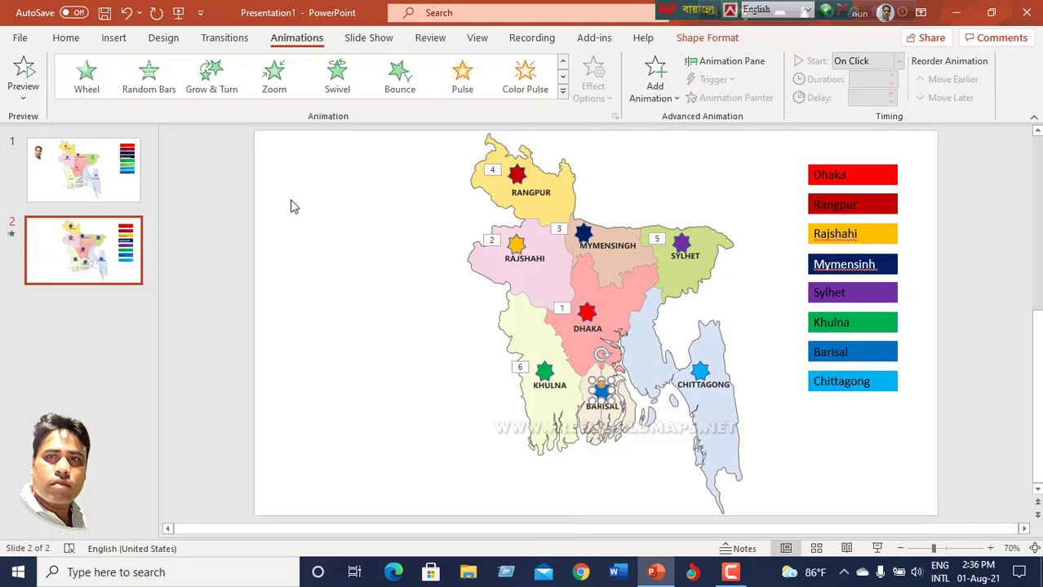
click(699, 374)
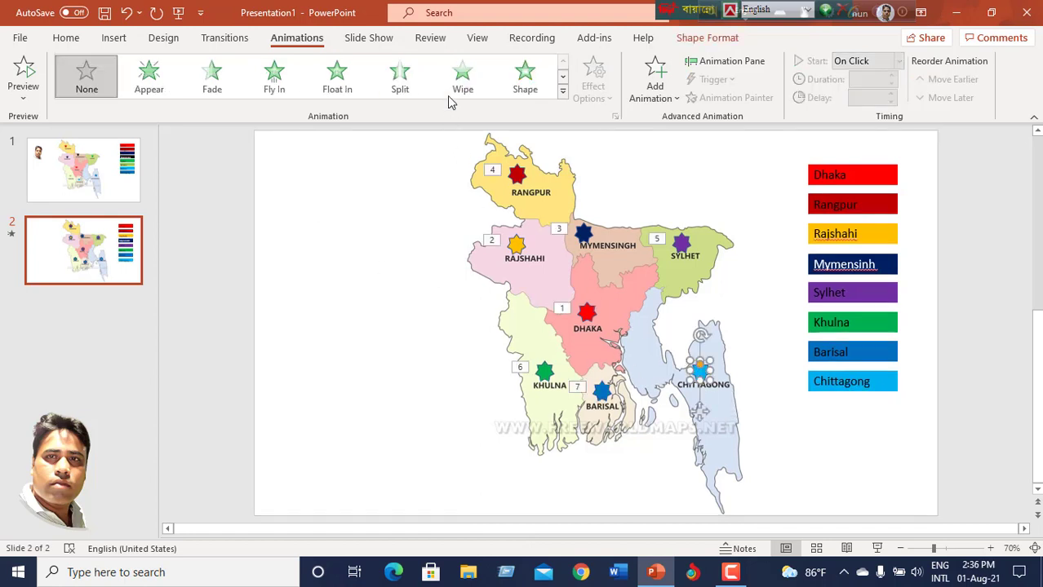
click(562, 94)
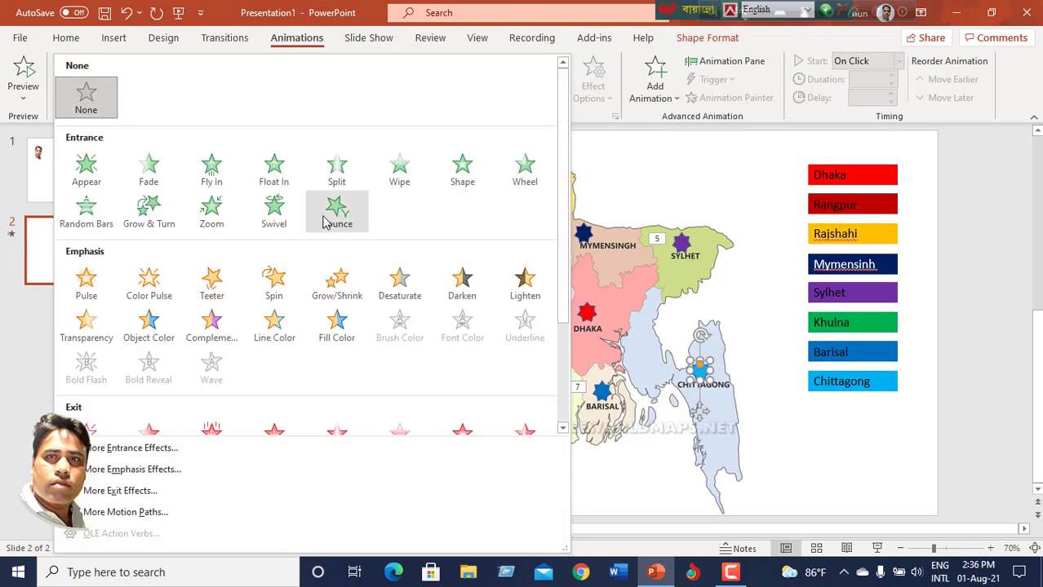
click(286, 214)
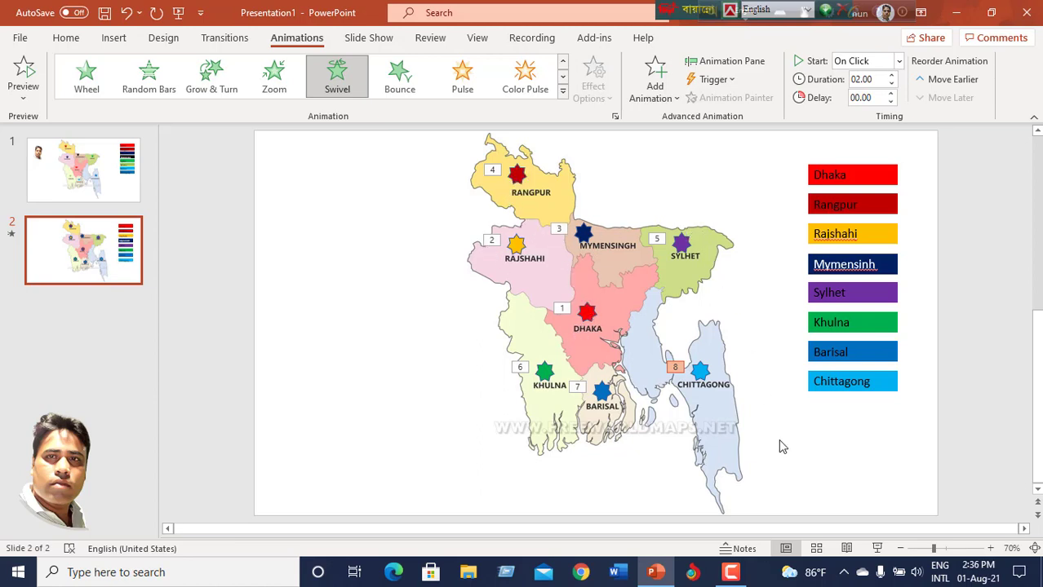
In the Dhaka star's Swivel Effect Options, set After animation to Hide on Next Mouse Click.
click(350, 211)
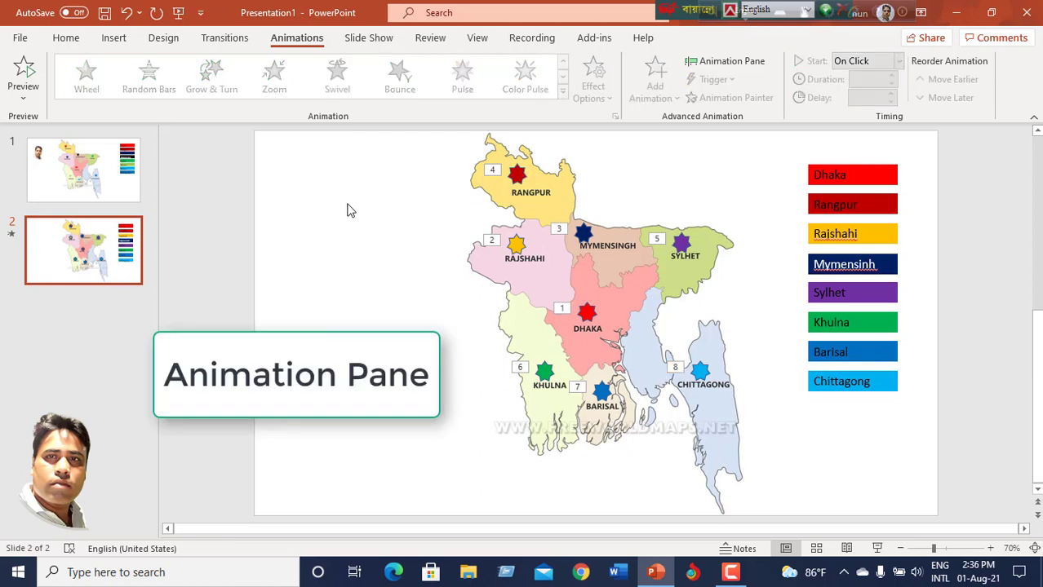
click(756, 62)
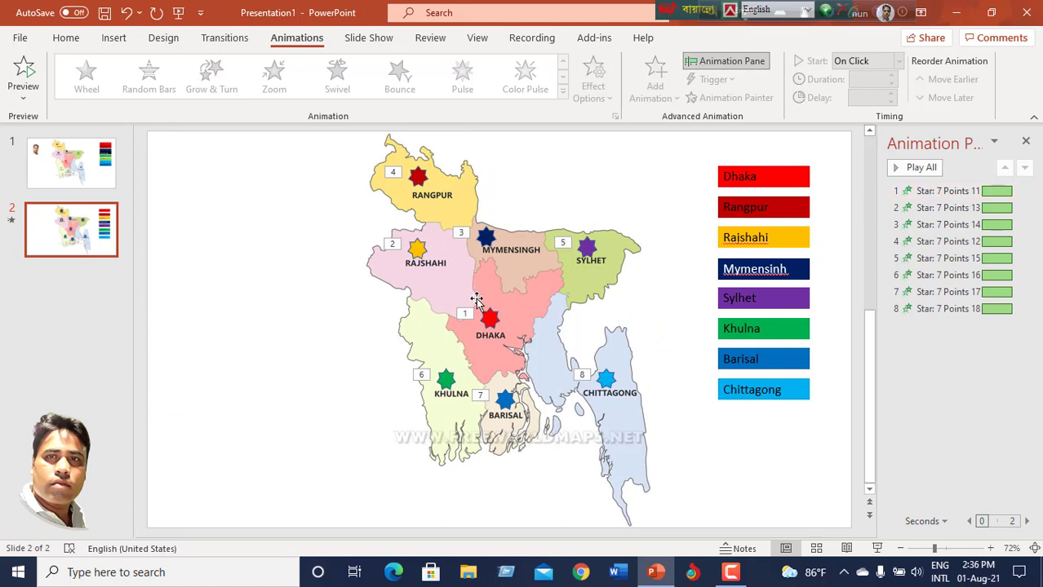
click(487, 319)
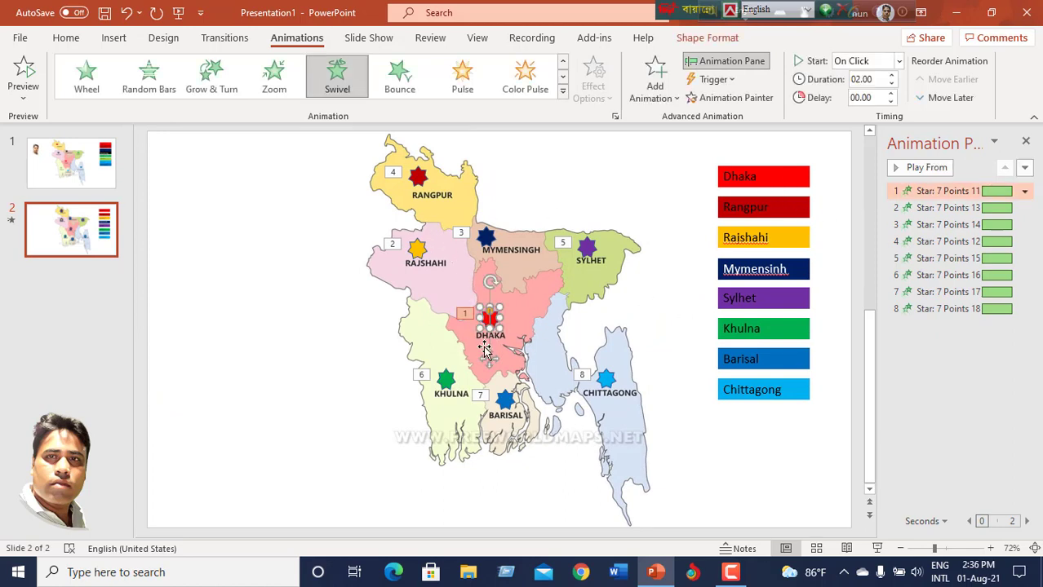
click(1025, 192)
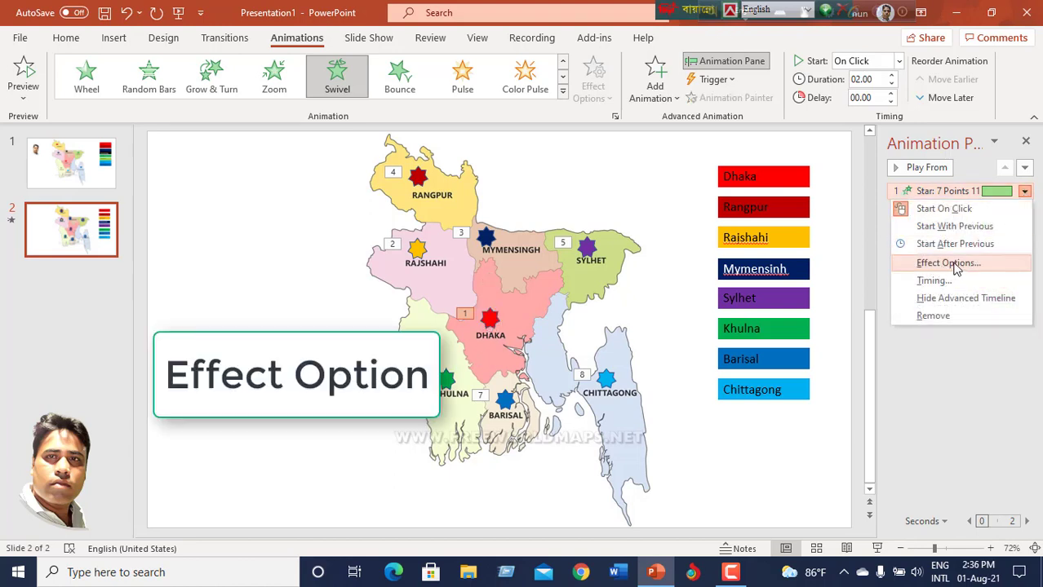
click(948, 263)
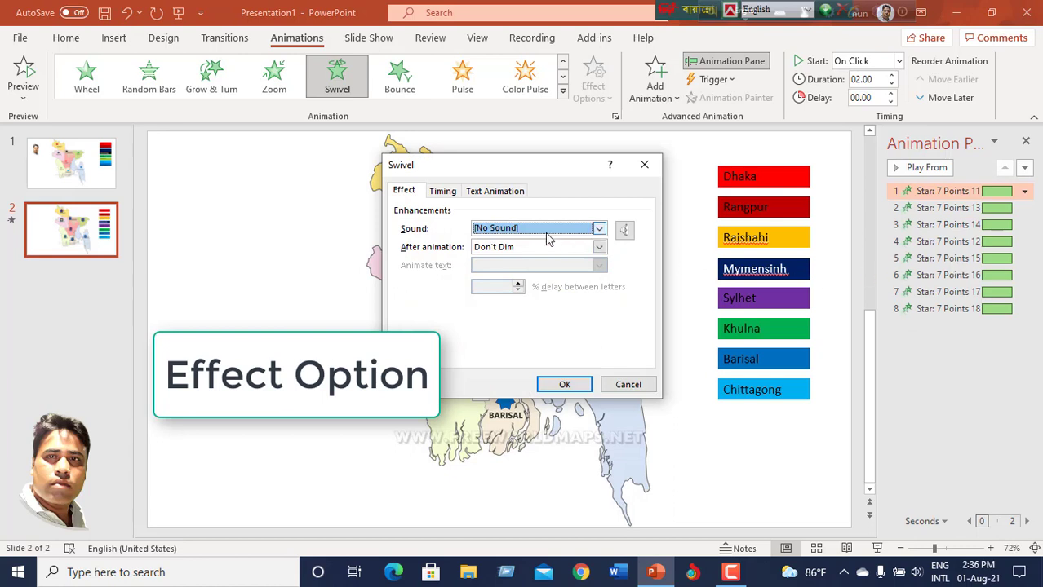
click(601, 248)
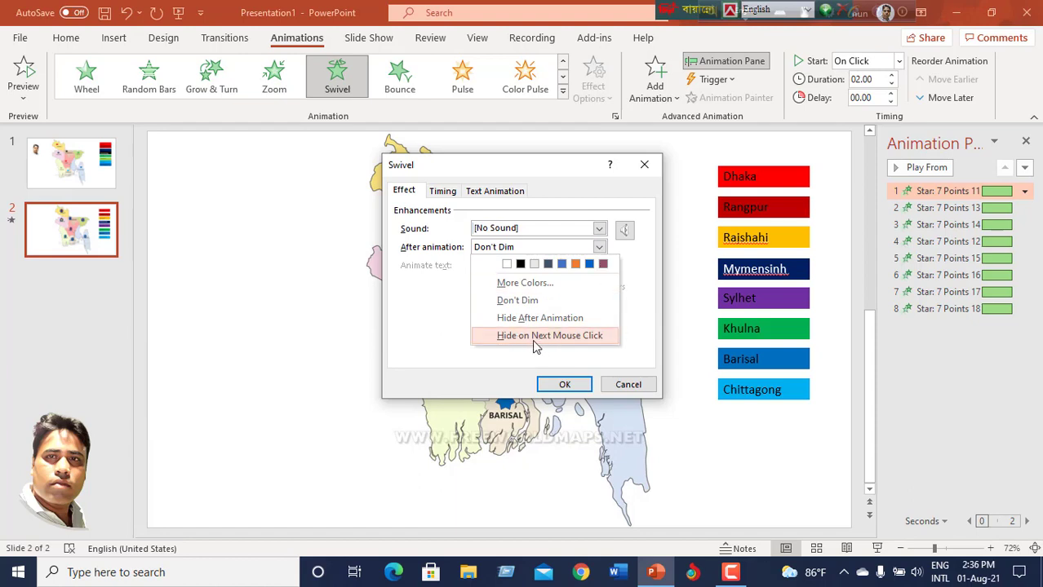
click(582, 342)
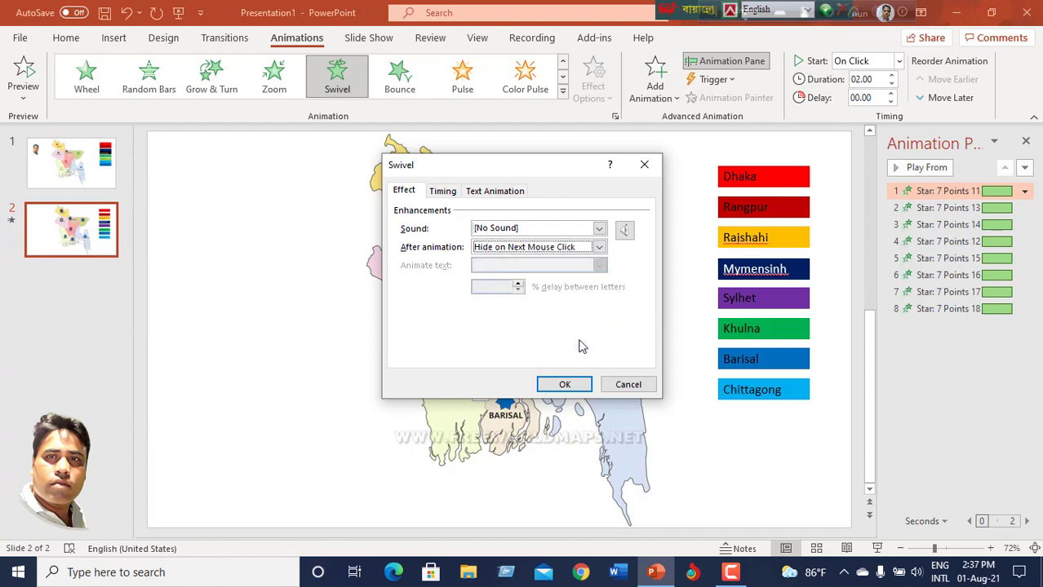
Set Dhaka Swivel timing to 3 seconds, Repeat Until Next Click, triggered by TextBox 3: Dhaka.
click(445, 193)
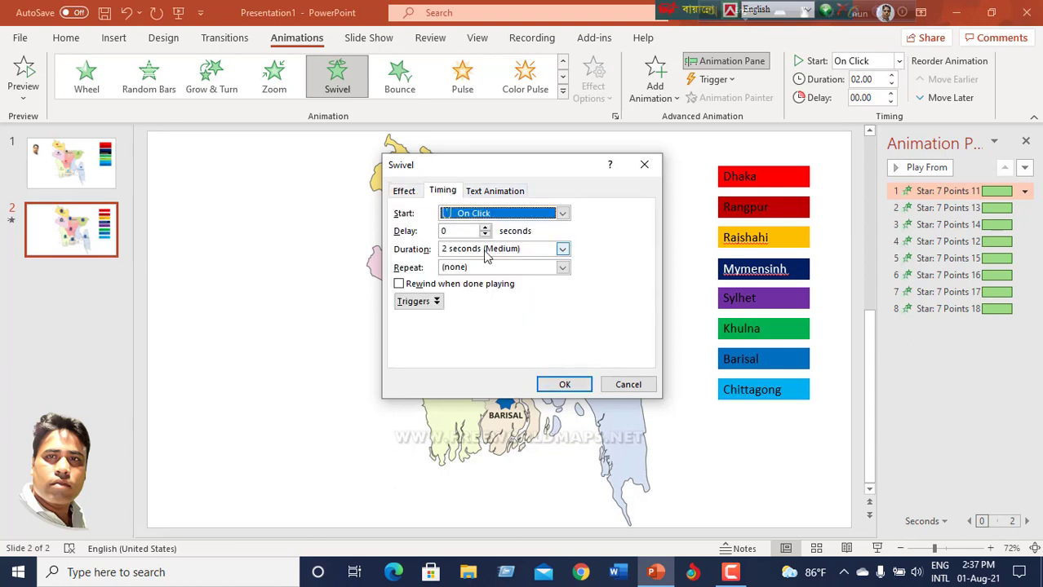
click(563, 250)
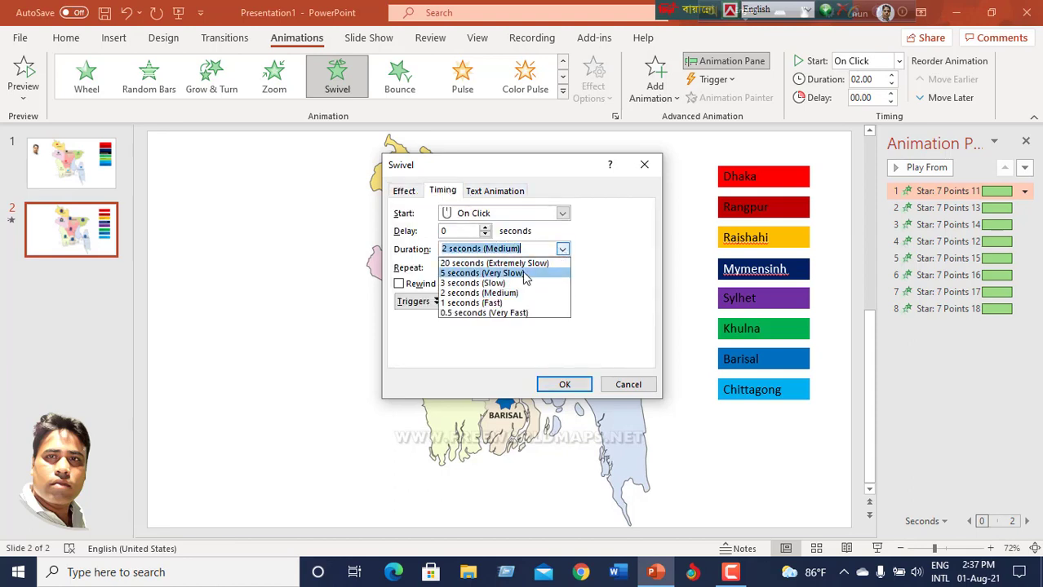
click(512, 283)
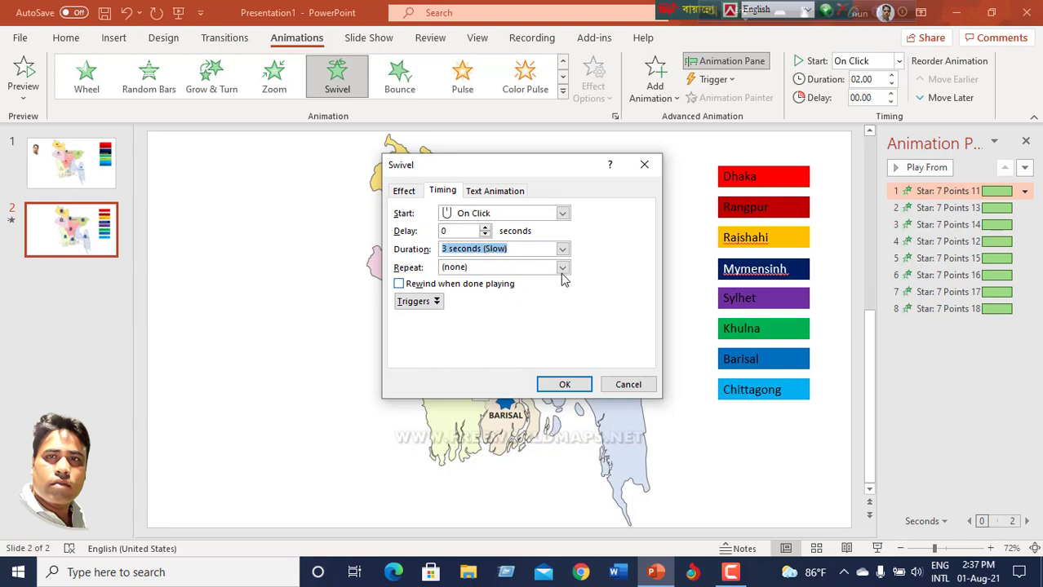
click(563, 268)
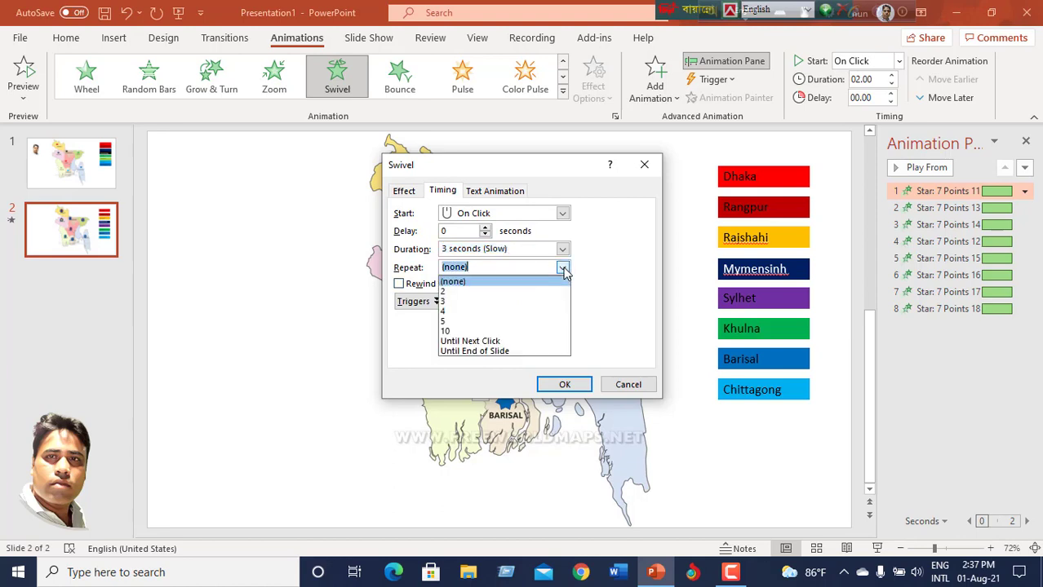
click(492, 346)
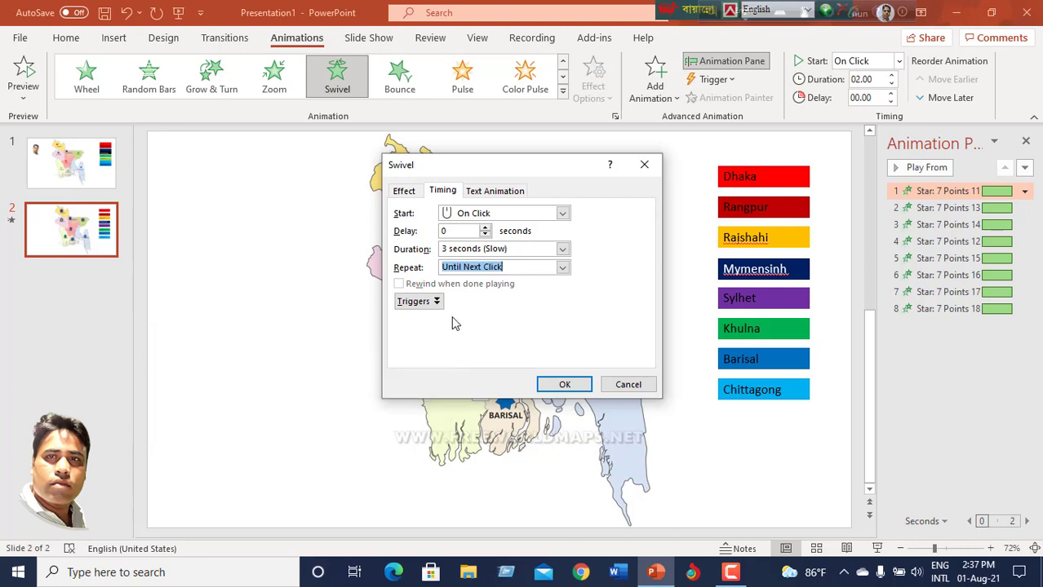
click(435, 301)
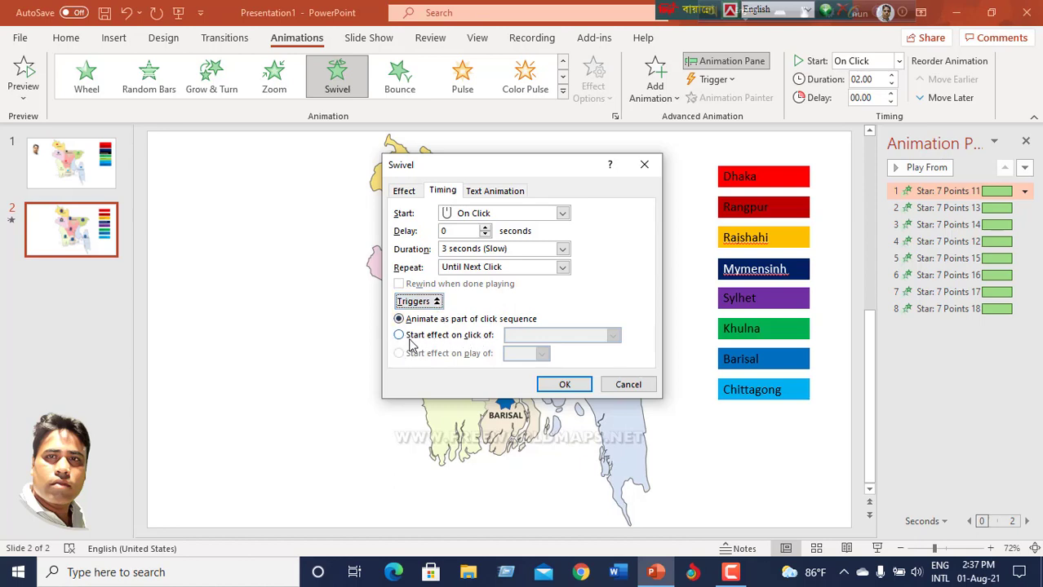
click(400, 337)
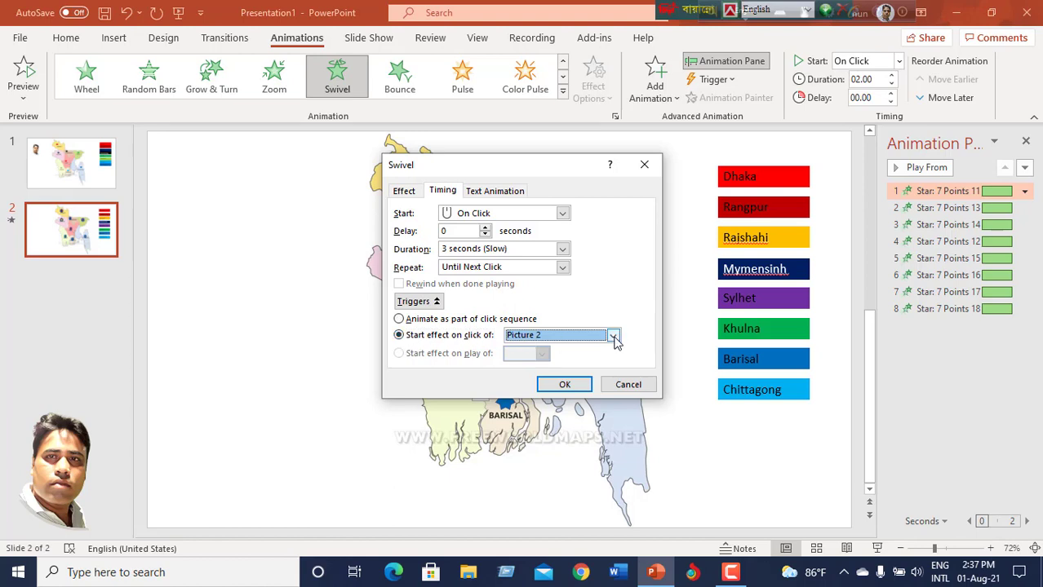
click(613, 337)
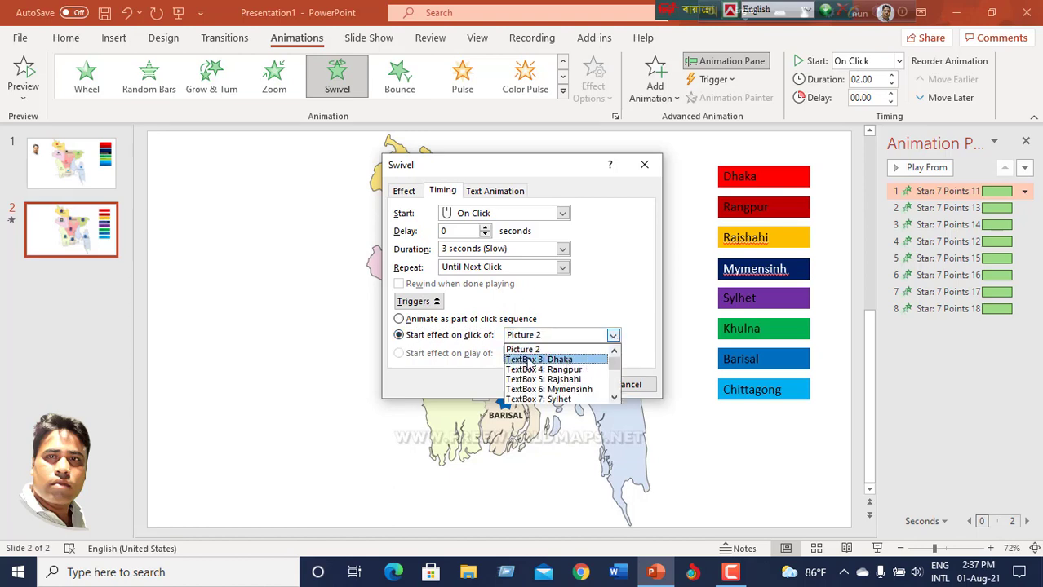
click(580, 361)
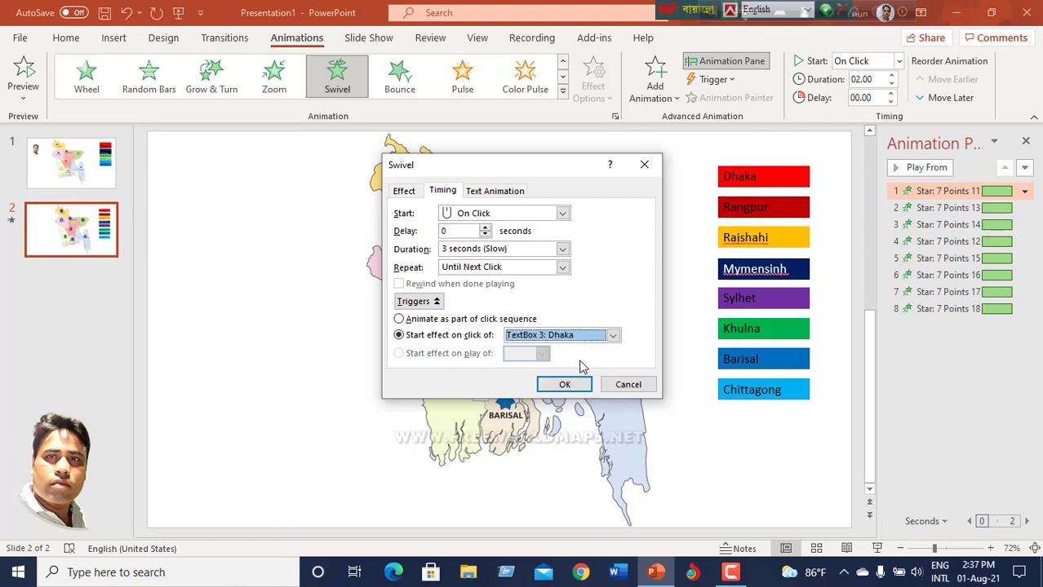
click(565, 384)
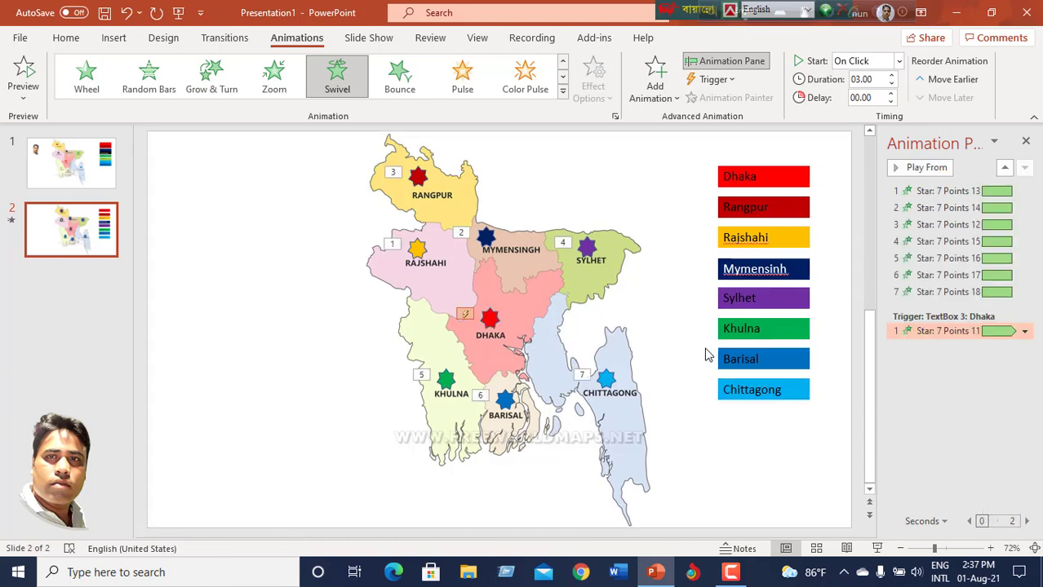
Set the Rangpur star's Swivel to Hide on Next Mouse Click after animation.
click(417, 177)
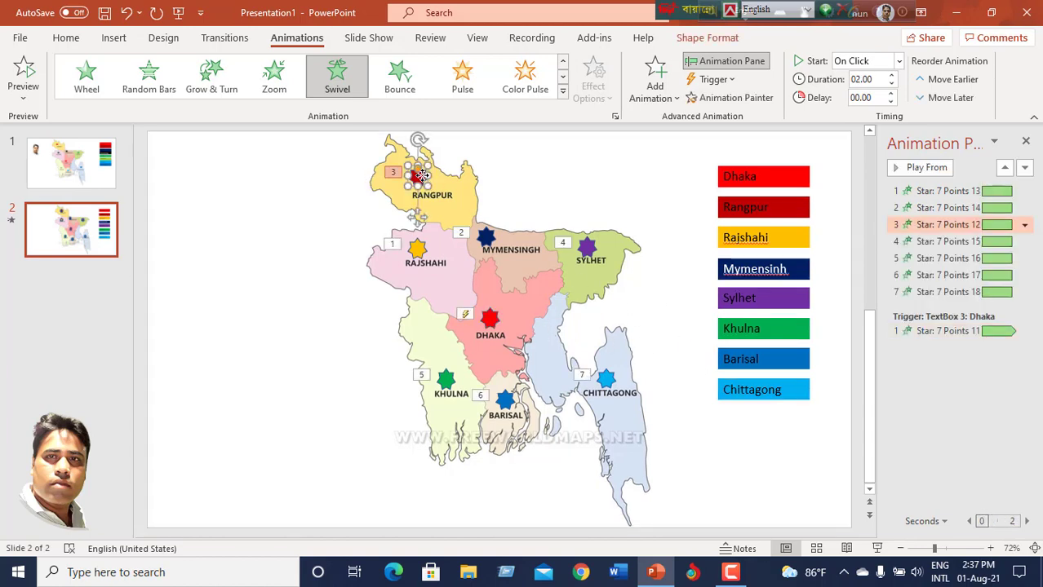
click(1024, 226)
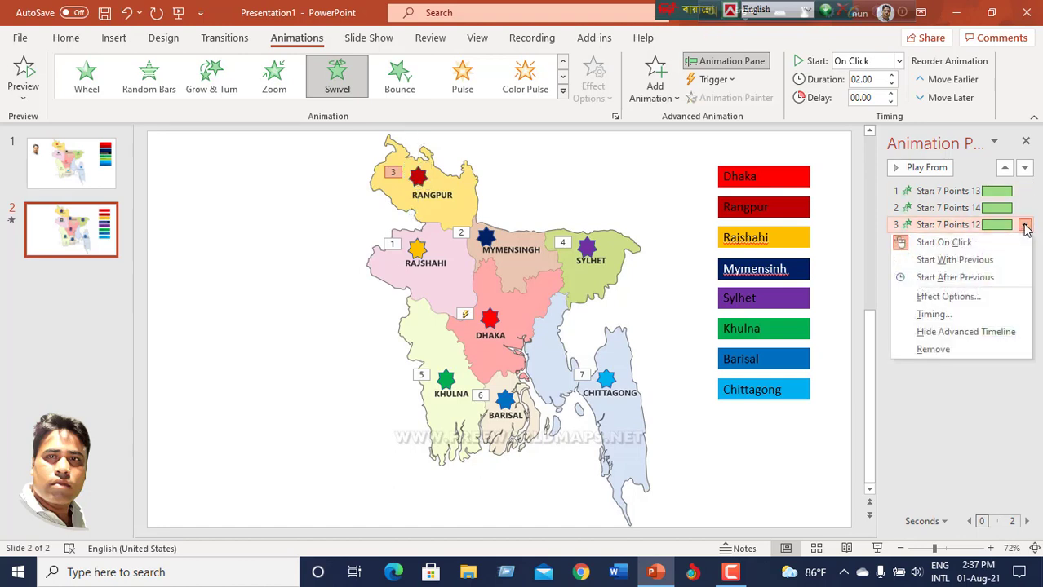
click(981, 297)
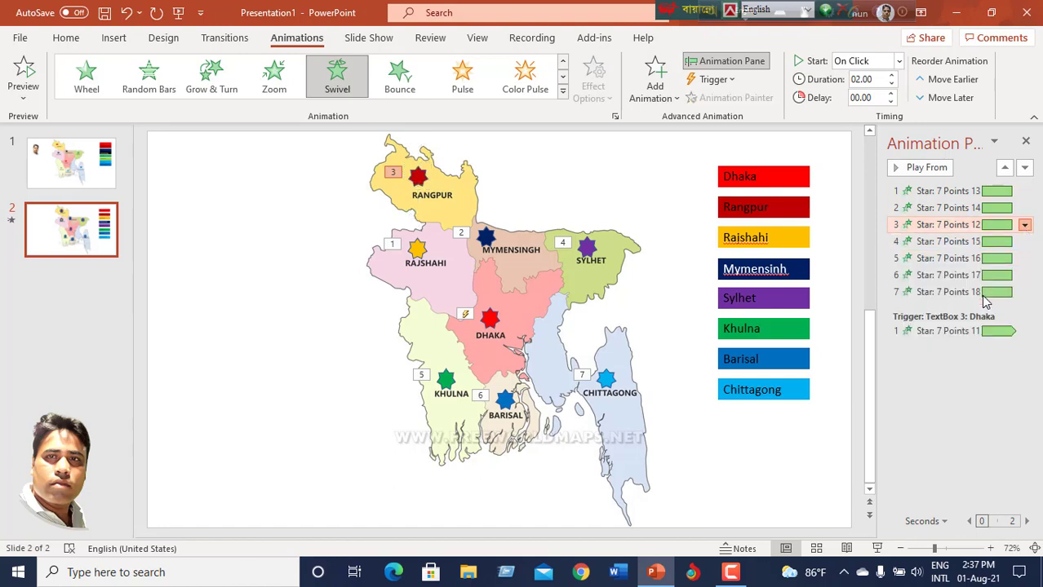
click(598, 247)
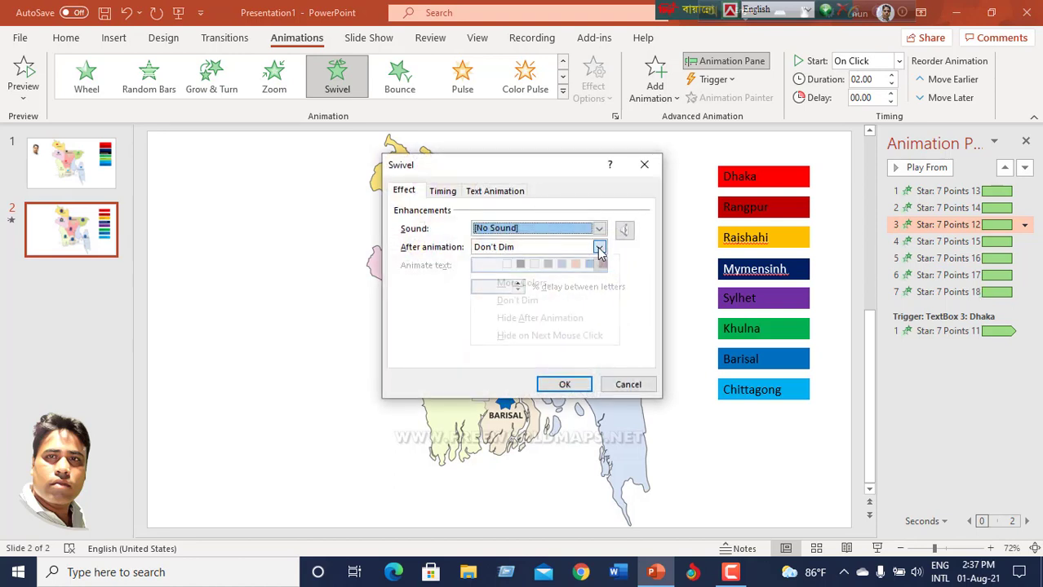
click(542, 336)
Give the Rangpur Swivel 3 seconds, Repeat Until Next Click, triggered by TextBox 4: Rangpur.
click(442, 191)
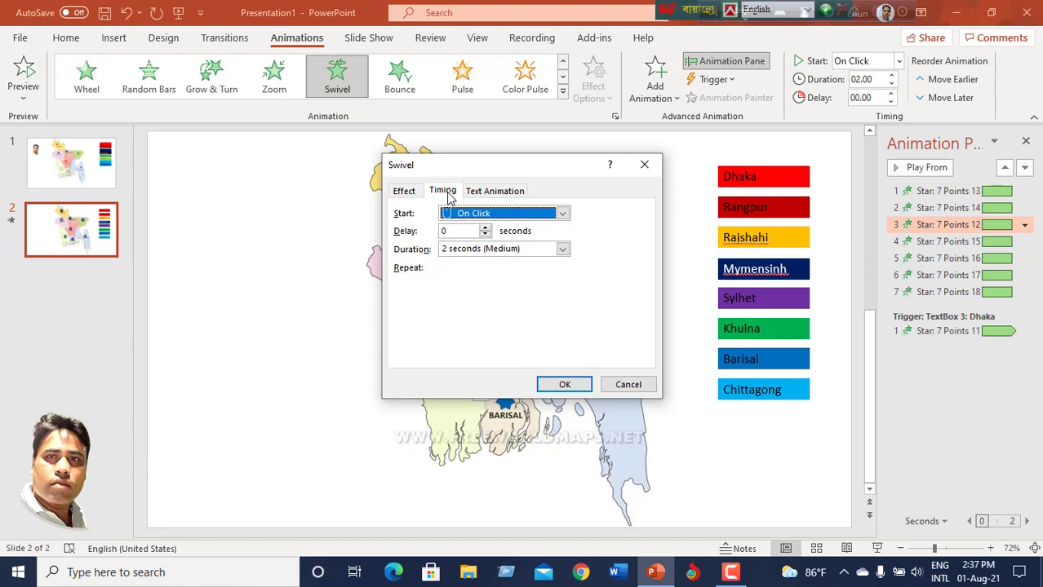
click(563, 251)
click(530, 286)
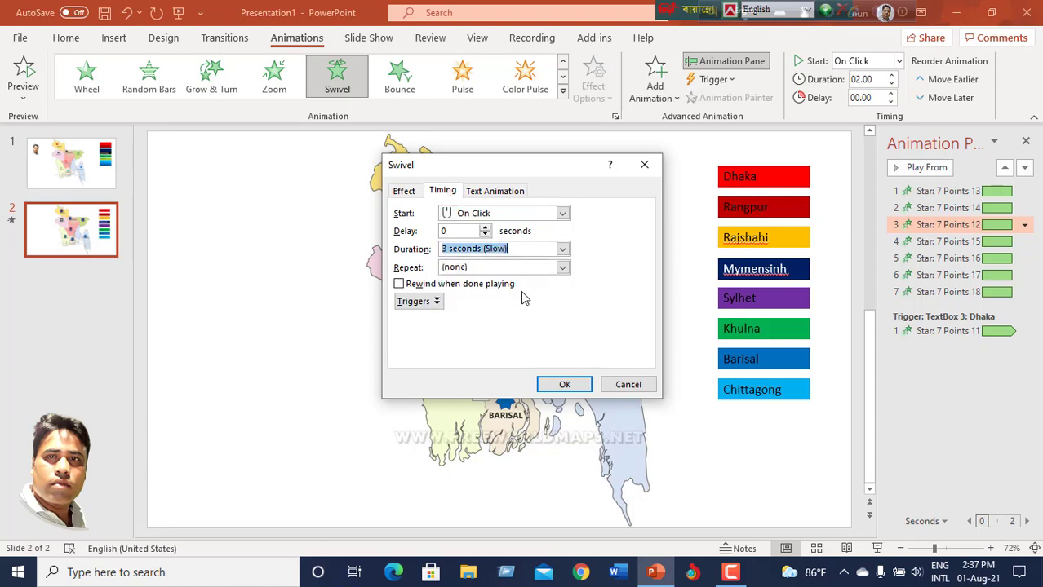
click(563, 269)
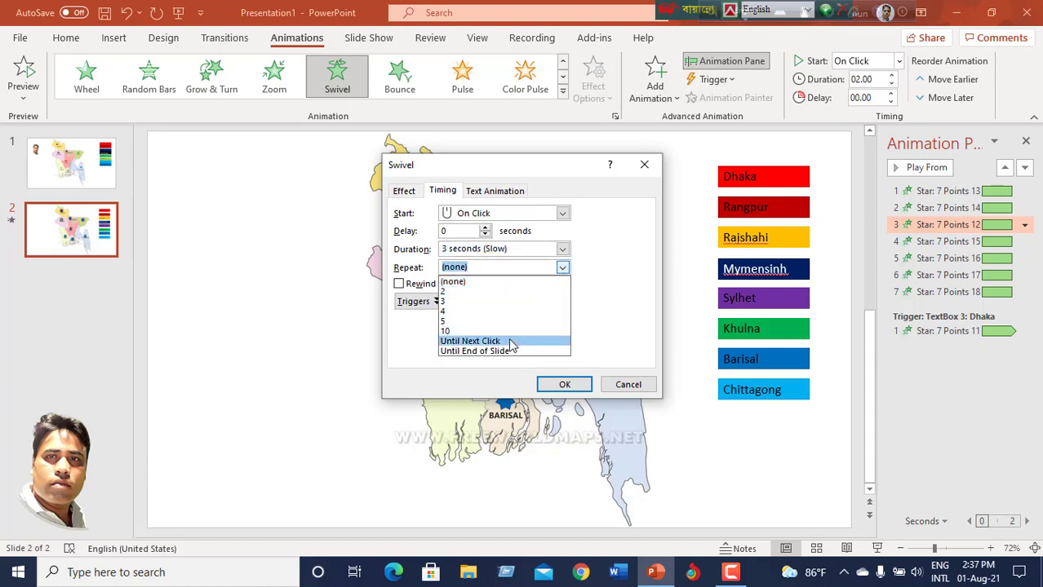
click(457, 341)
click(435, 302)
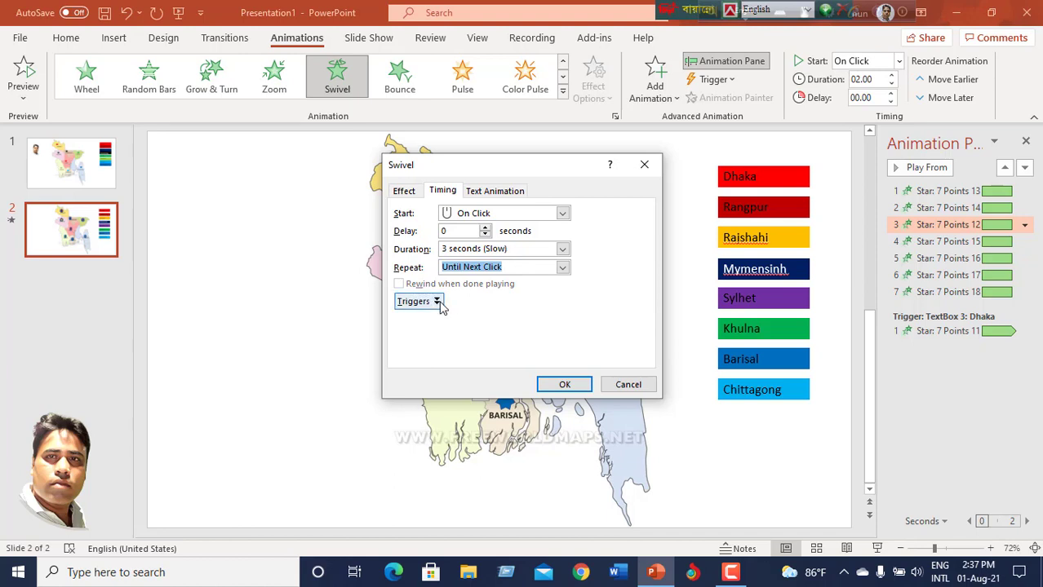
click(403, 337)
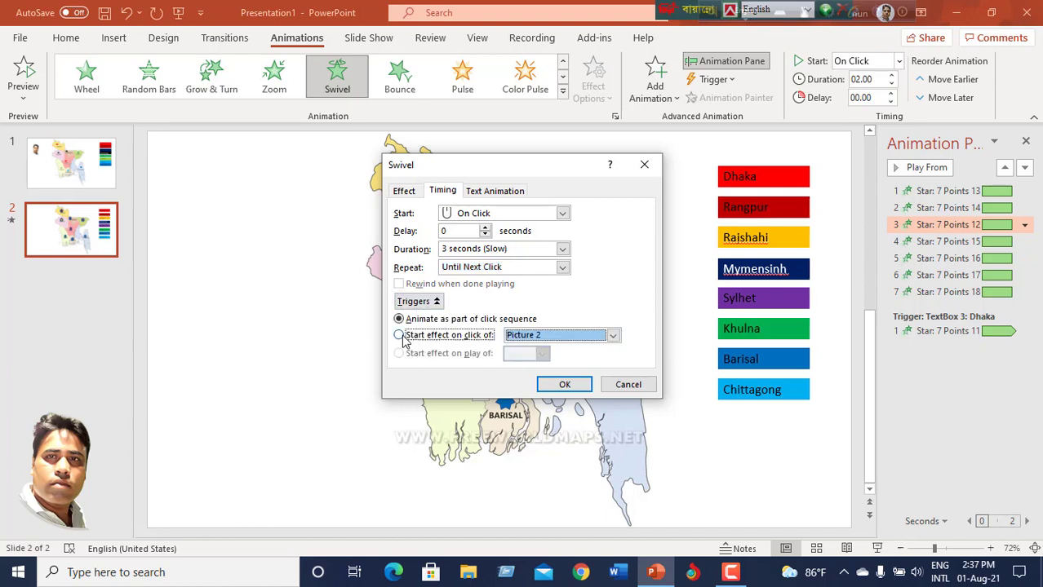
click(612, 337)
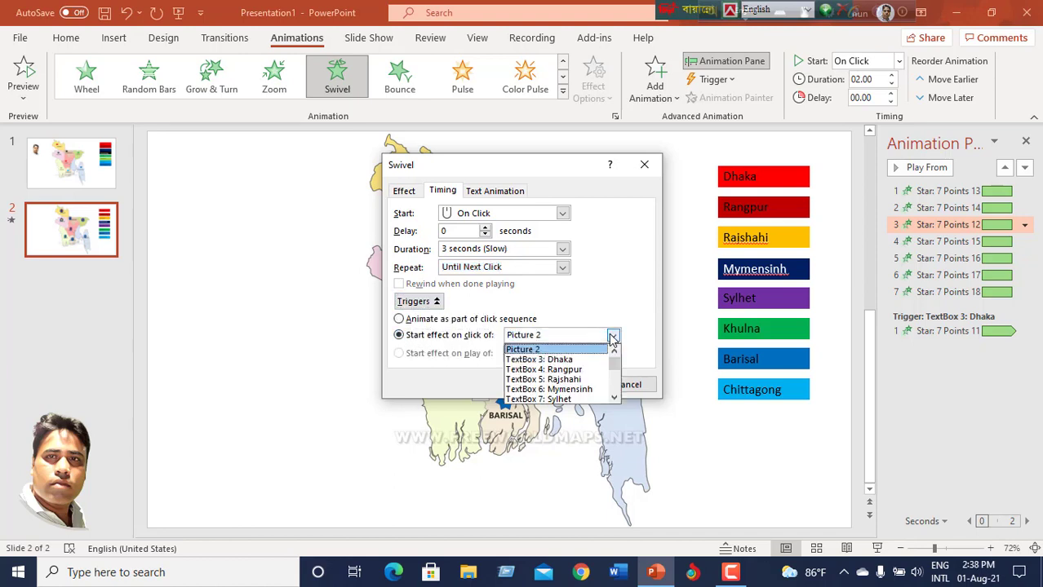
click(590, 373)
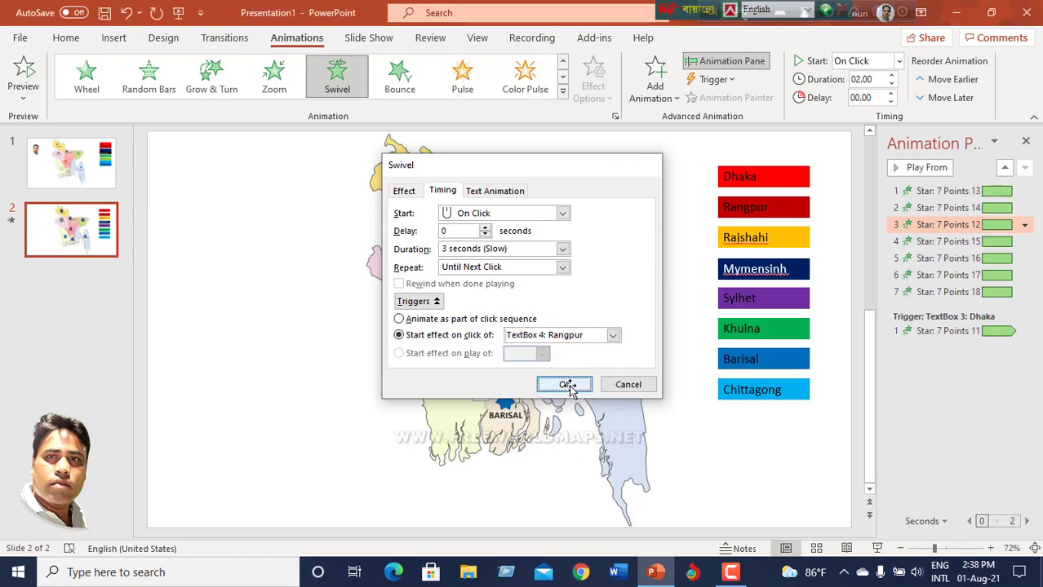
click(571, 384)
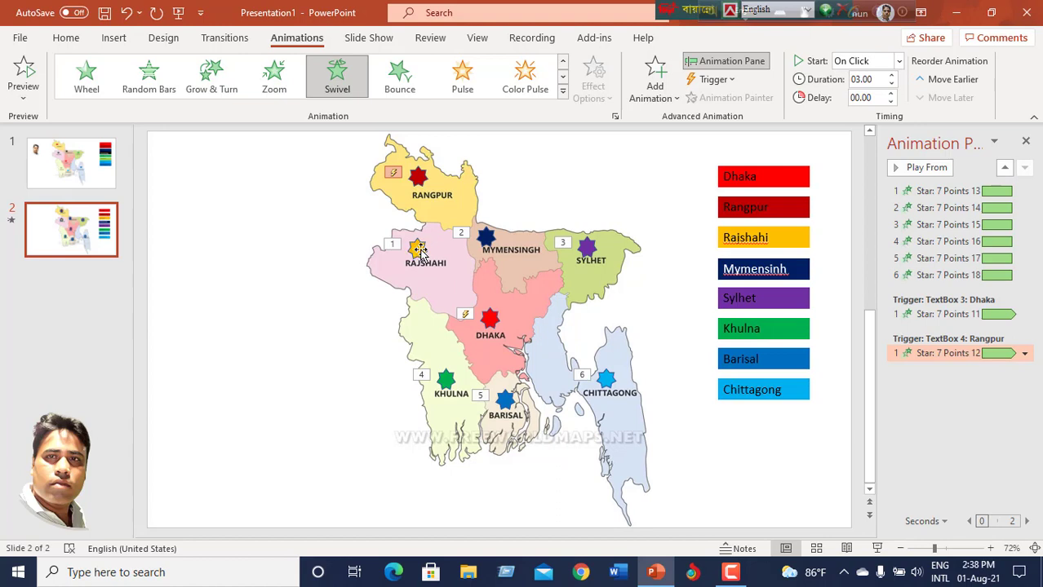
Set the Rajshahi star's Swivel to Hide on Next Mouse Click after animation.
click(417, 249)
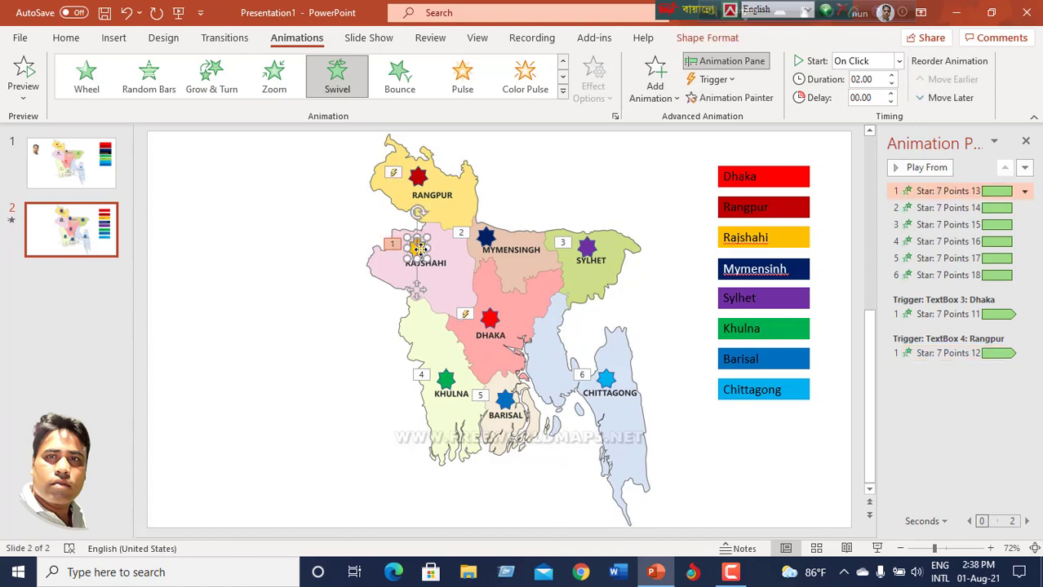
click(1025, 192)
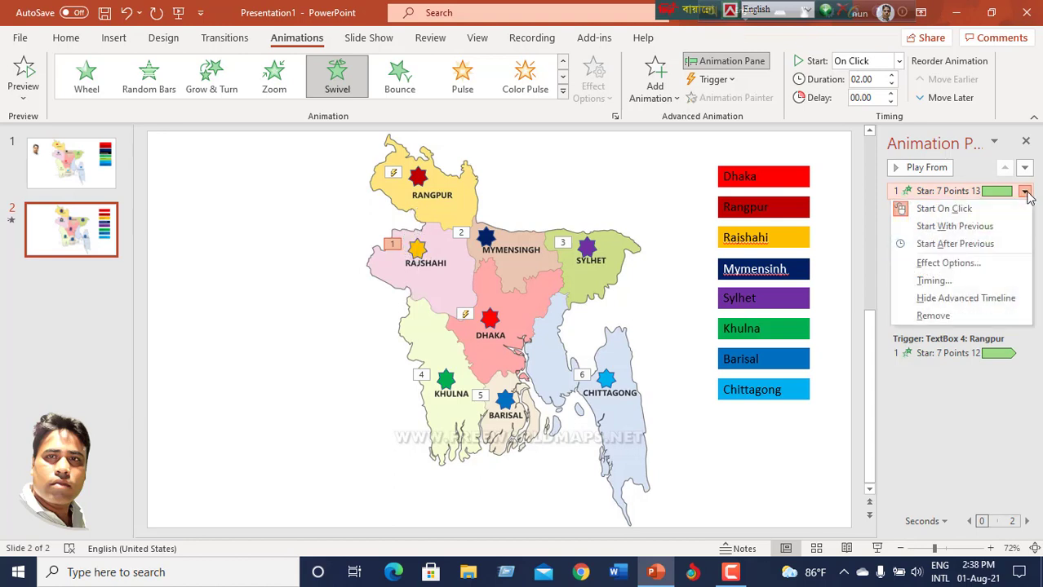
click(948, 263)
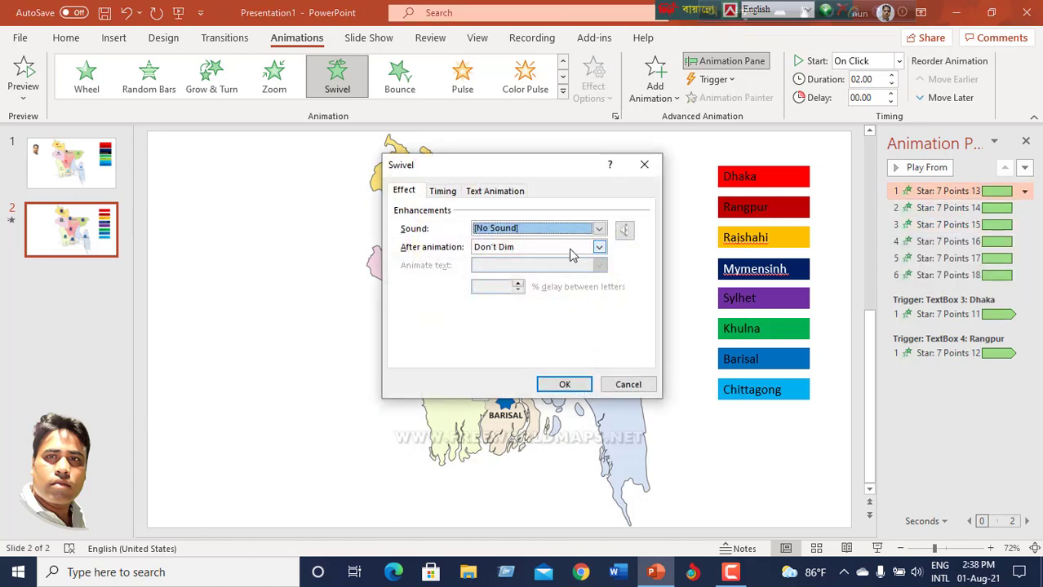
click(599, 249)
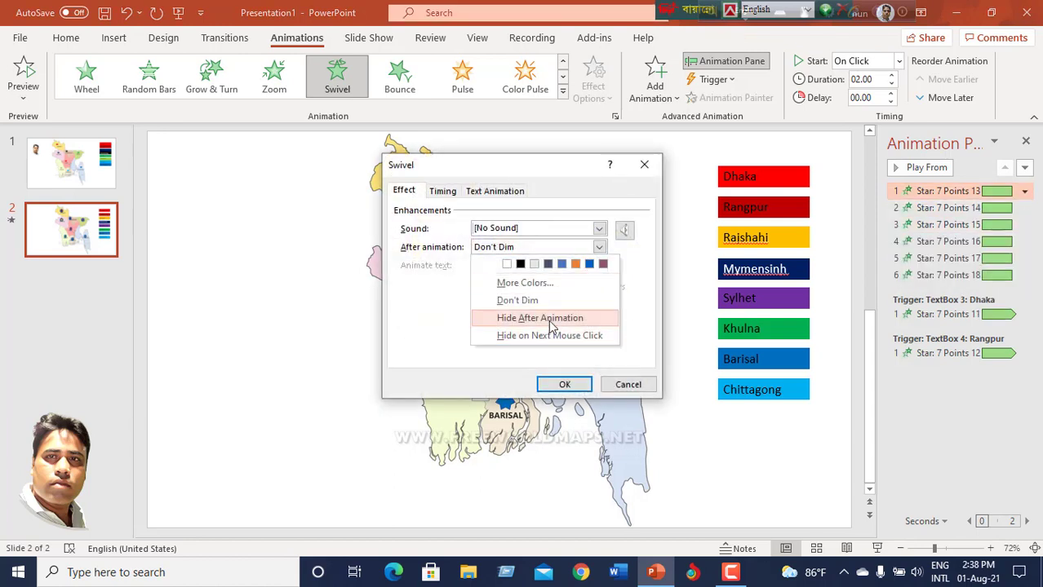
click(593, 337)
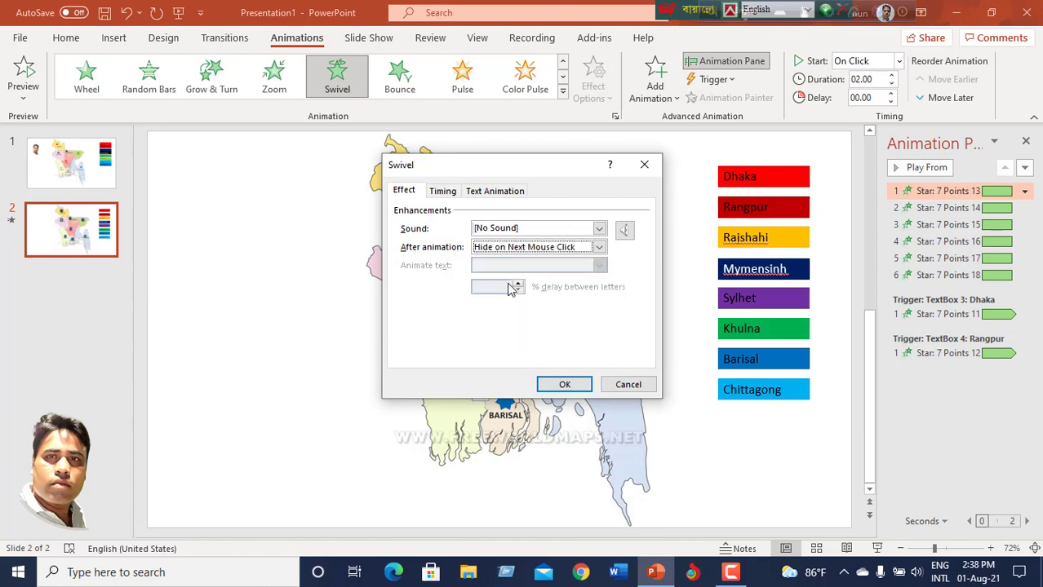
Give the Rajshahi Swivel 3 seconds, Repeat Until Next Click, triggered by TextBox 5: Rajshahi.
click(446, 192)
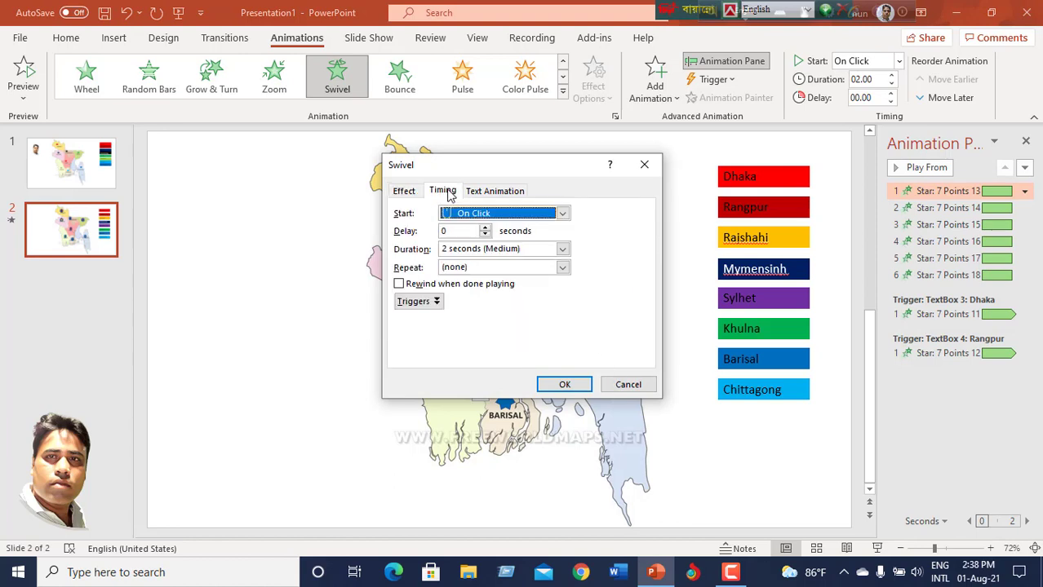
click(564, 250)
click(523, 285)
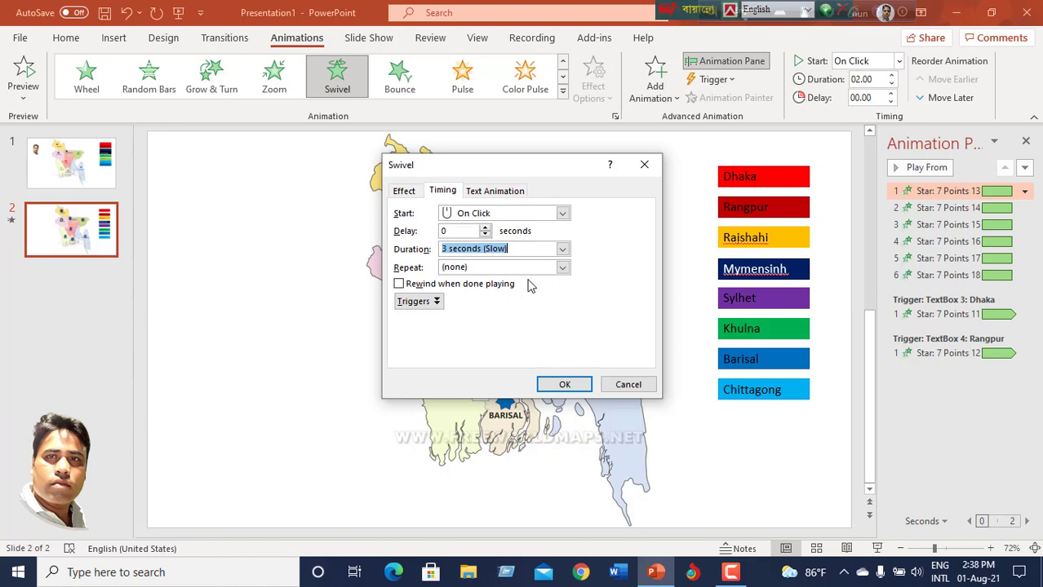
click(562, 267)
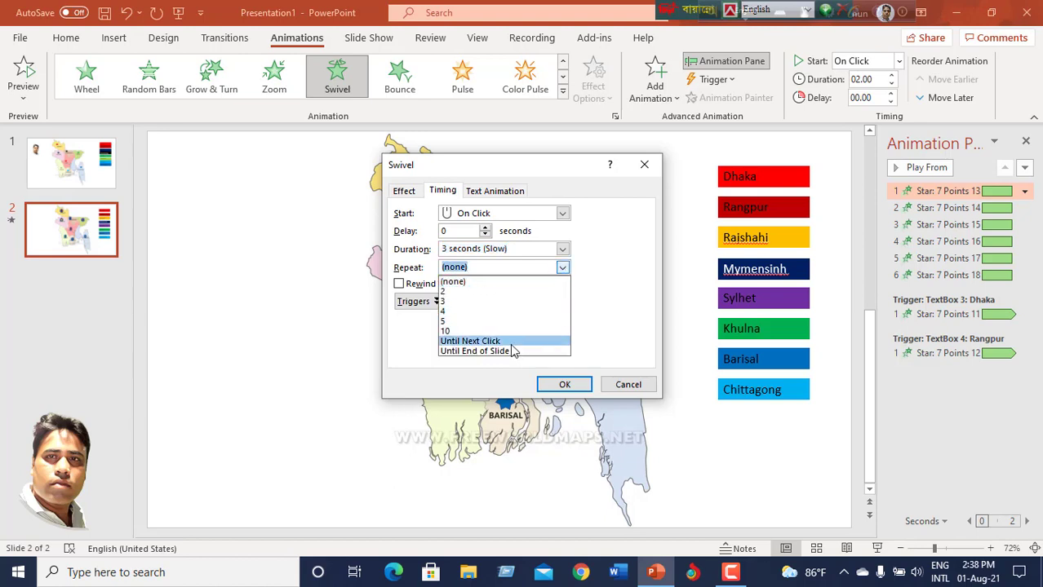
click(489, 342)
click(438, 302)
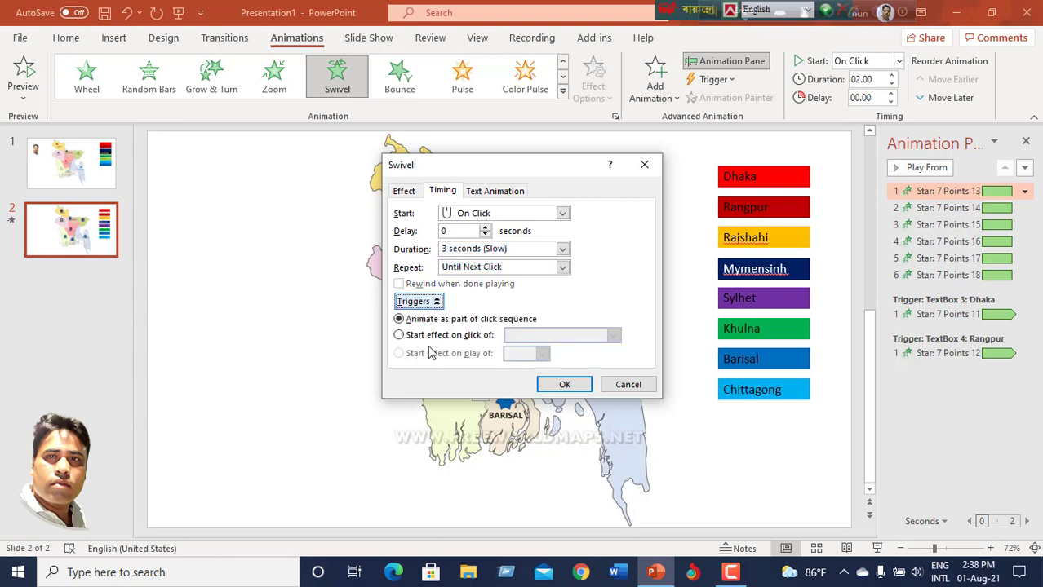
click(400, 335)
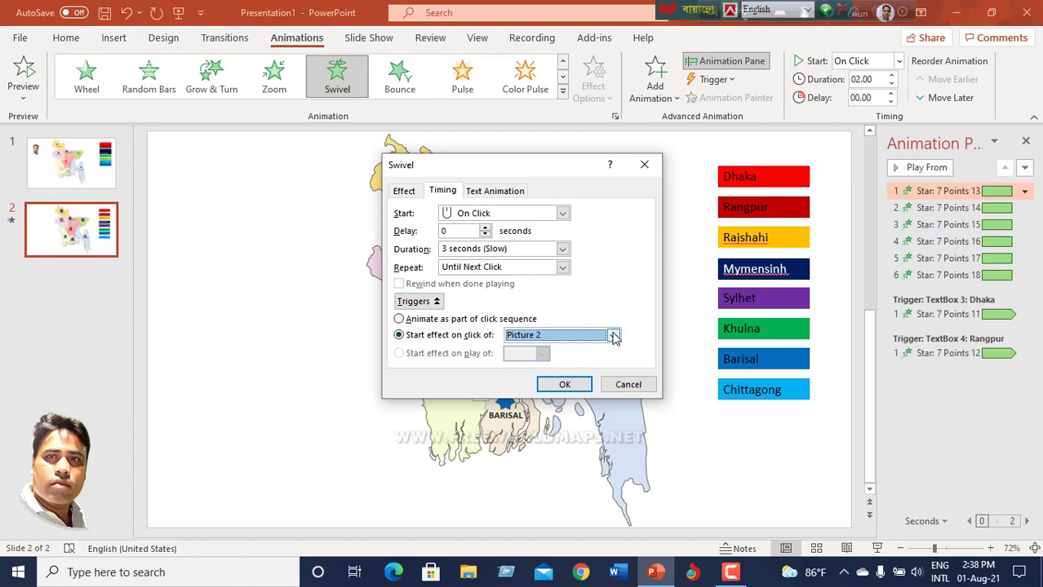
click(613, 336)
click(586, 377)
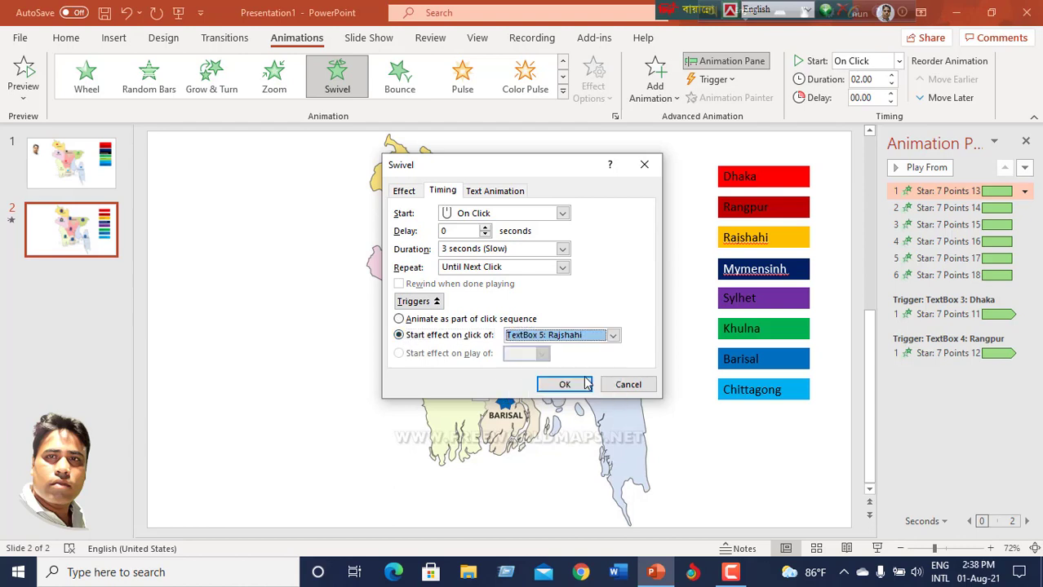
click(578, 384)
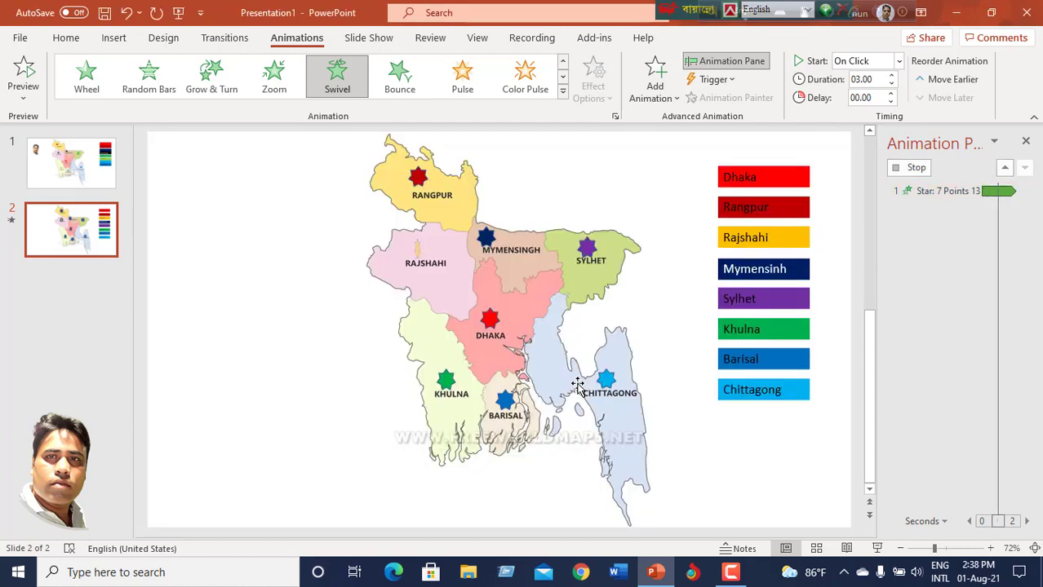
Open the Mymensingh star's Swivel effect options and make it hide on next mouse click.
click(483, 238)
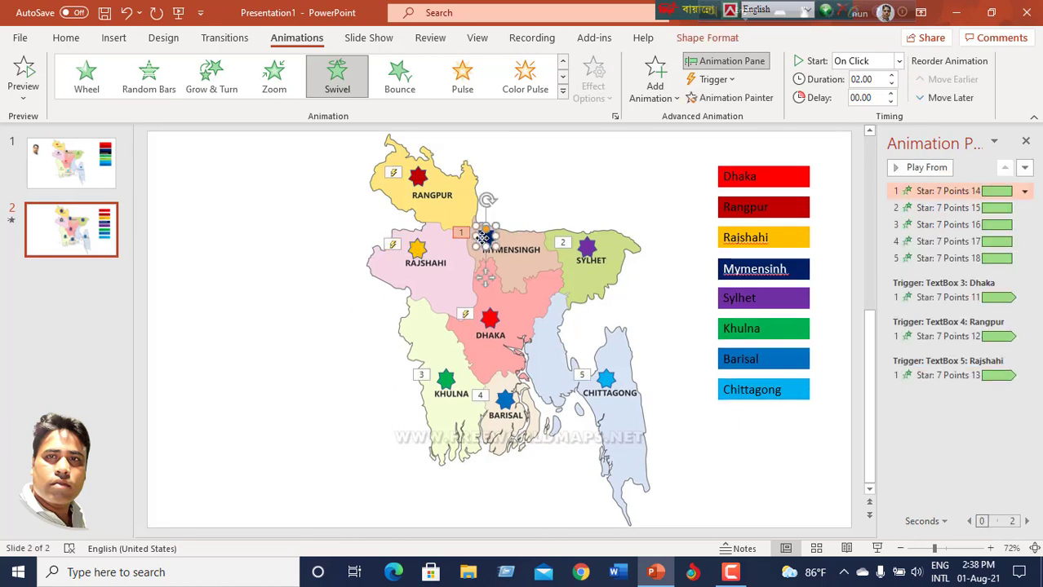
click(1024, 192)
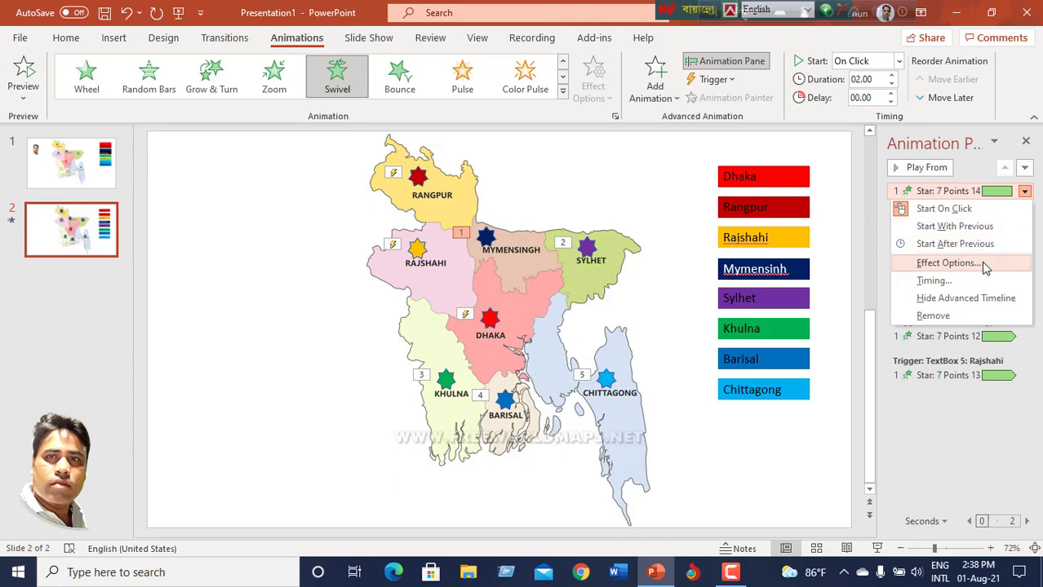
click(980, 264)
click(599, 246)
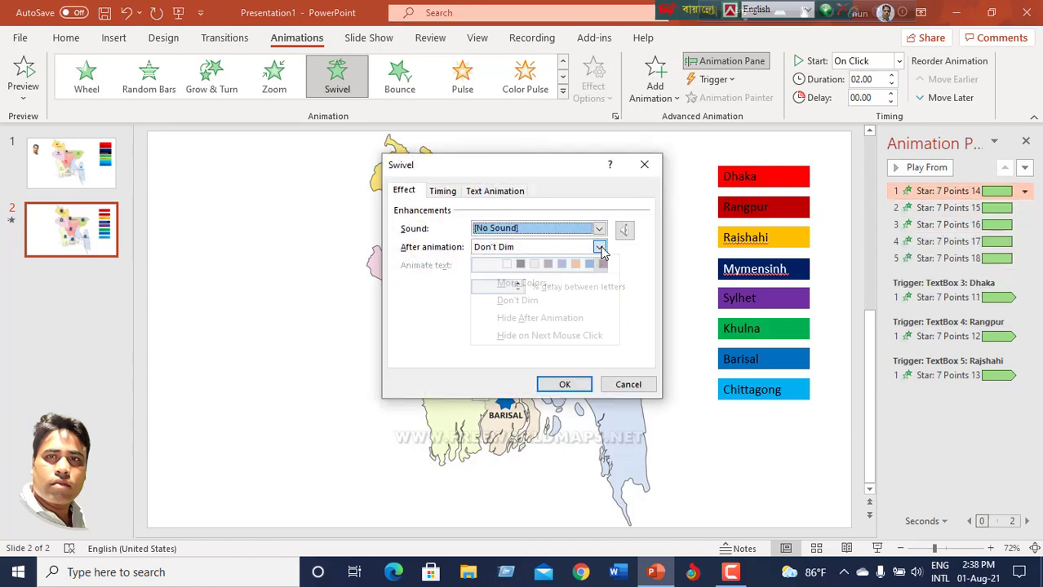
click(548, 336)
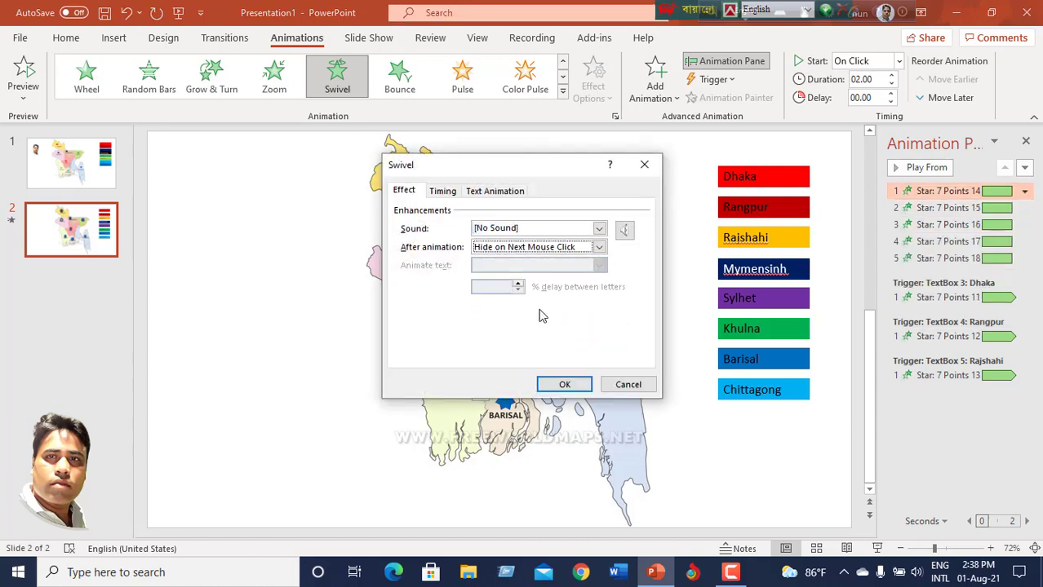
Set the Mymensingh swivel to 3 seconds (Slow), repeating until next click.
click(444, 193)
click(563, 250)
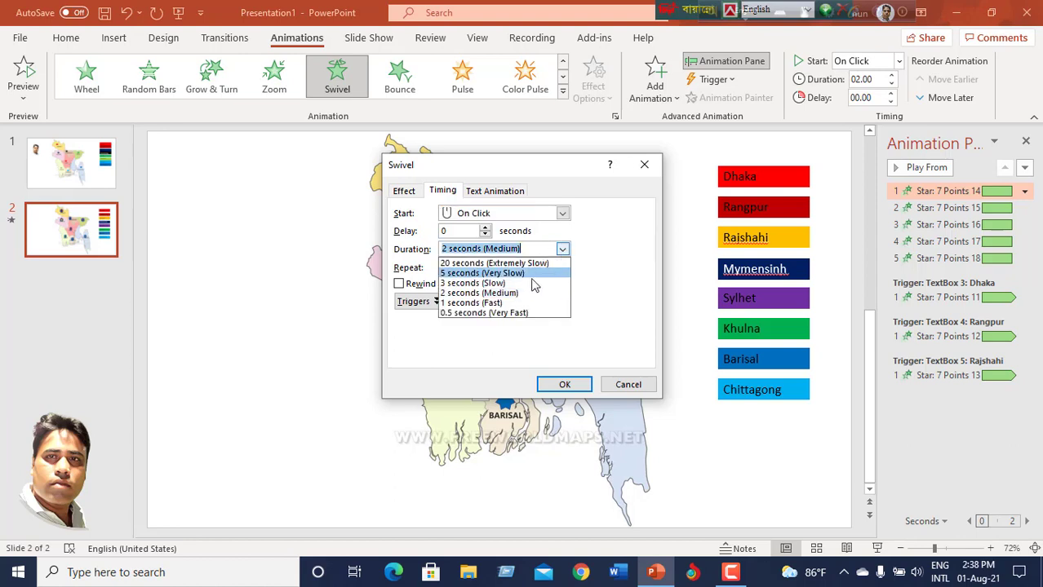
click(526, 287)
click(562, 268)
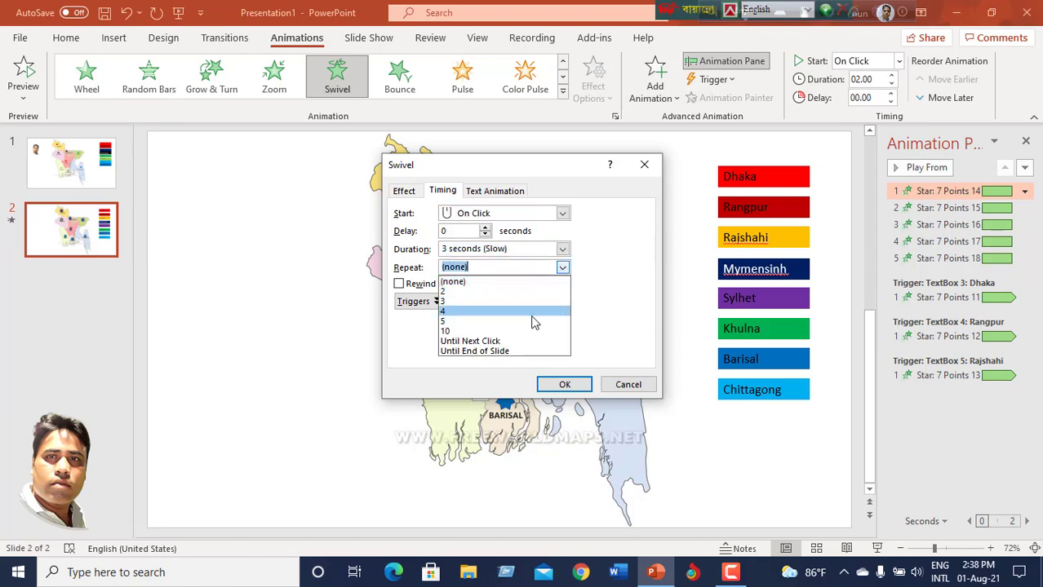
click(529, 340)
Make TextBox 6: Mymensingh the trigger for the star's swivel.
click(431, 304)
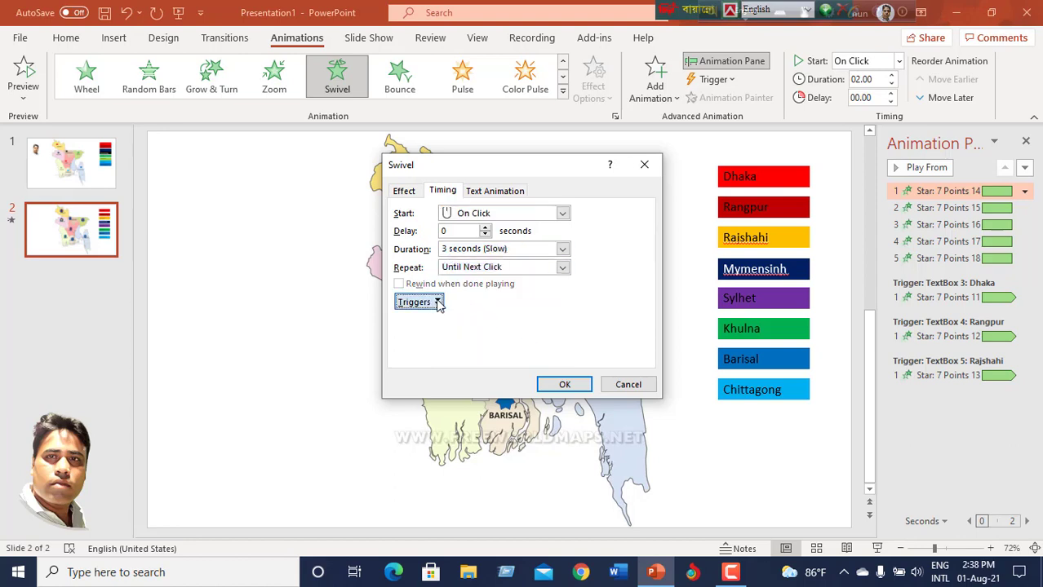
click(399, 335)
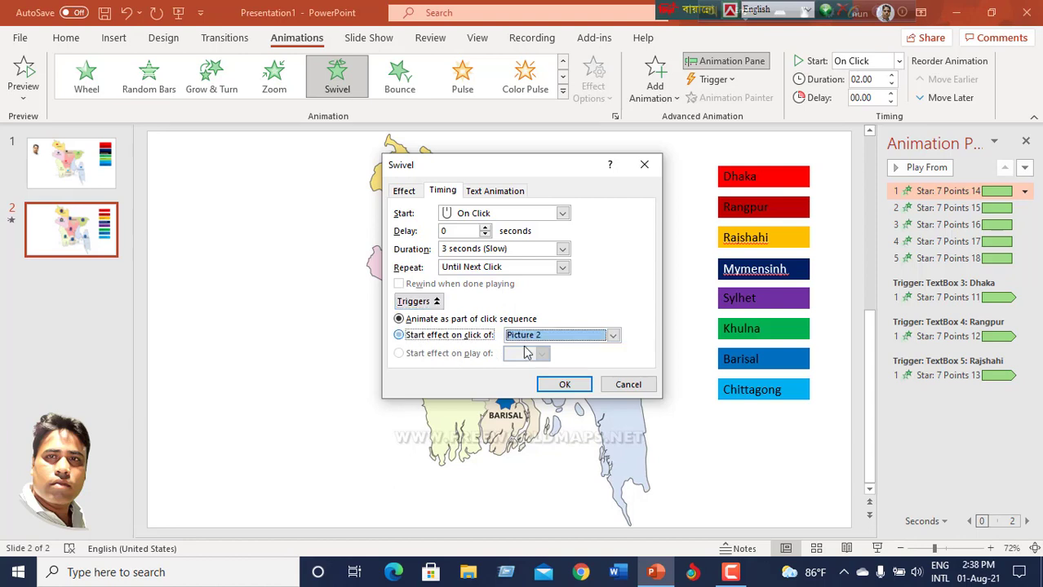
click(611, 337)
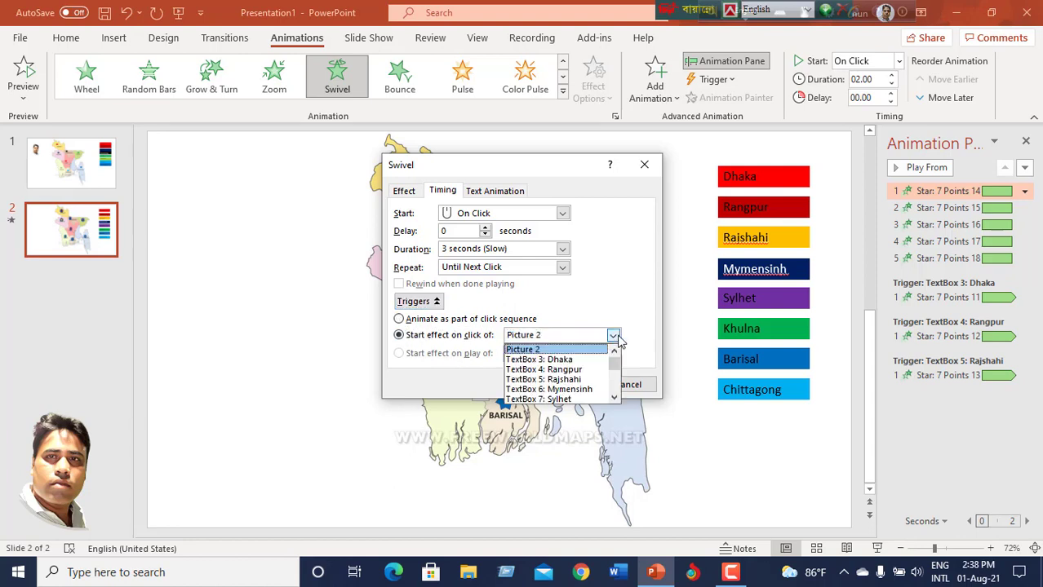
click(586, 390)
click(574, 385)
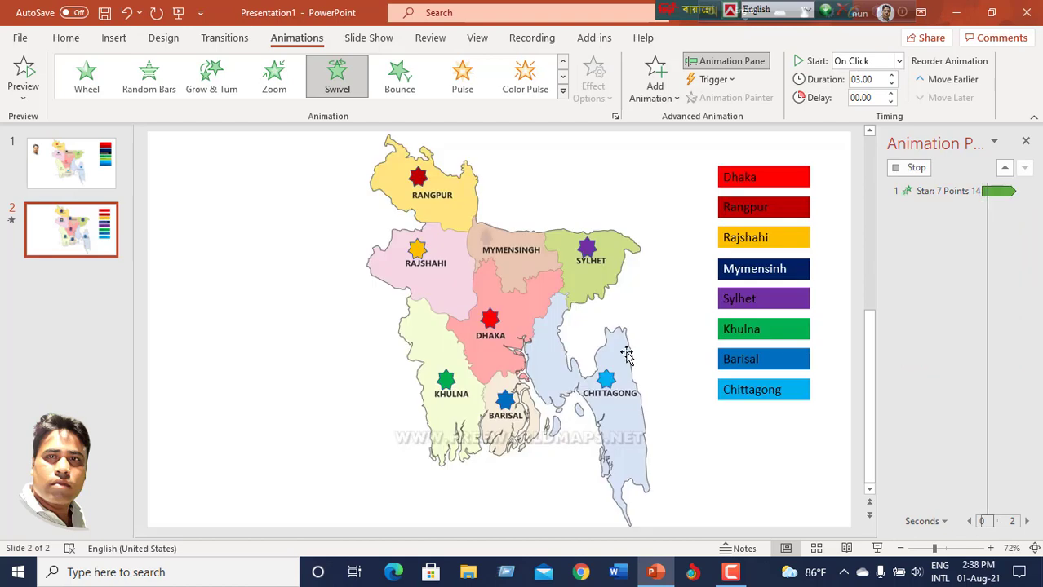
Open the Sylhet star's Swivel effect options and make it hide on next mouse click.
click(588, 251)
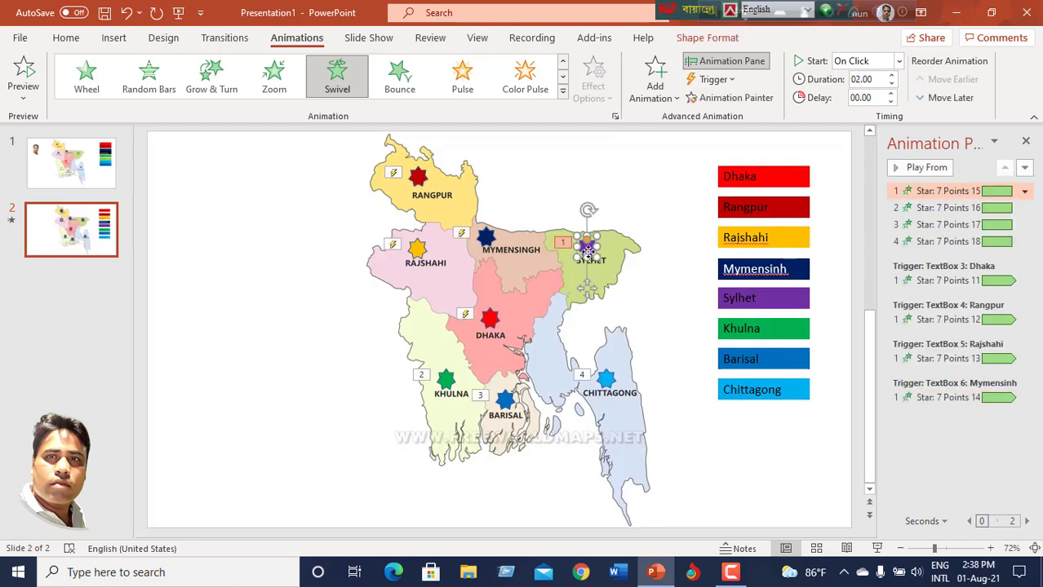
click(1025, 192)
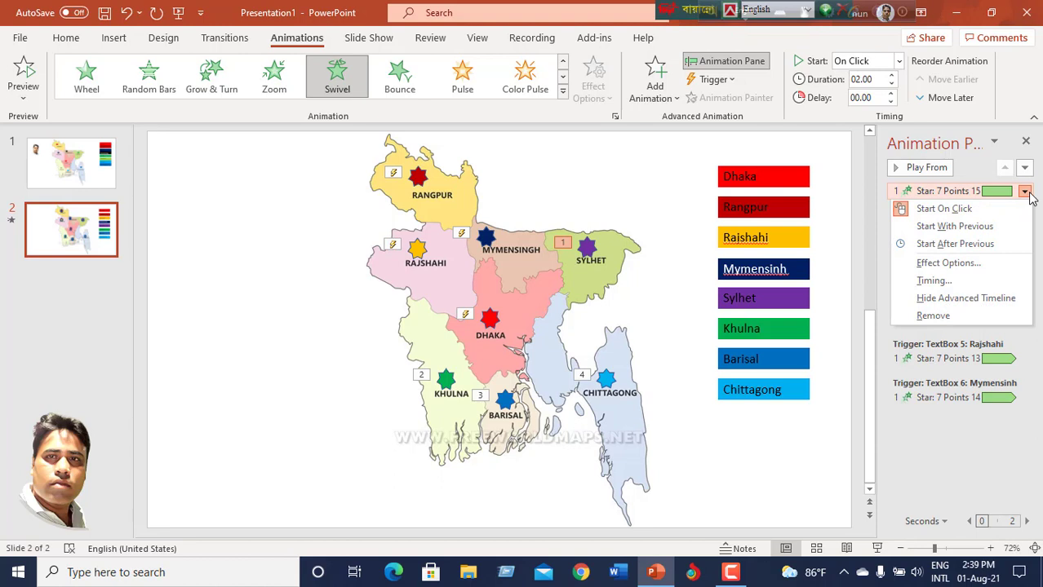
click(986, 263)
click(599, 247)
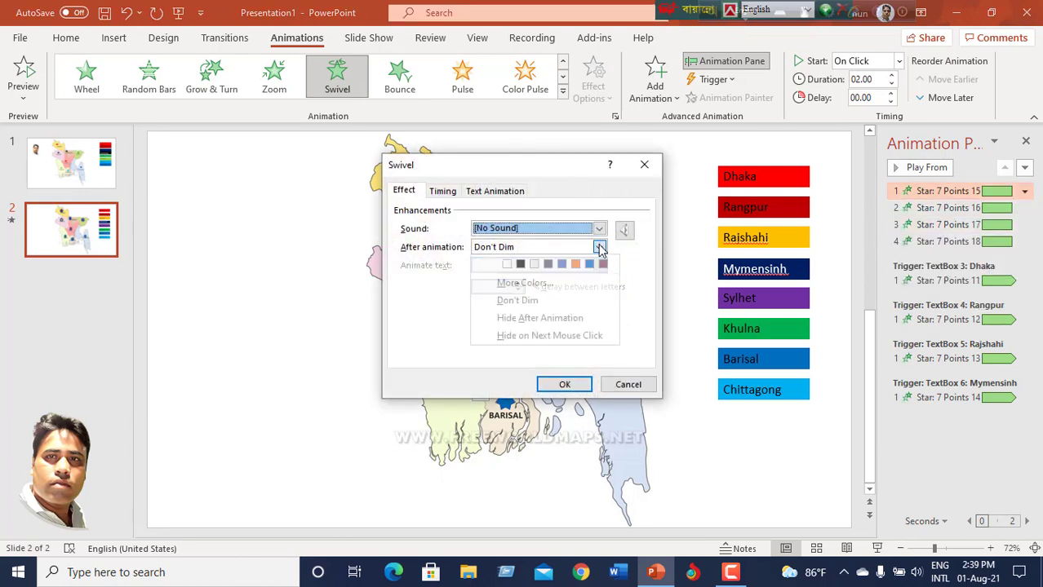
click(562, 338)
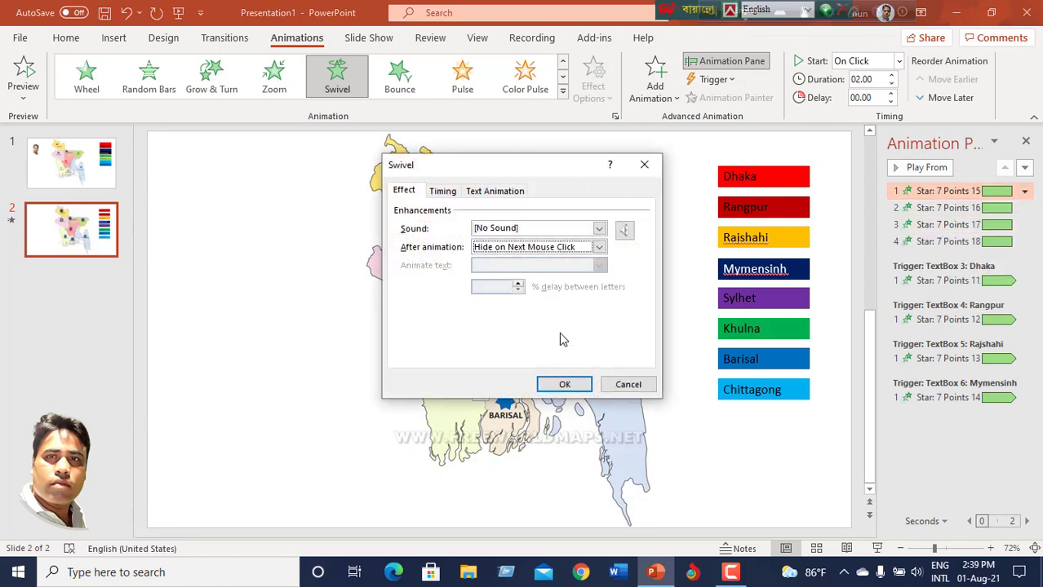
Set the Sylhet swivel to 3 seconds (Slow), repeating until next click.
click(443, 191)
click(562, 250)
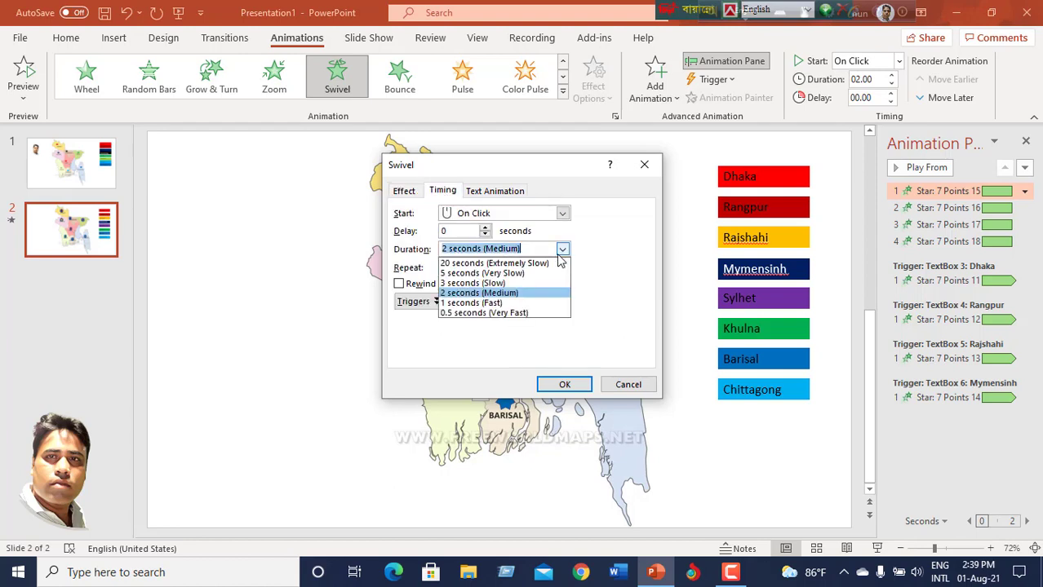
click(513, 283)
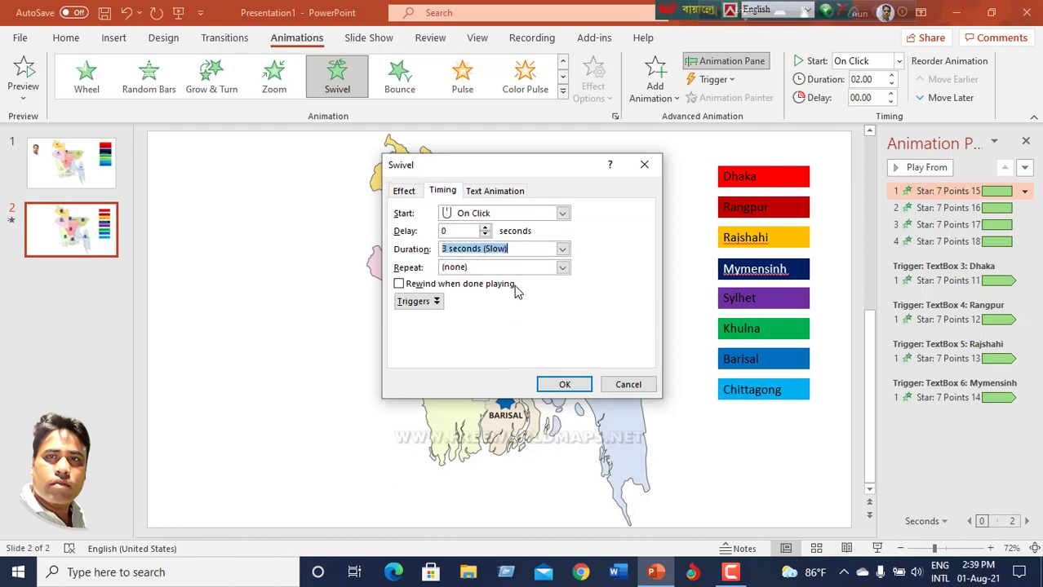
click(562, 268)
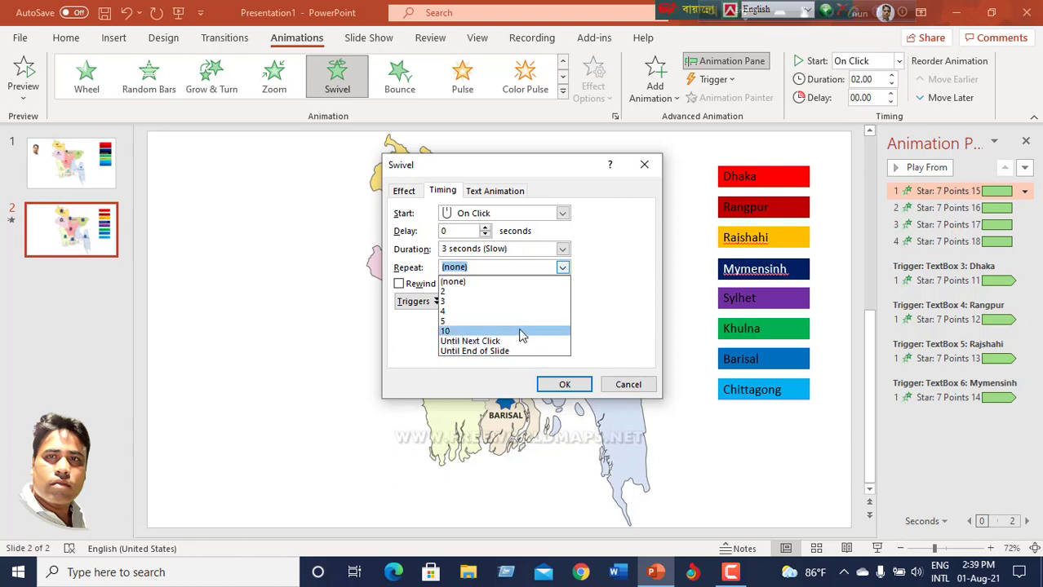
click(506, 341)
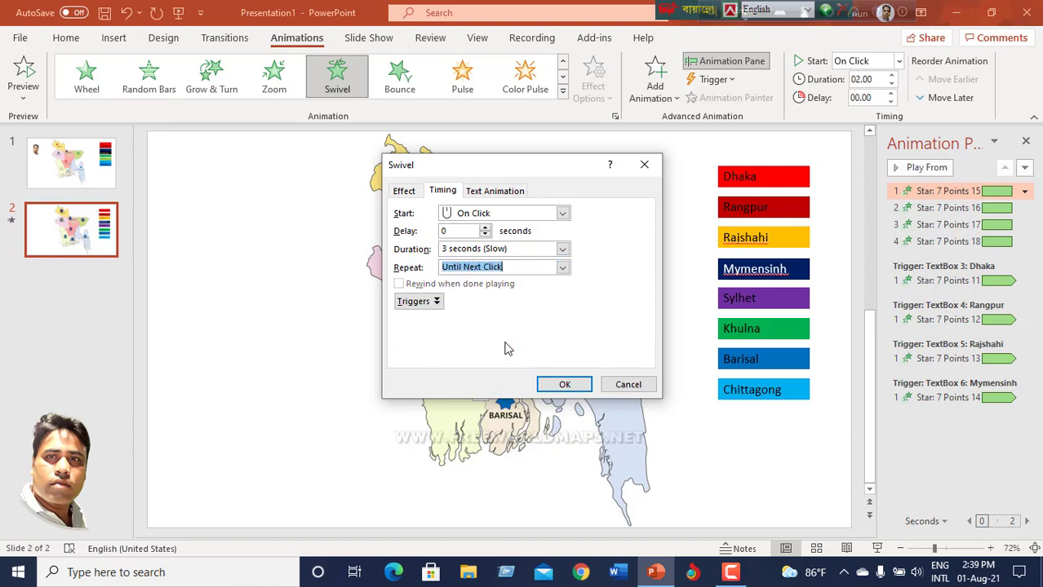
Make TextBox 7: Sylhet the trigger for the star's swivel.
click(431, 301)
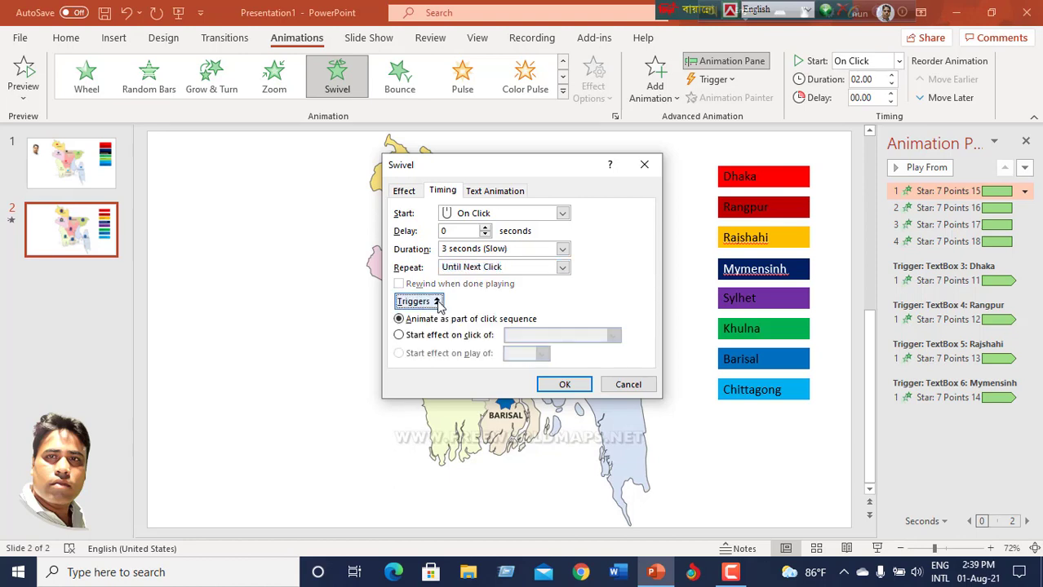
click(399, 336)
click(613, 335)
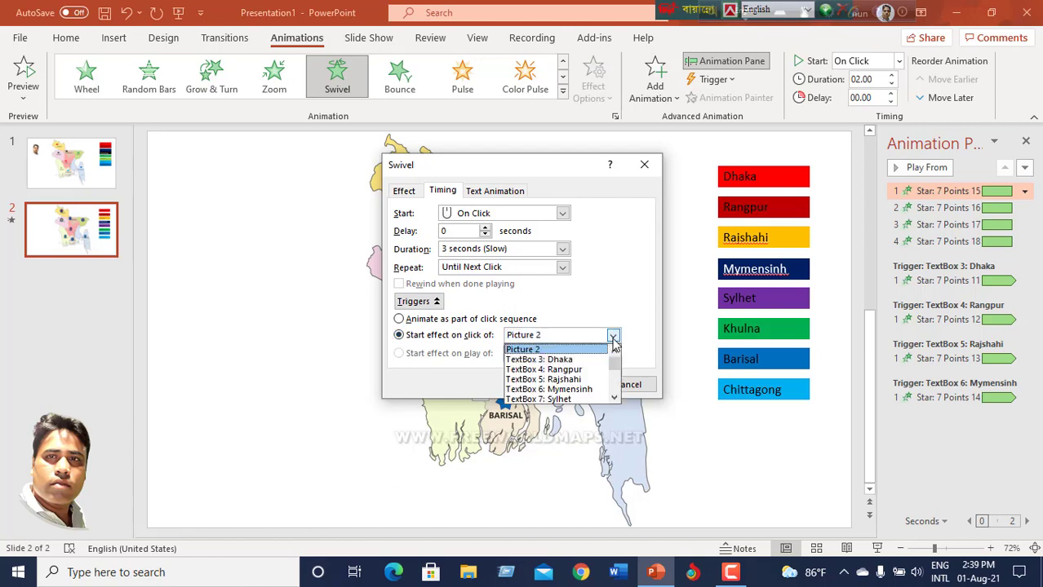
click(575, 400)
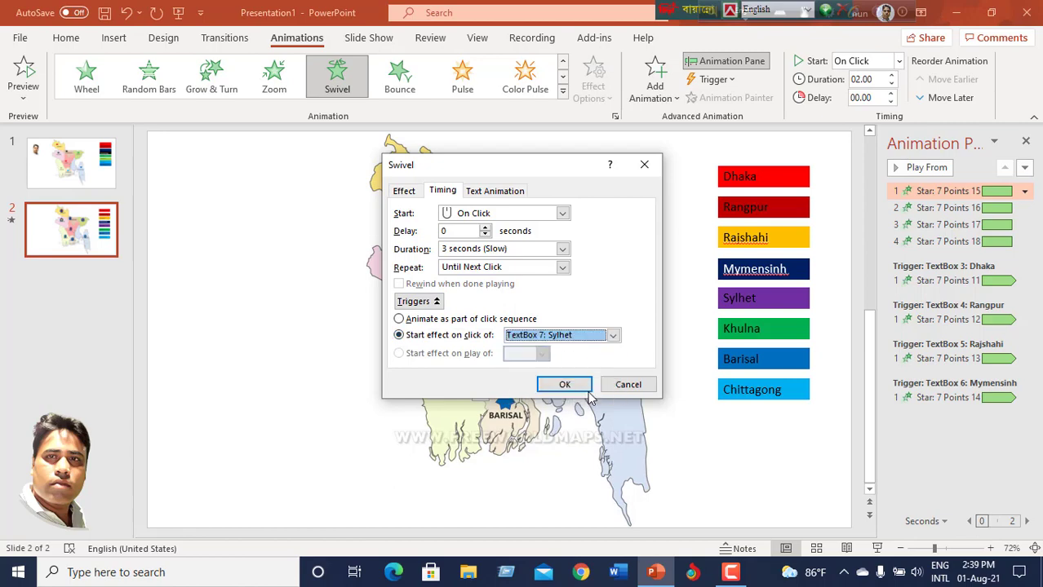
click(558, 385)
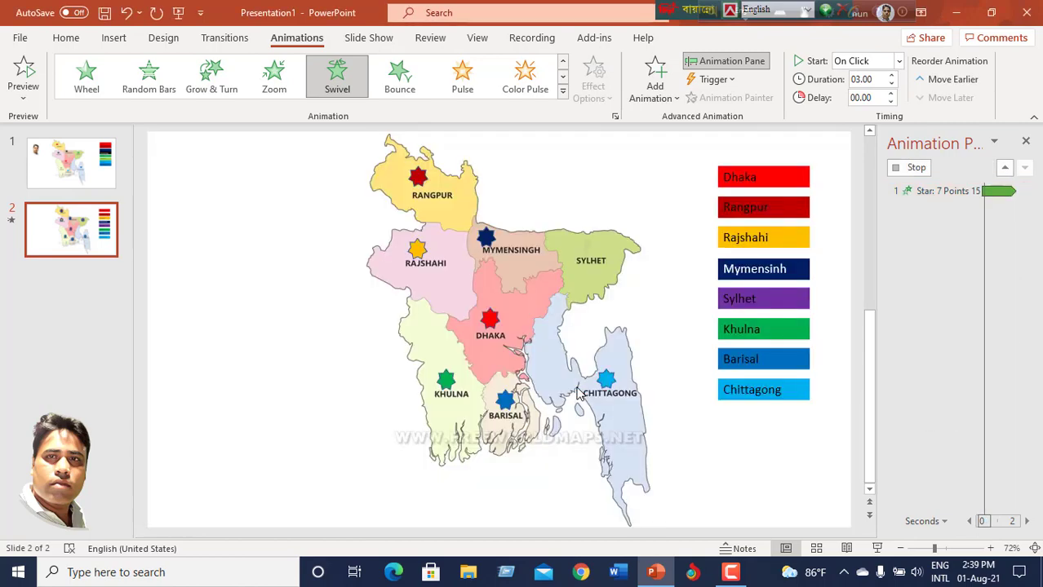
Open the Khulna star's Swivel effect options and make it hide on next mouse click.
click(447, 389)
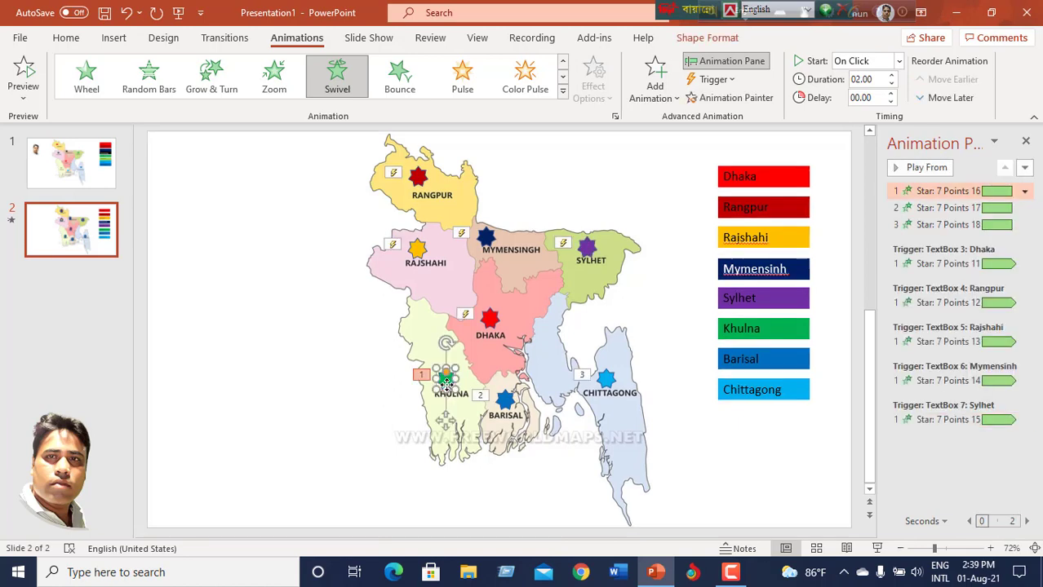
click(1026, 191)
click(988, 270)
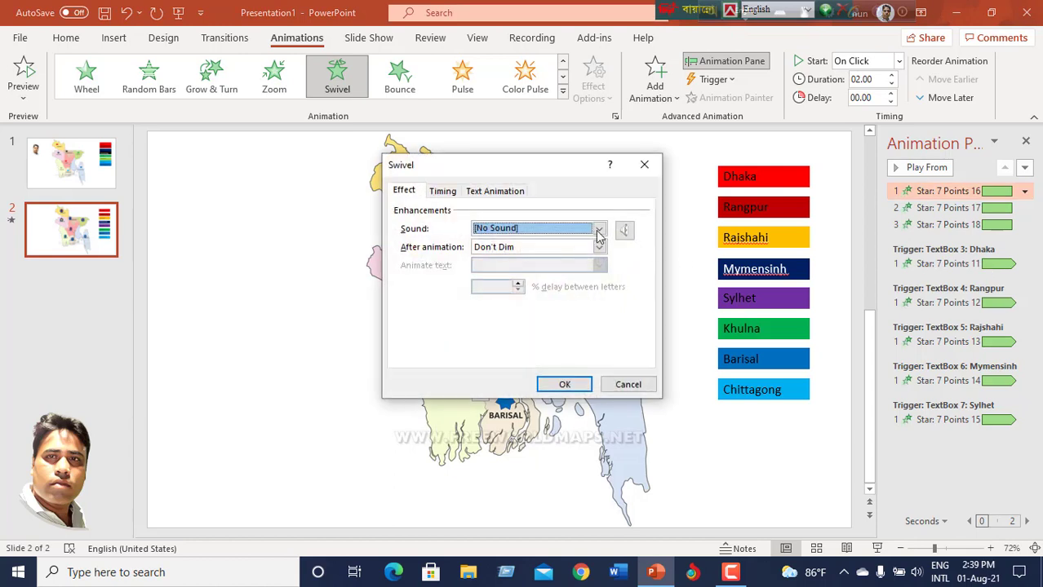
click(599, 247)
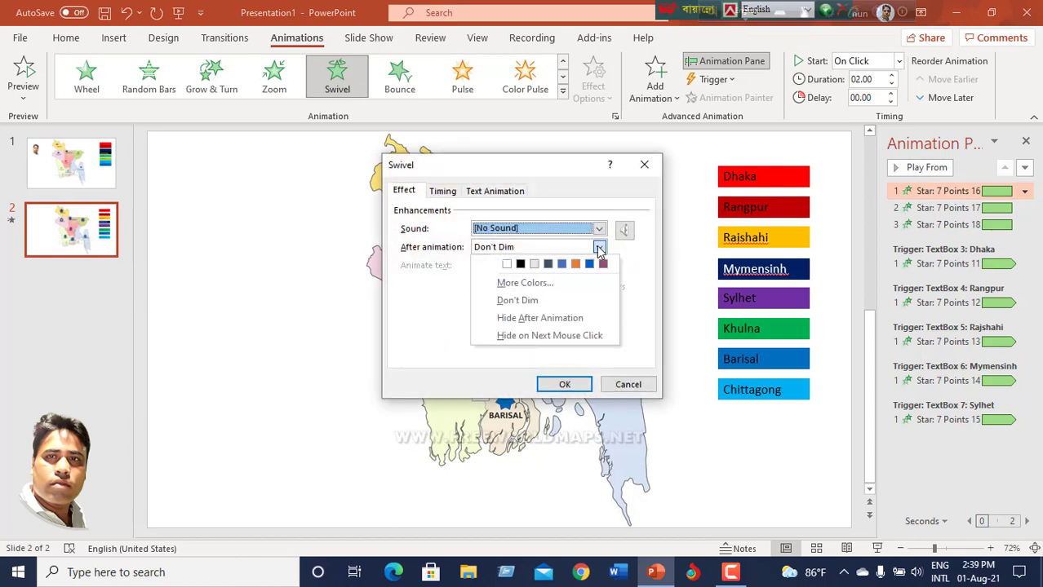
click(545, 336)
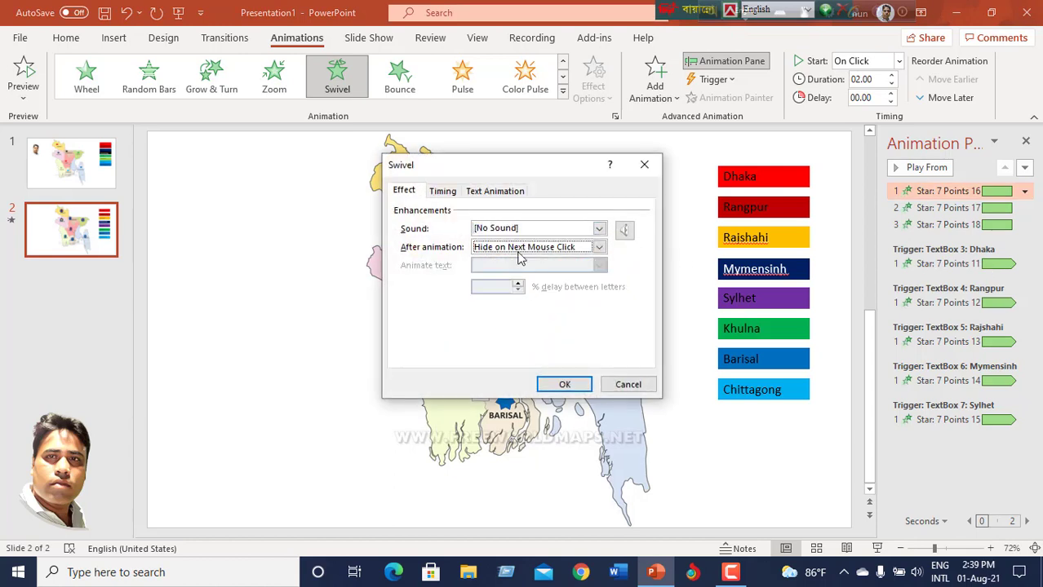
Set the Khulna swivel to 3 seconds (Slow), repeating until next click.
click(444, 193)
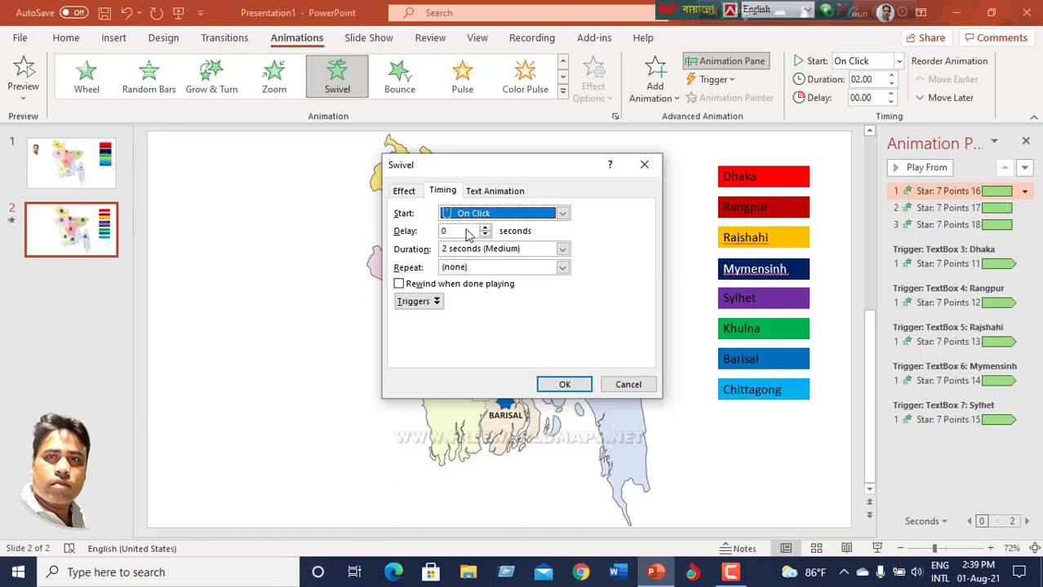
click(563, 249)
click(539, 284)
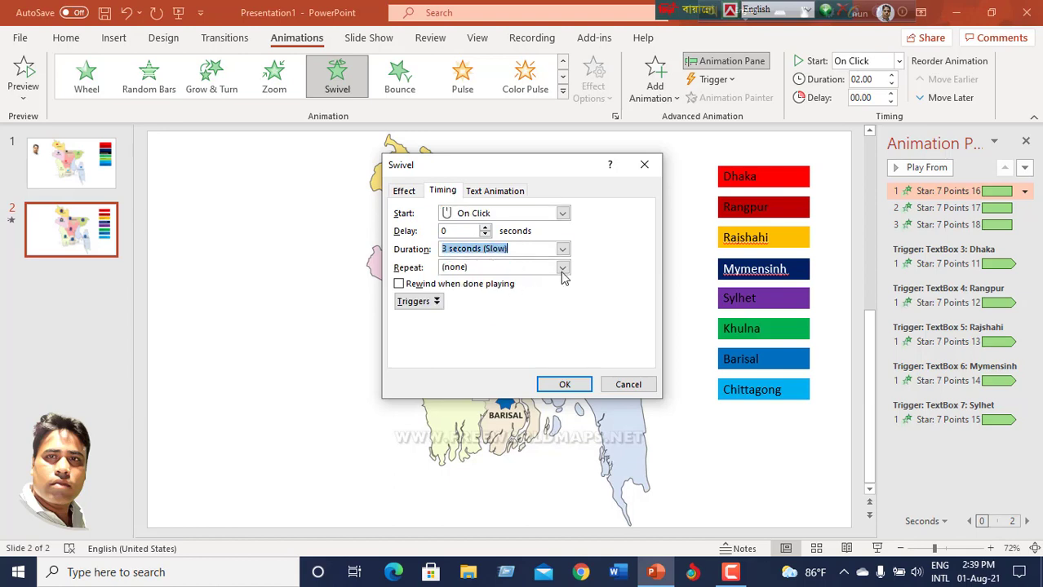
click(563, 268)
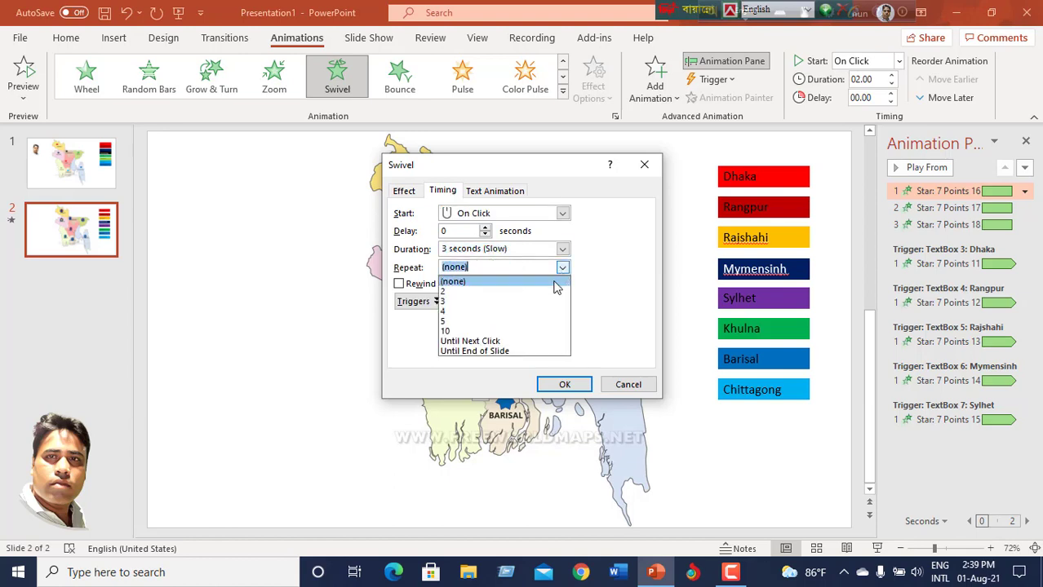
click(522, 346)
Make TextBox 8: Khulna the trigger for the star's swivel.
click(436, 302)
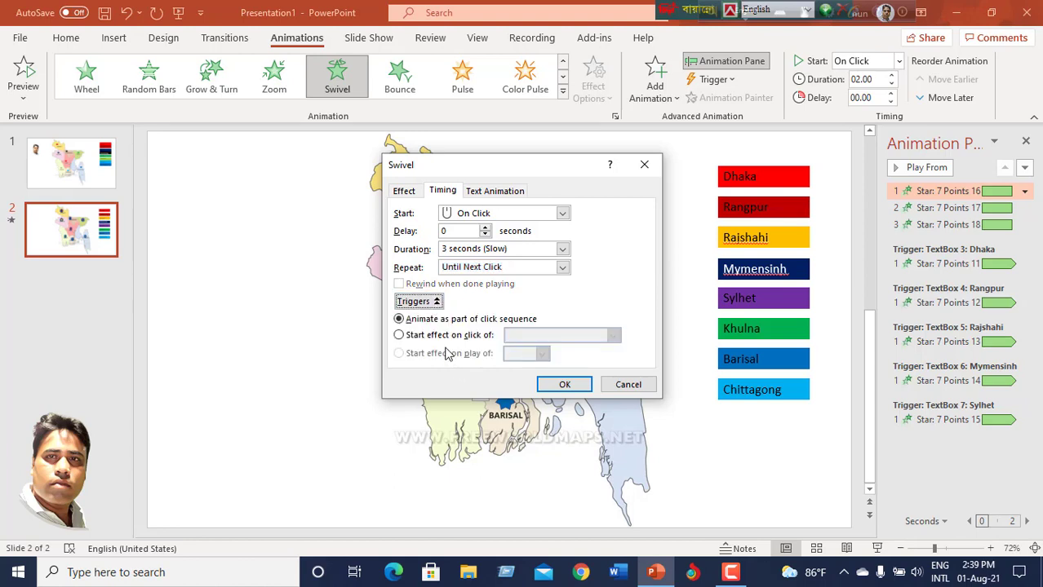
click(400, 335)
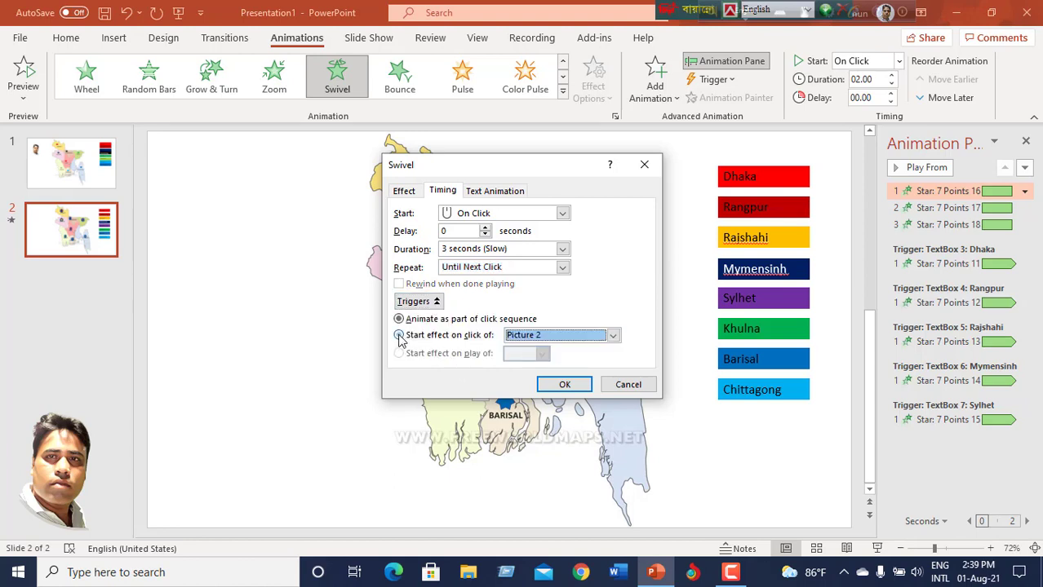
click(613, 335)
scroll(594, 377, down, 1)
click(581, 380)
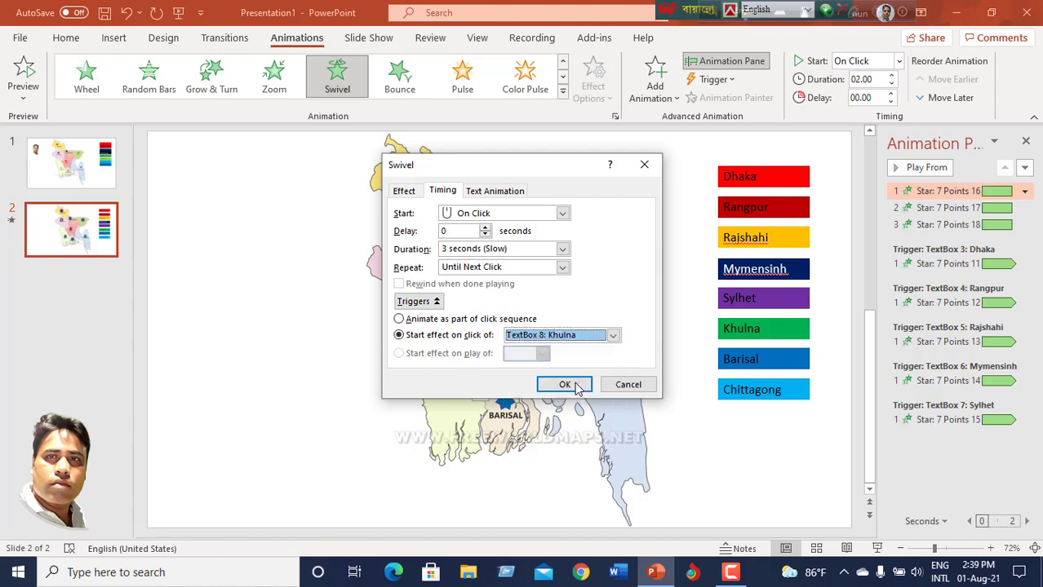
click(564, 385)
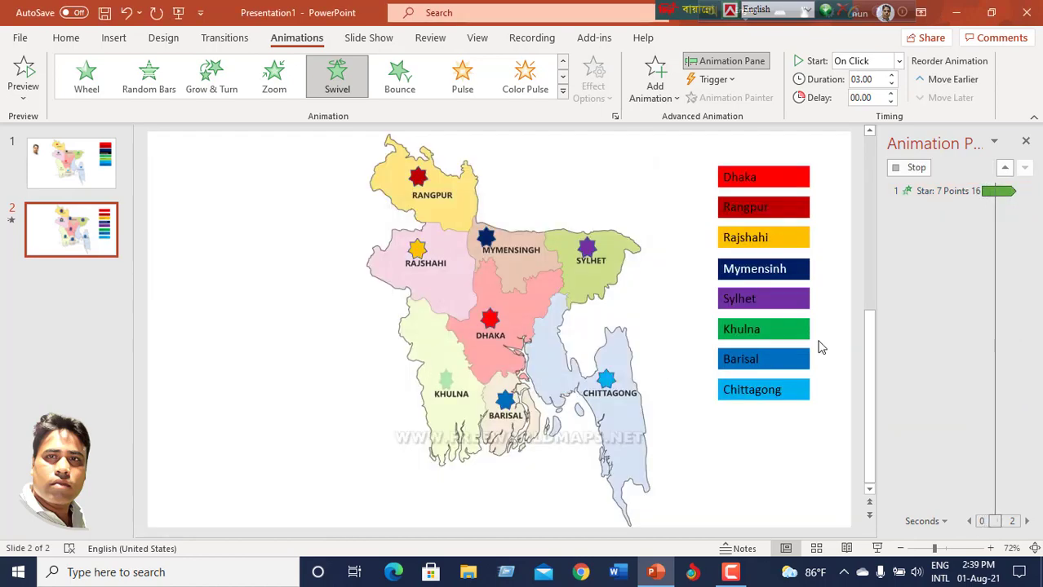
Open the Barisal star's Swivel effect options and make it hide on next mouse click.
click(505, 399)
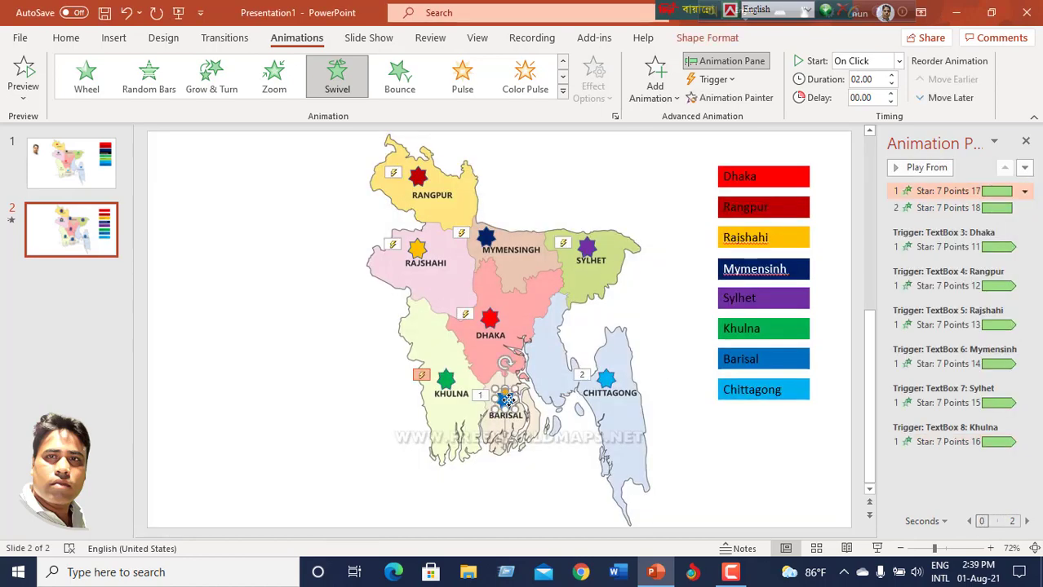
click(1024, 191)
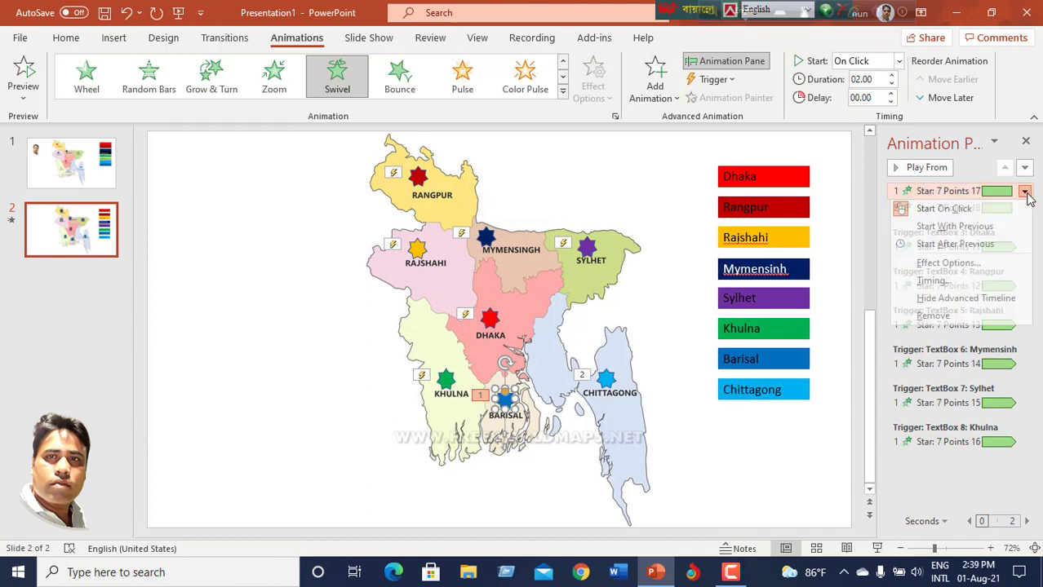
click(989, 265)
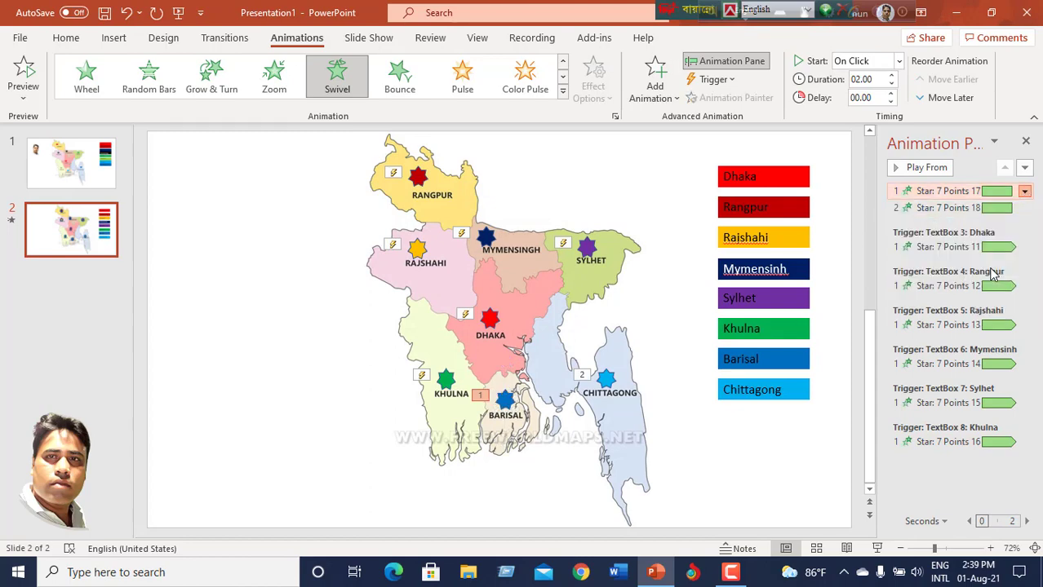
click(600, 248)
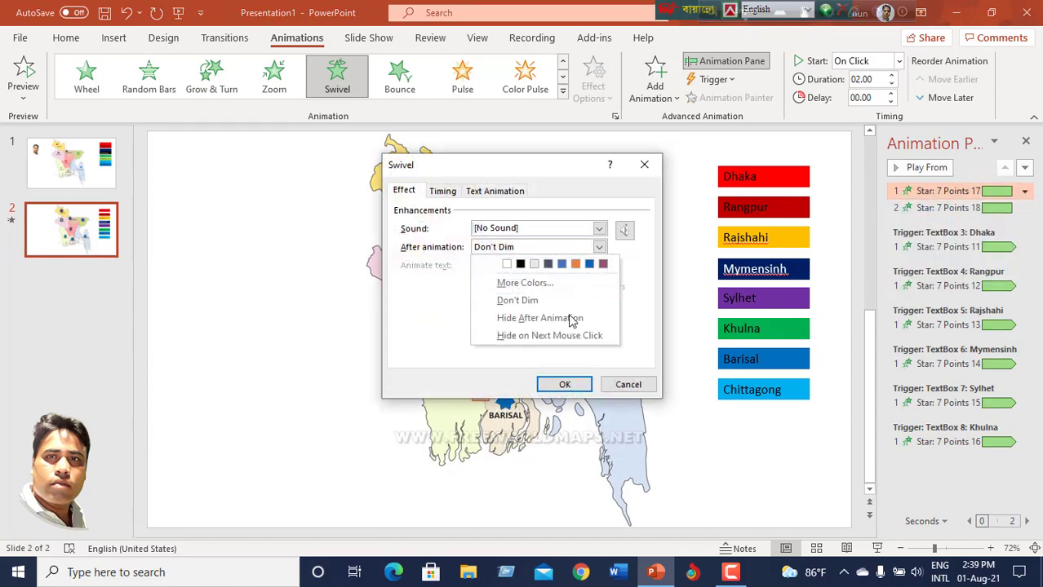
click(562, 337)
Set the Barisal swivel to 3 seconds (Slow), repeating until next click.
click(443, 192)
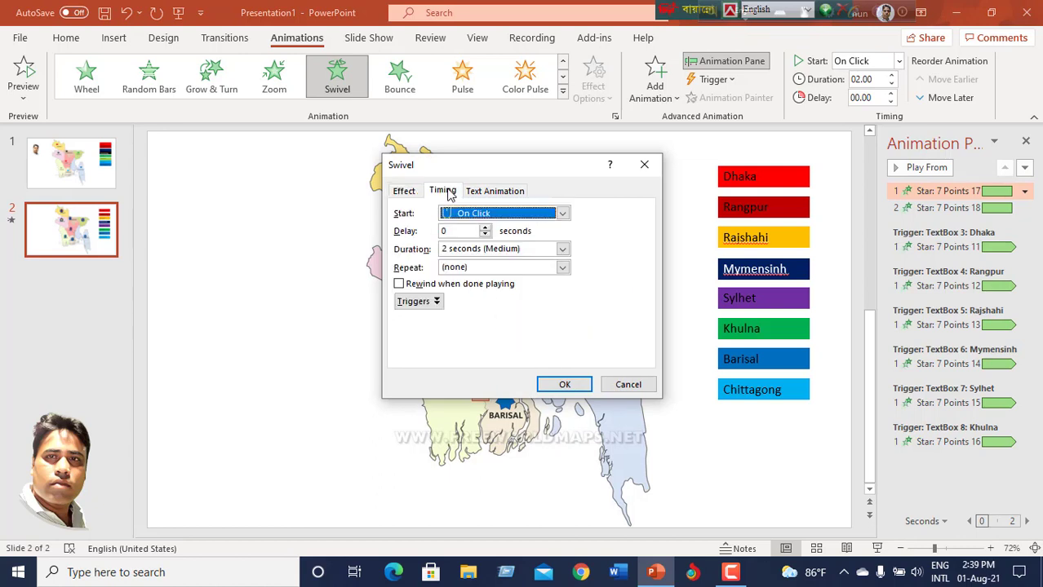
click(563, 249)
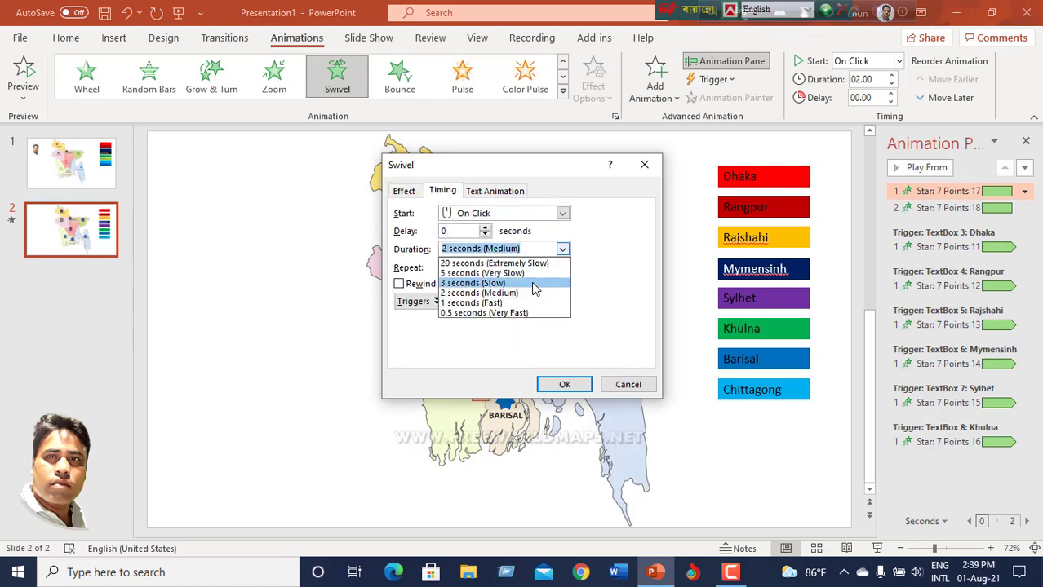
click(534, 280)
click(565, 270)
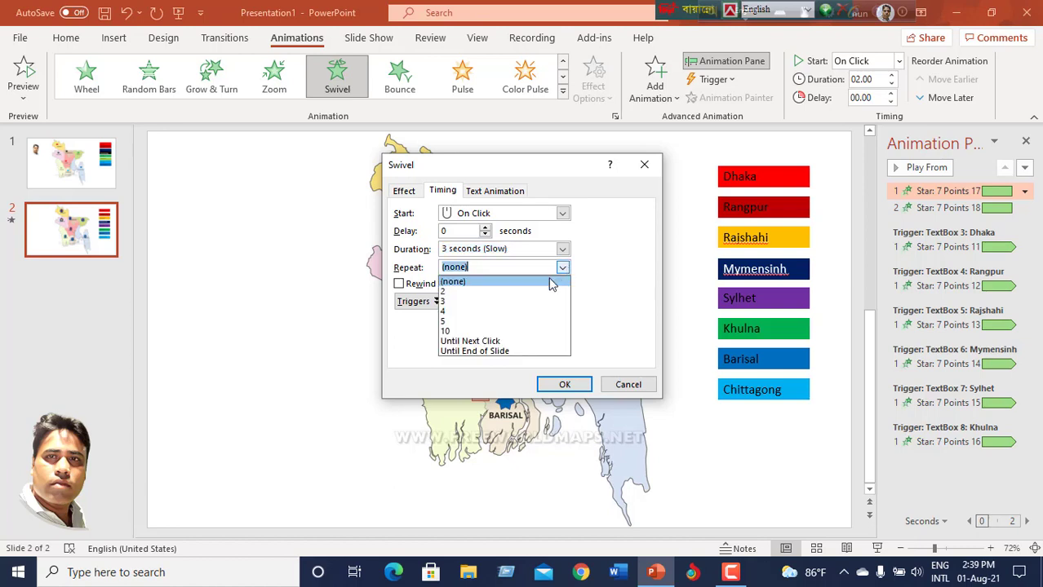
click(526, 342)
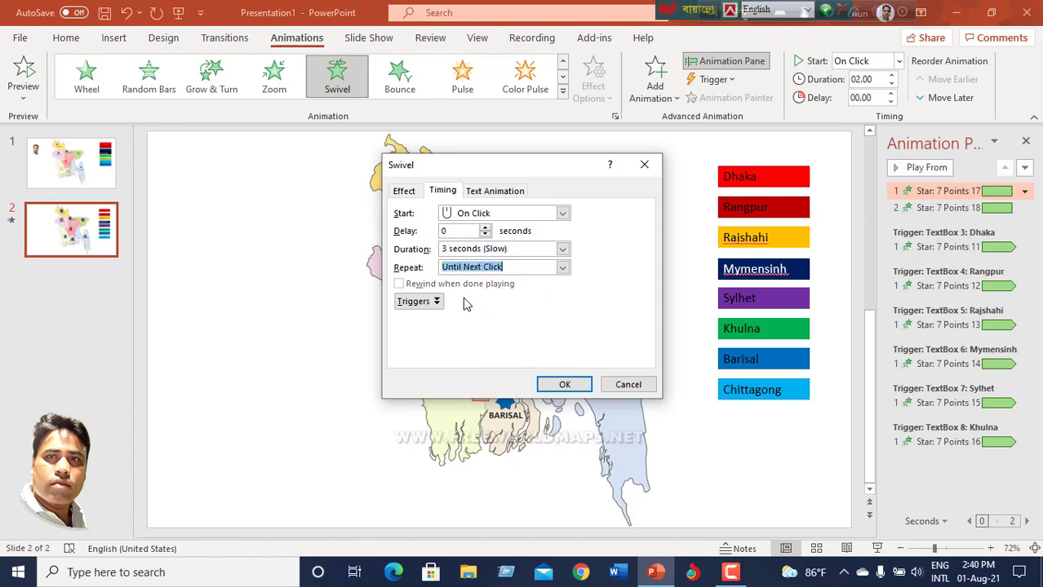
Make TextBox 9: Barisal the trigger for the star's swivel.
click(435, 303)
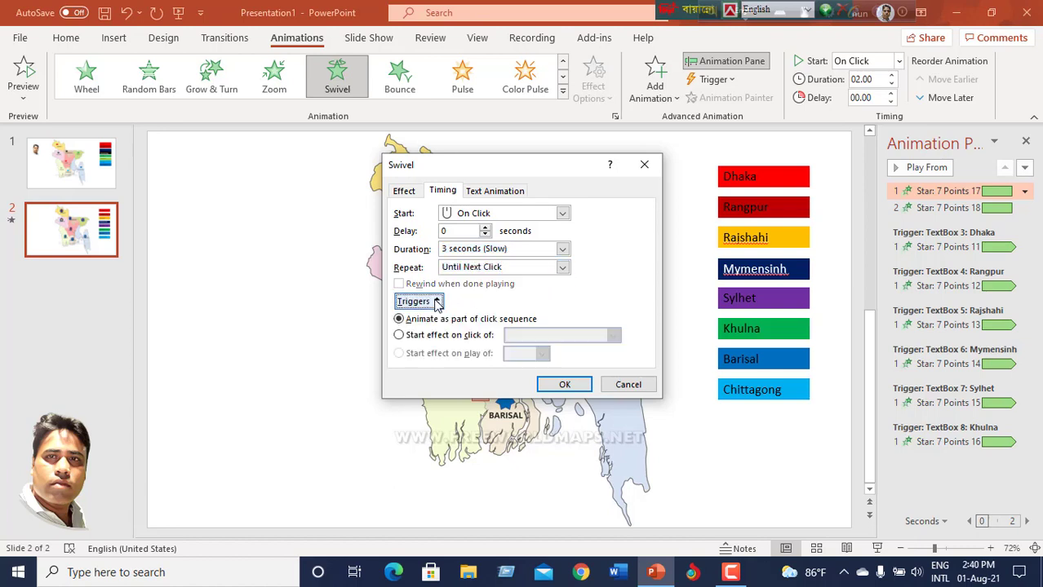
click(399, 336)
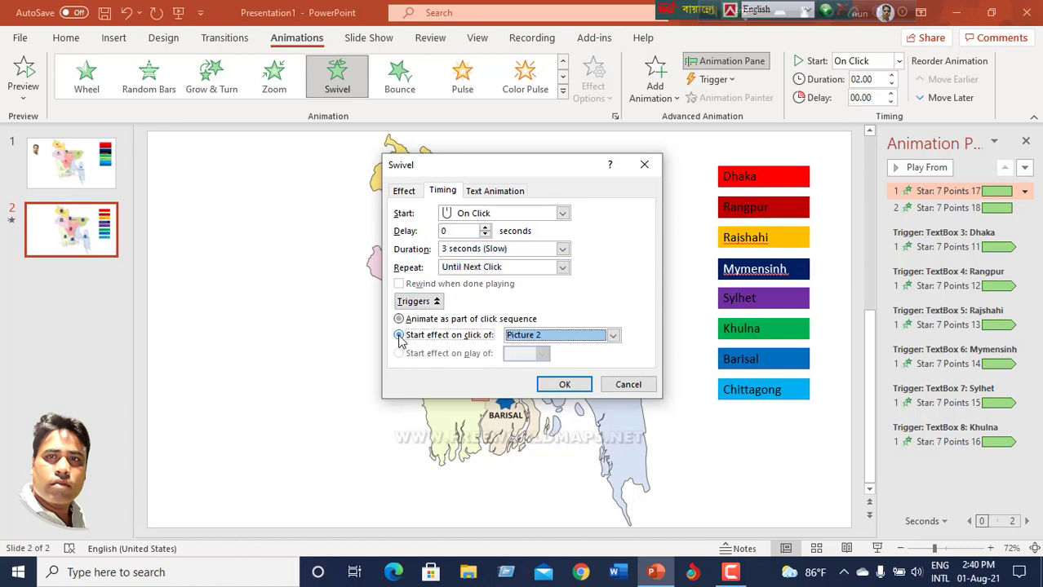
click(615, 338)
scroll(601, 377, down, 1)
scroll(602, 377, down, 1)
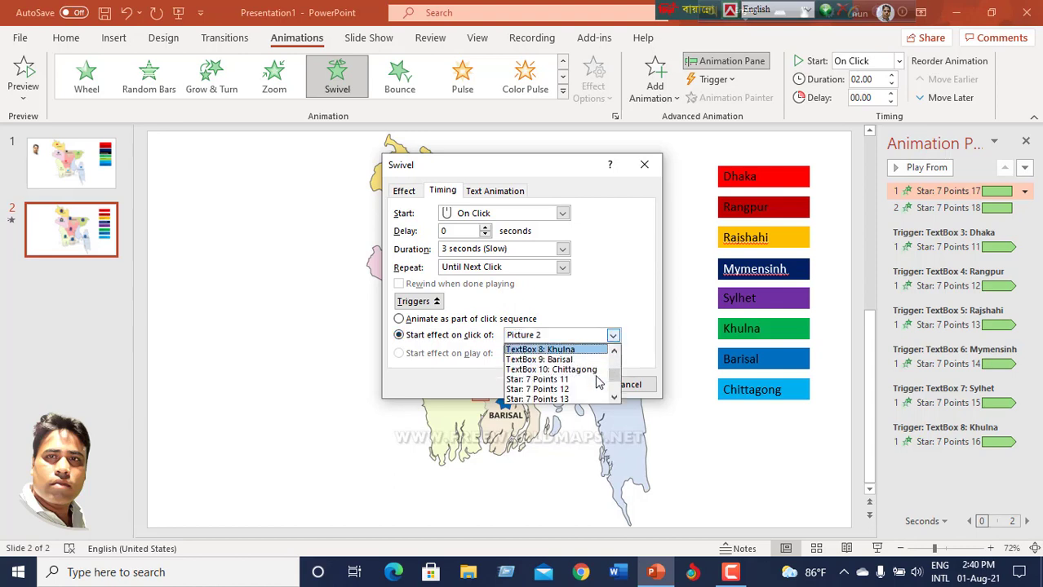
click(576, 357)
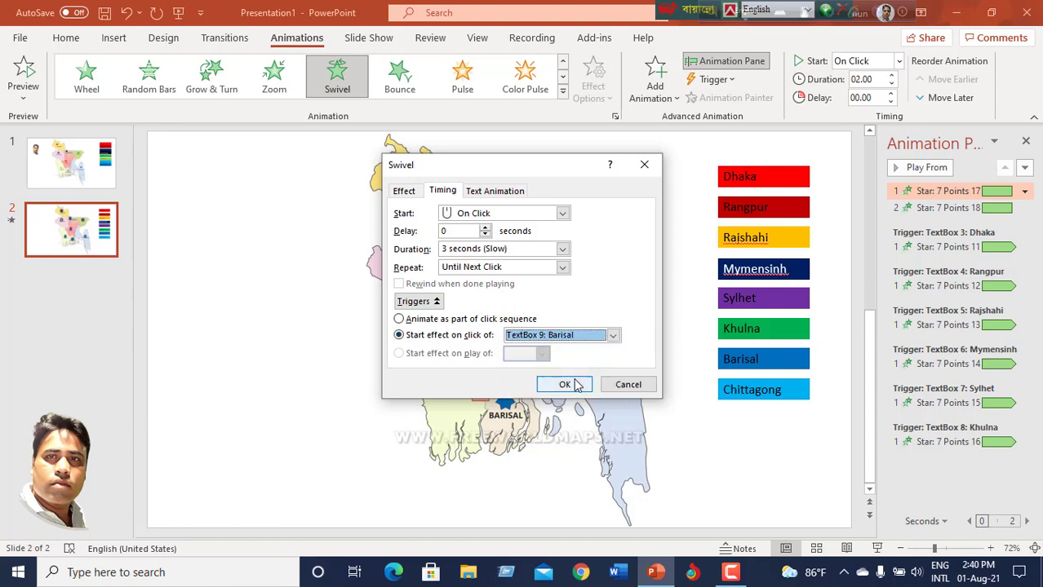
click(564, 385)
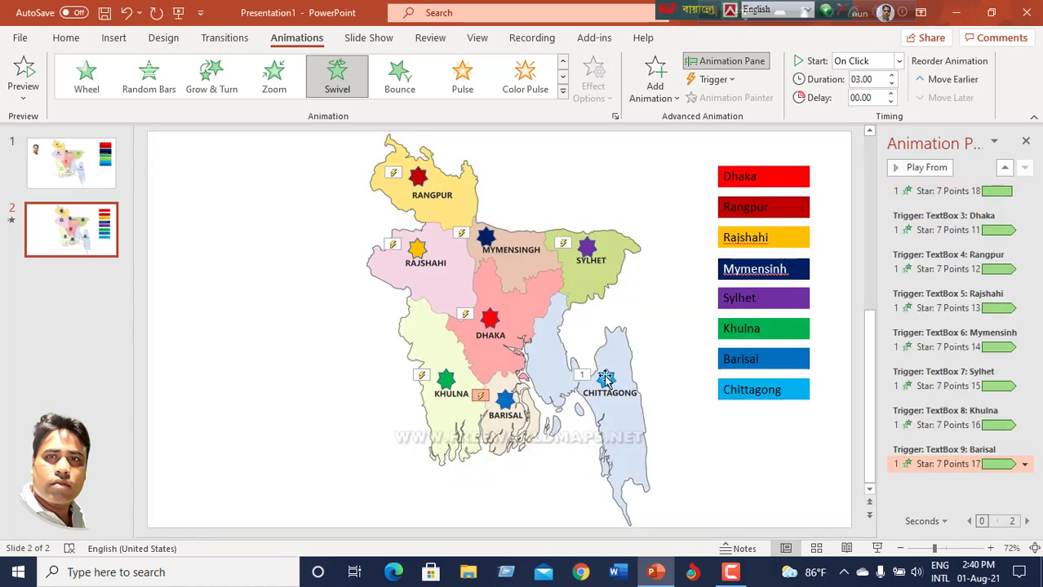
Open the Chittagong star's Swivel effect options and make it hide on next mouse click.
click(608, 379)
click(1024, 191)
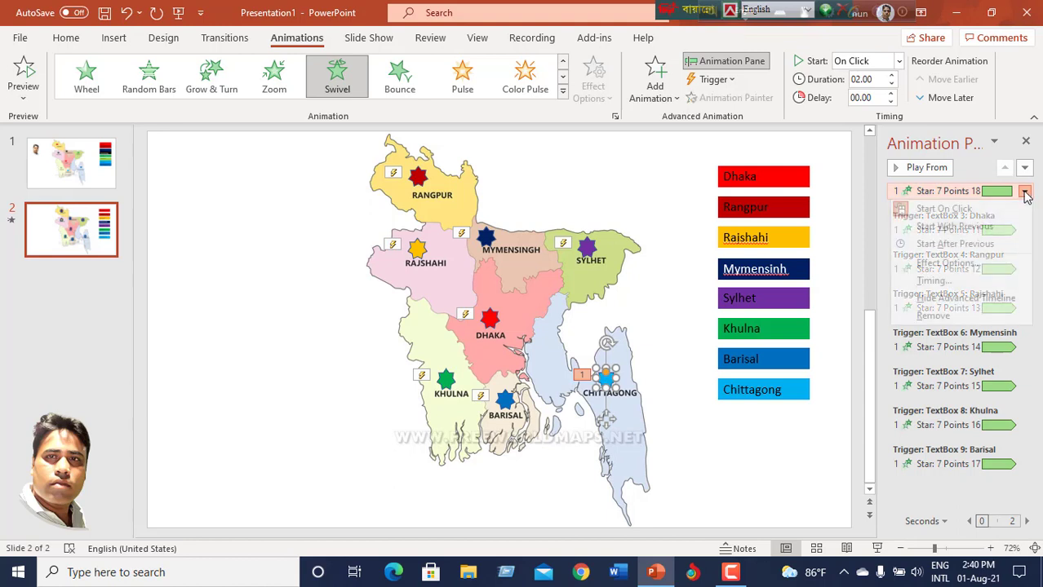
click(961, 265)
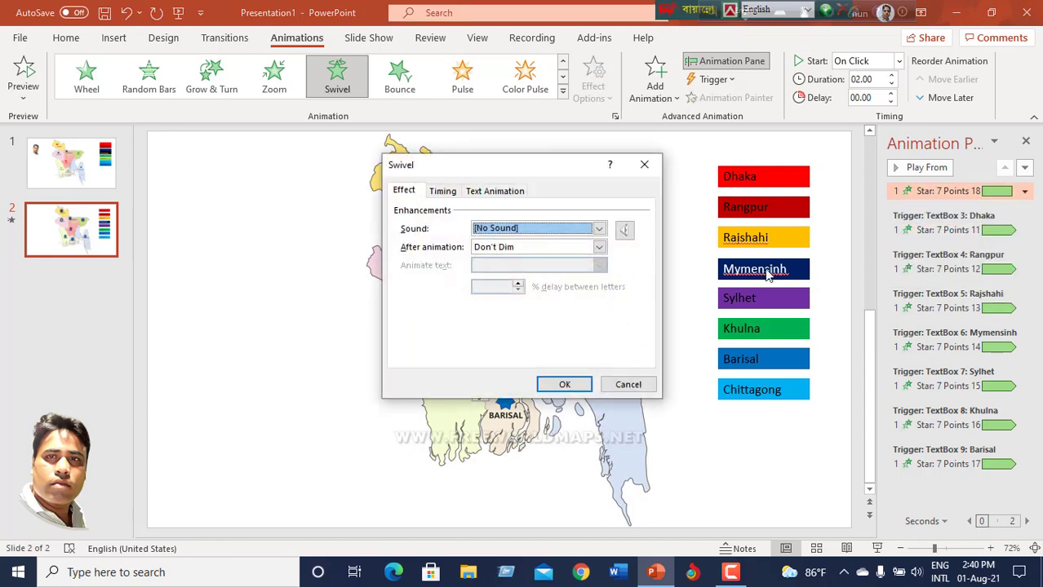
click(599, 246)
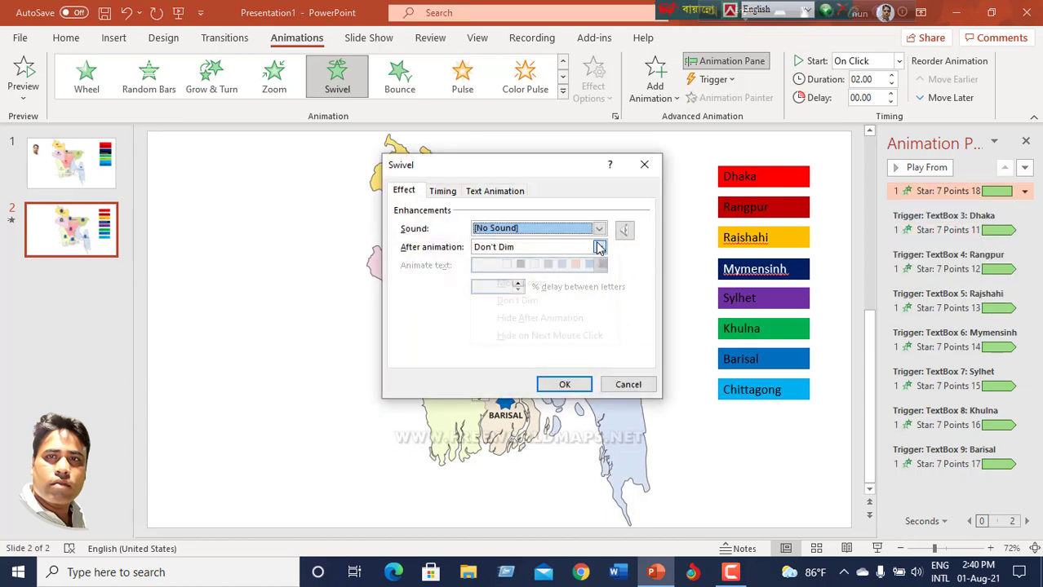
click(553, 334)
Set the Chittagong swivel to 3 seconds (Slow), repeating until next click.
click(445, 193)
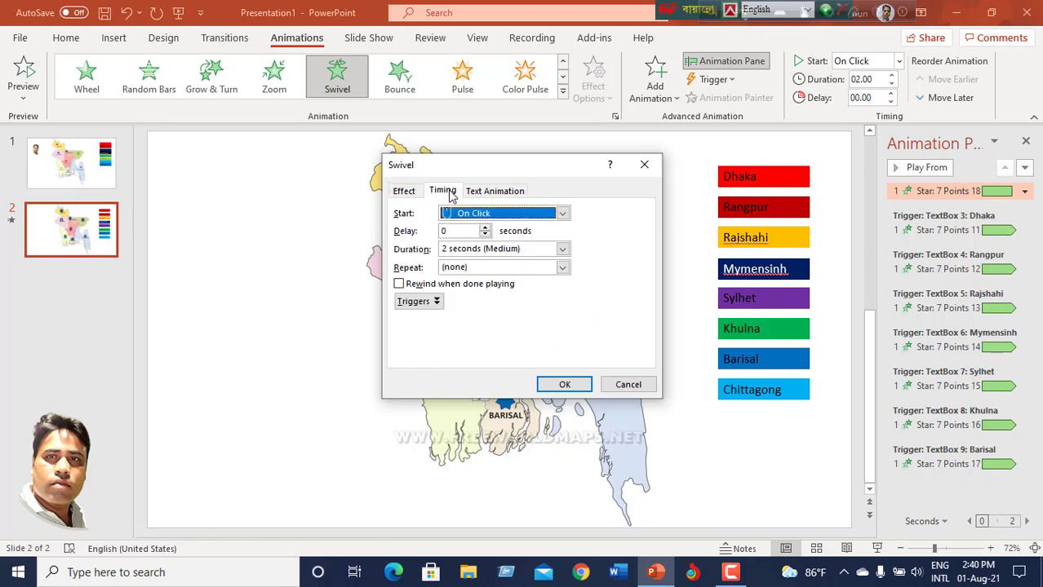
click(563, 250)
click(531, 281)
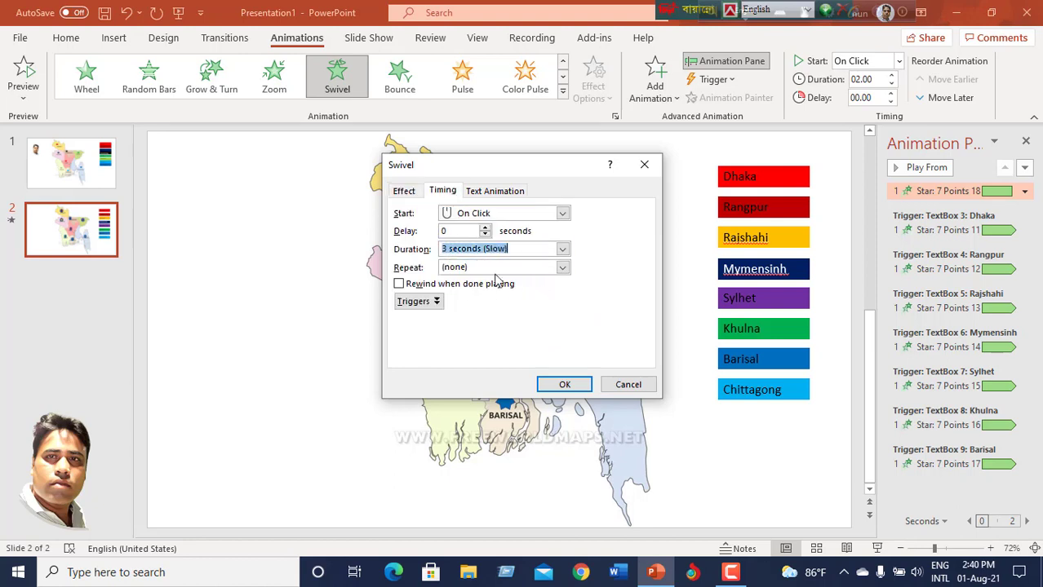
click(562, 268)
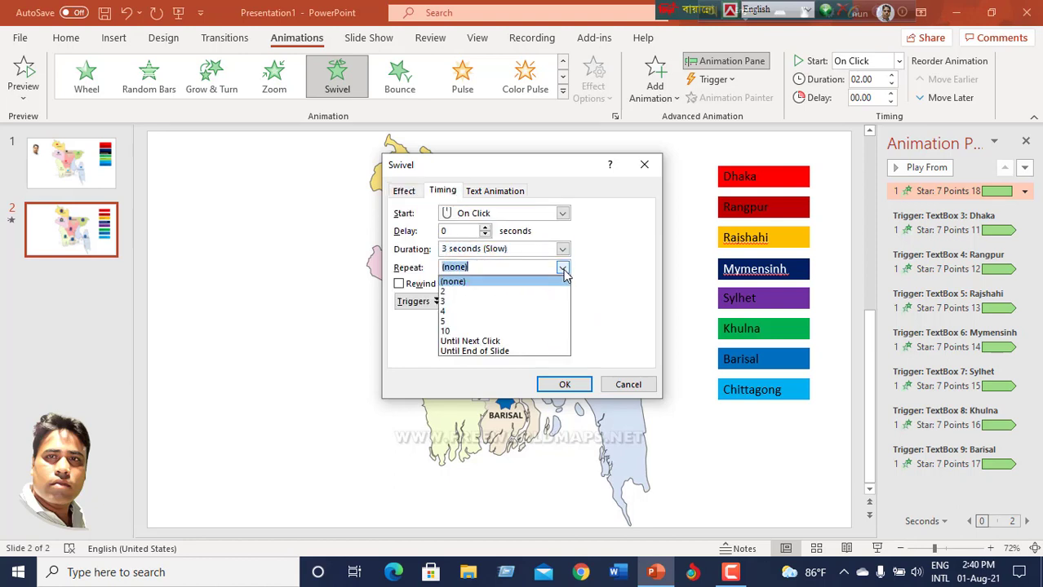
click(530, 342)
Make TextBox 10: Chittagong the trigger for the star's swivel.
click(435, 301)
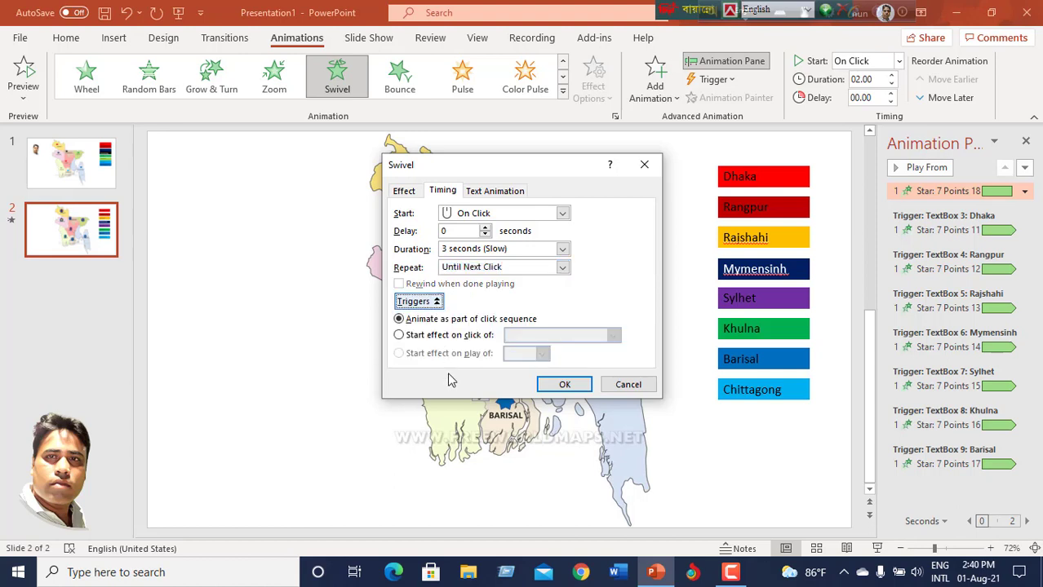
click(399, 335)
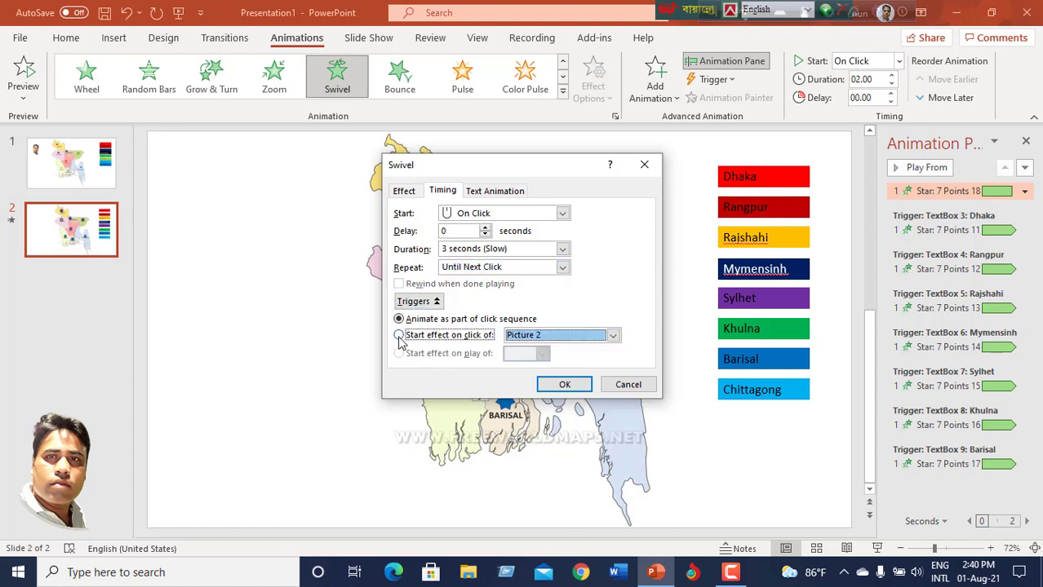
click(614, 339)
scroll(588, 371, down, 2)
click(586, 367)
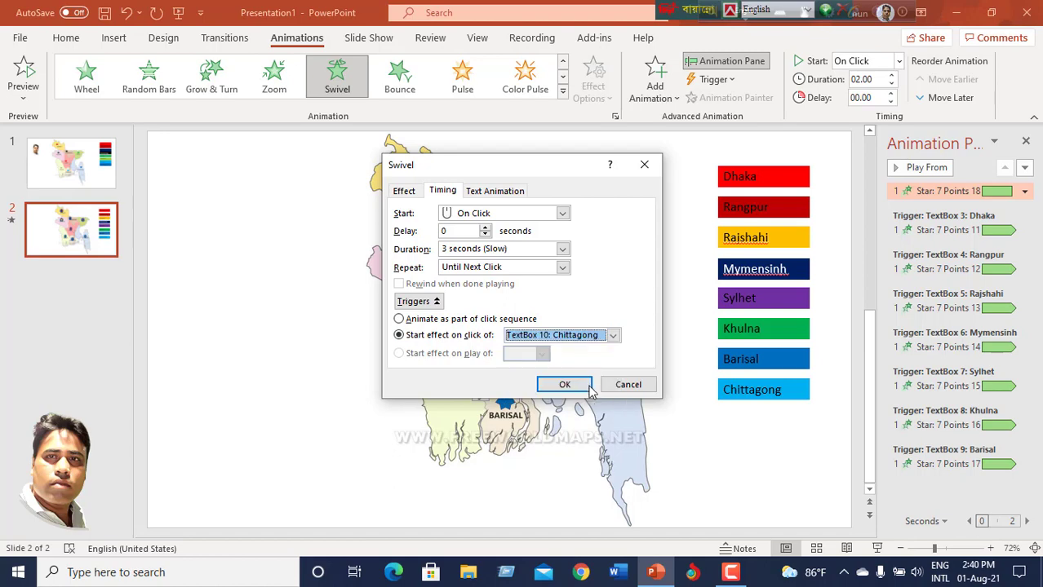
click(570, 383)
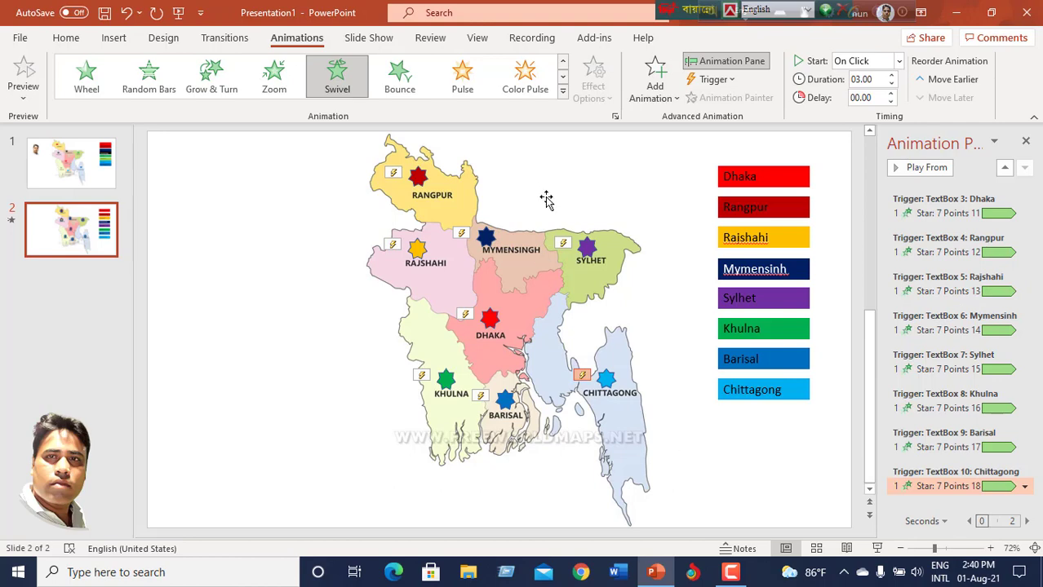
Preview the slideshow from the beginning, then delete the old first map slide.
click(181, 13)
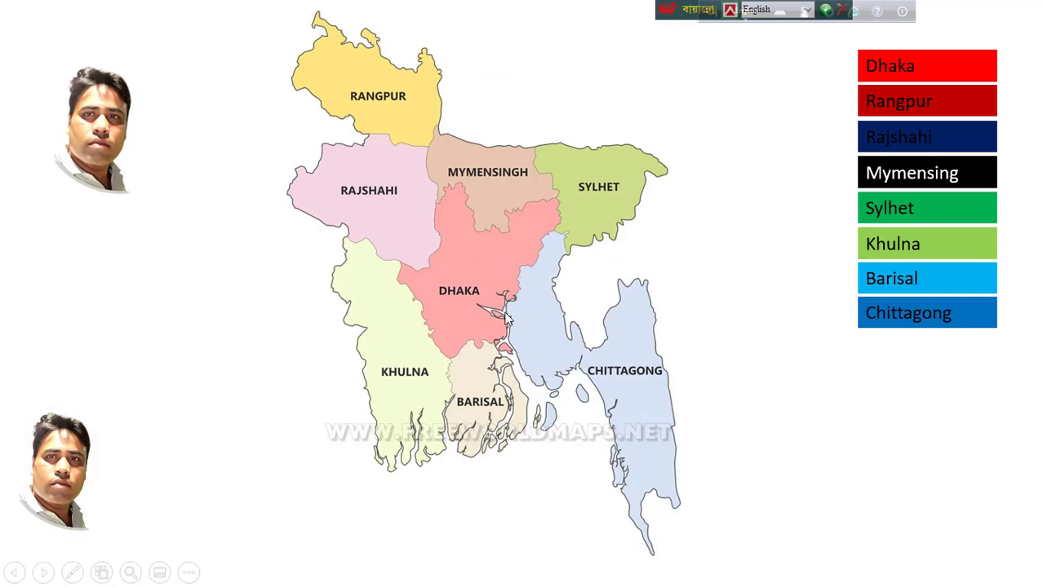
key(Escape)
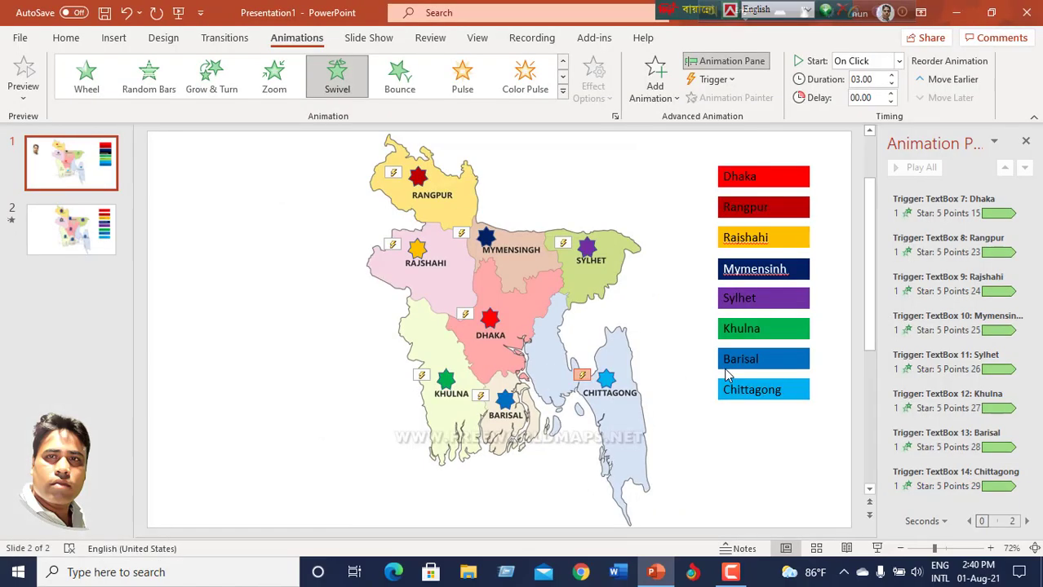
click(45, 237)
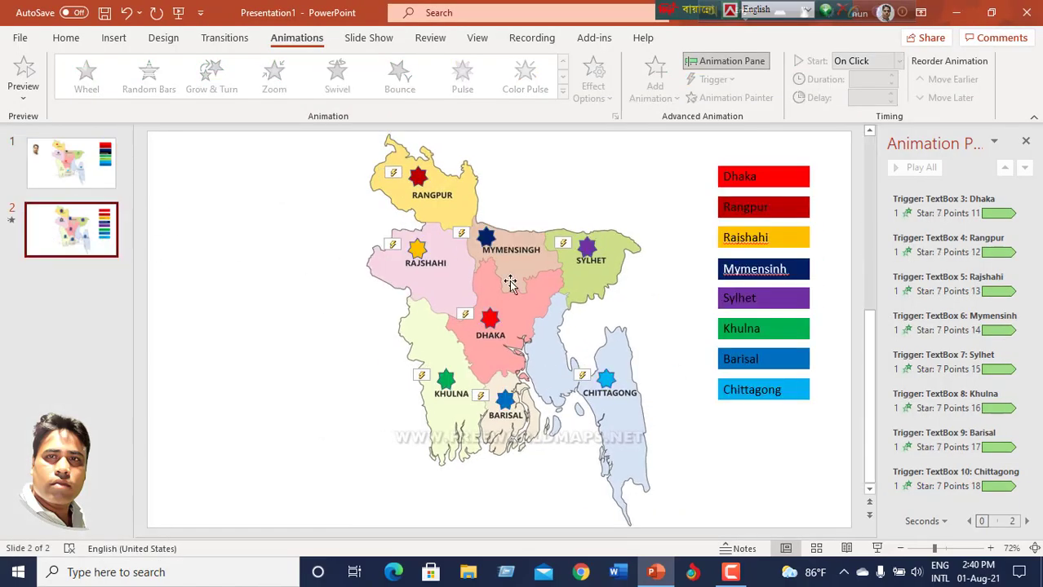
click(182, 13)
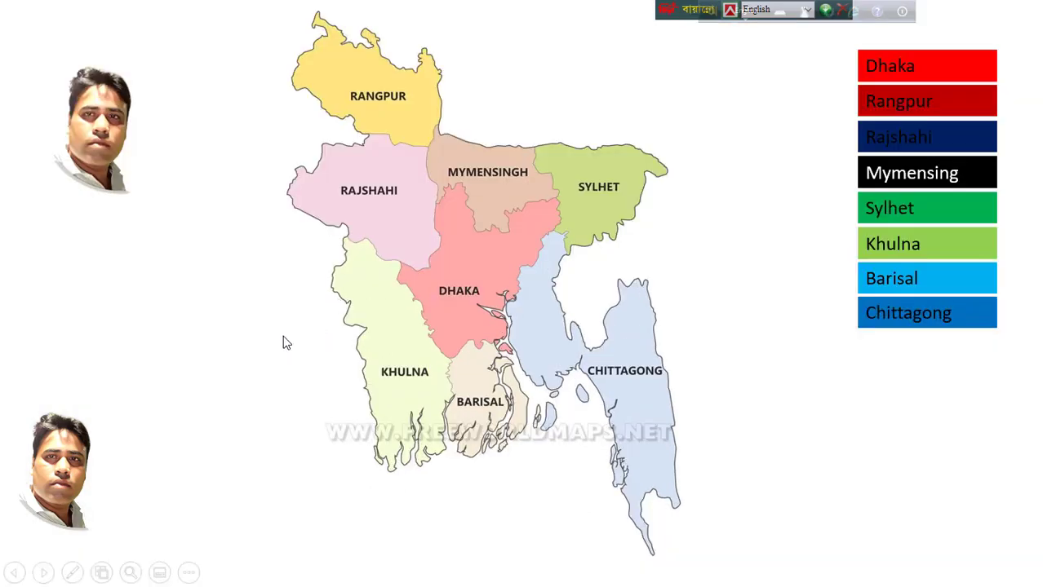
key(Escape)
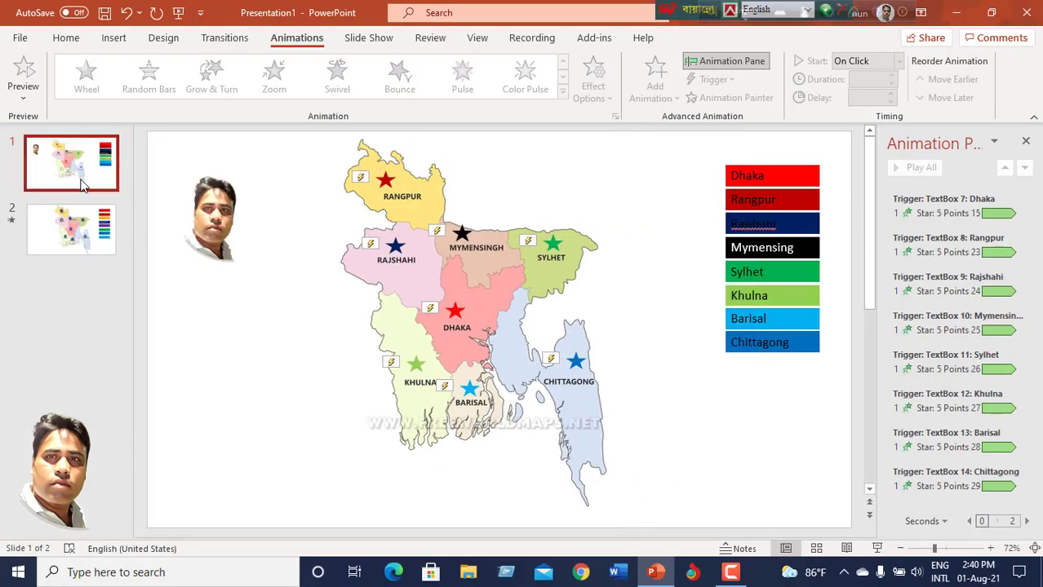
key(Delete)
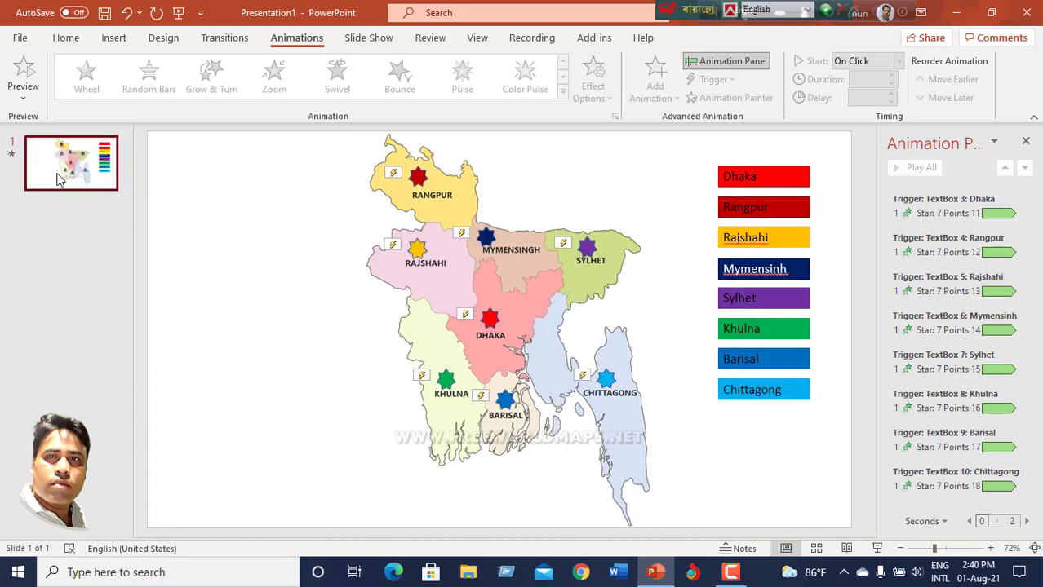
click(178, 12)
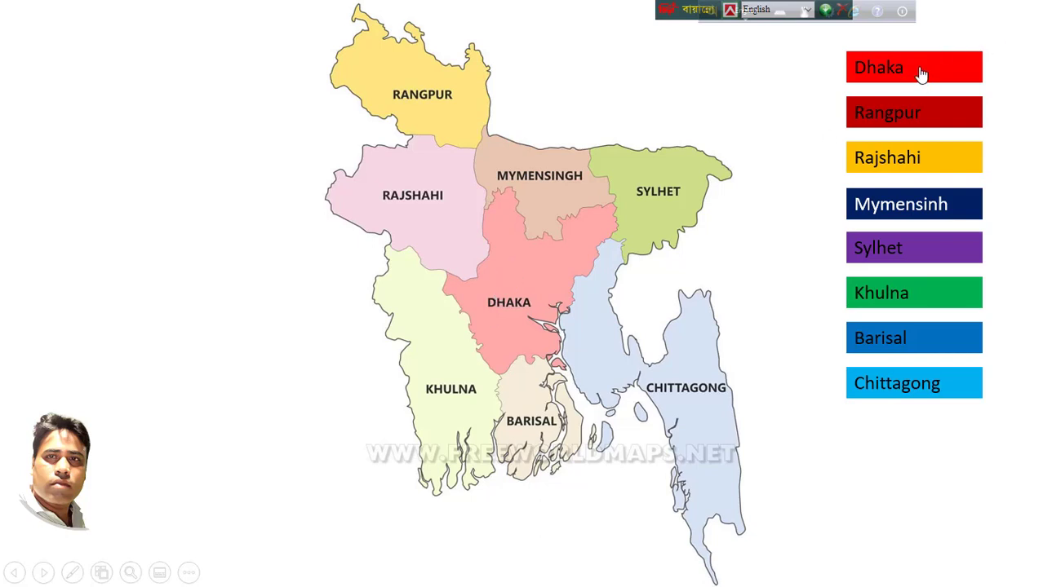
click(940, 210)
click(936, 392)
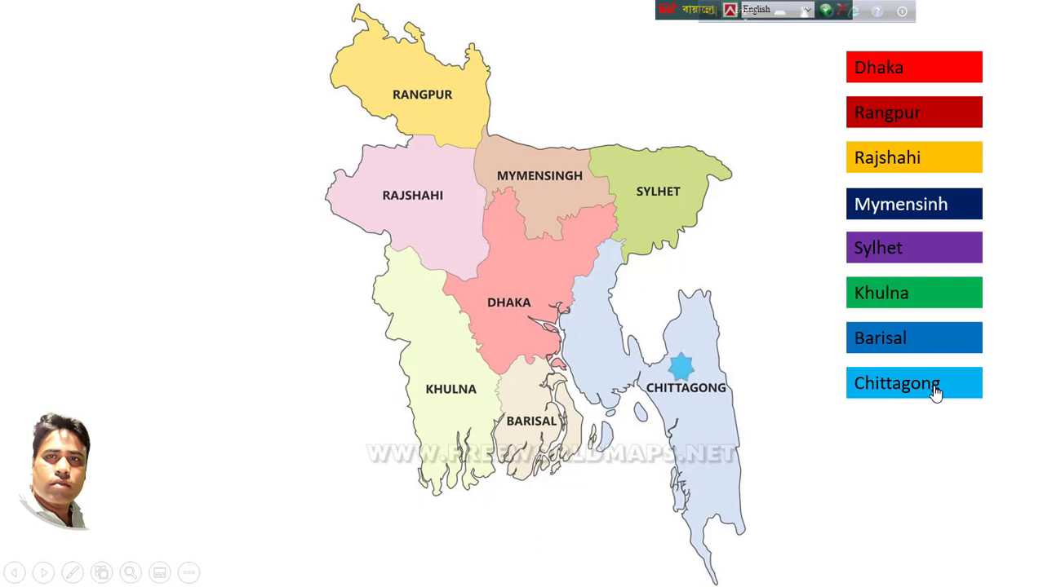
click(947, 300)
click(946, 251)
click(924, 70)
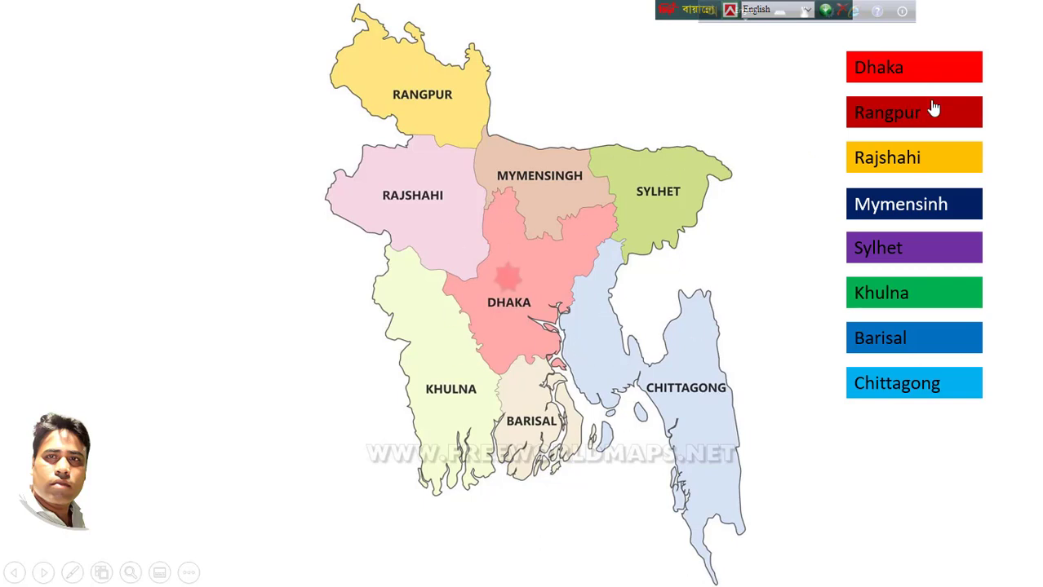
click(928, 165)
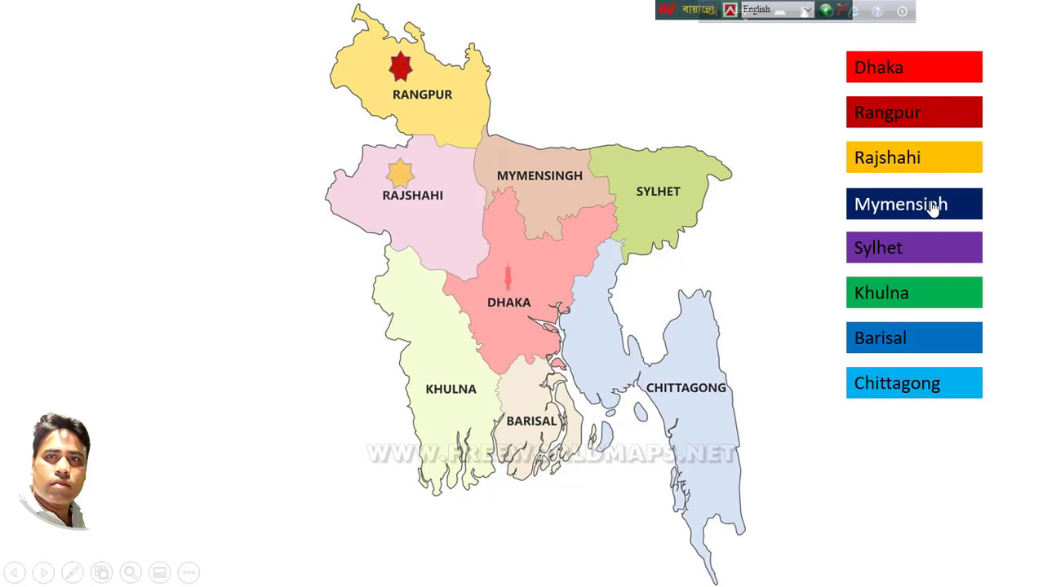
click(933, 206)
click(873, 249)
click(873, 296)
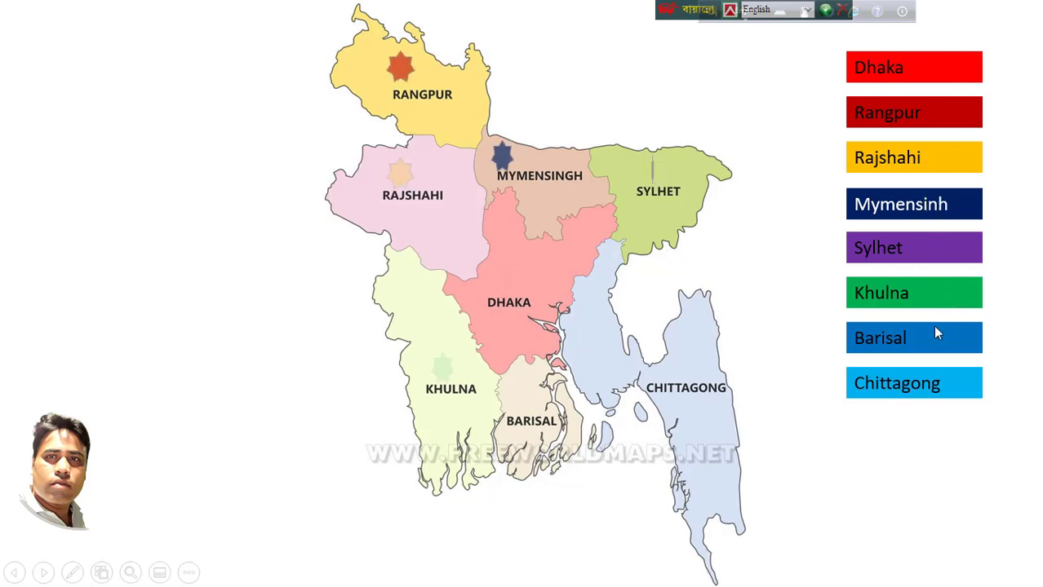
click(936, 335)
click(933, 382)
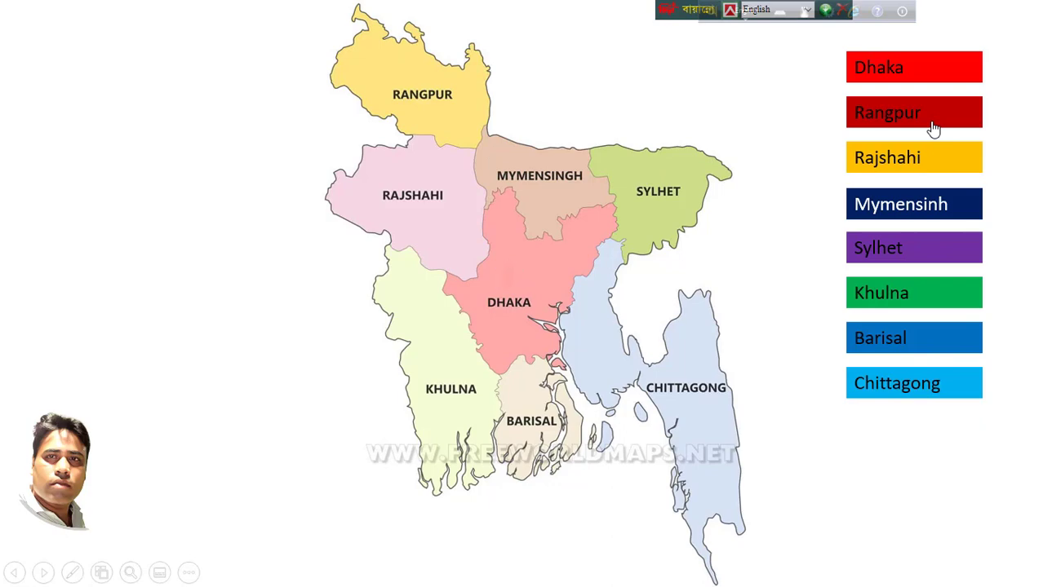
Leave the slideshow and close the Animation Pane.
key(Escape)
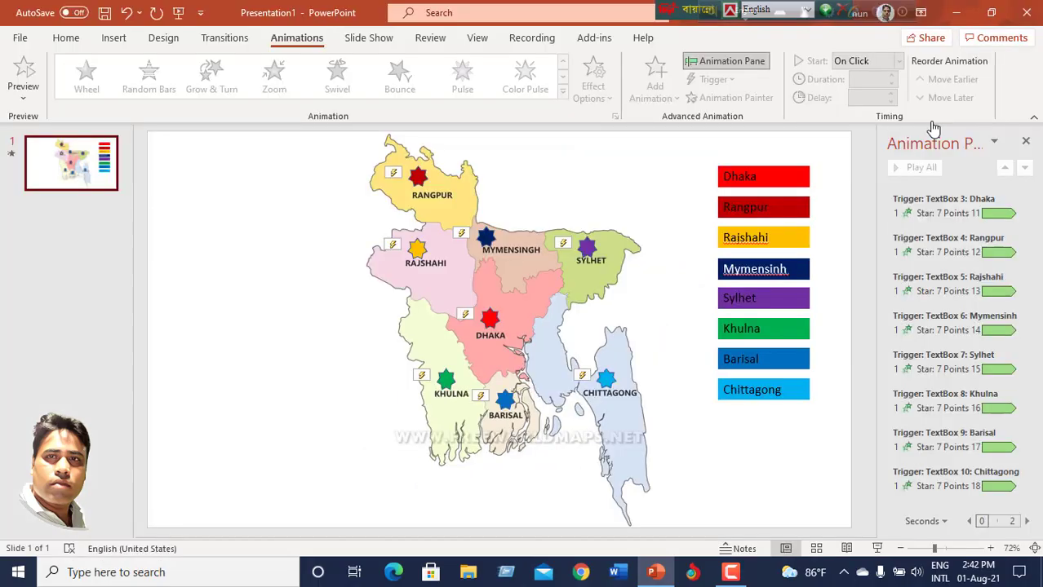
click(1027, 143)
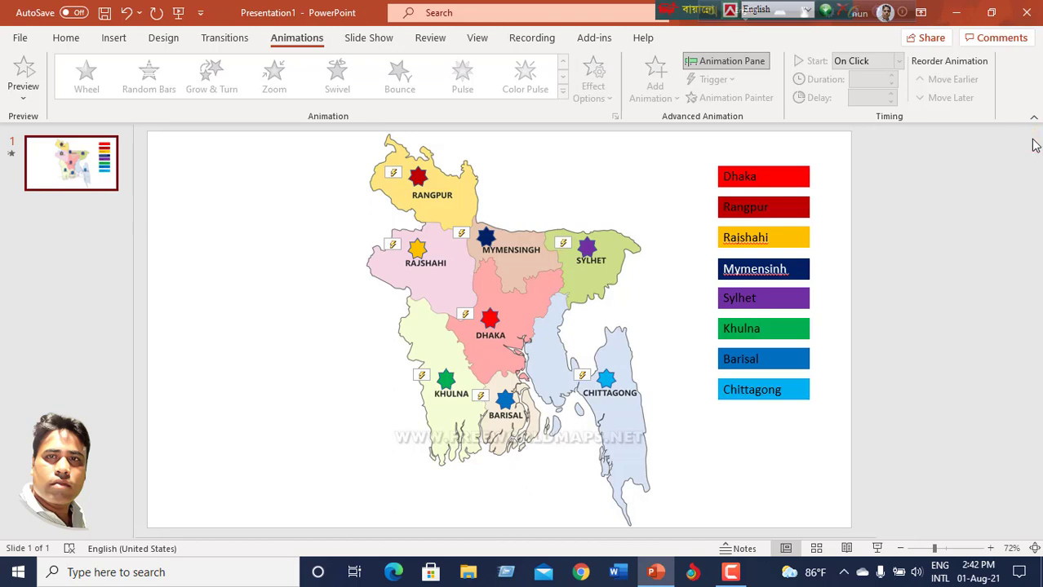